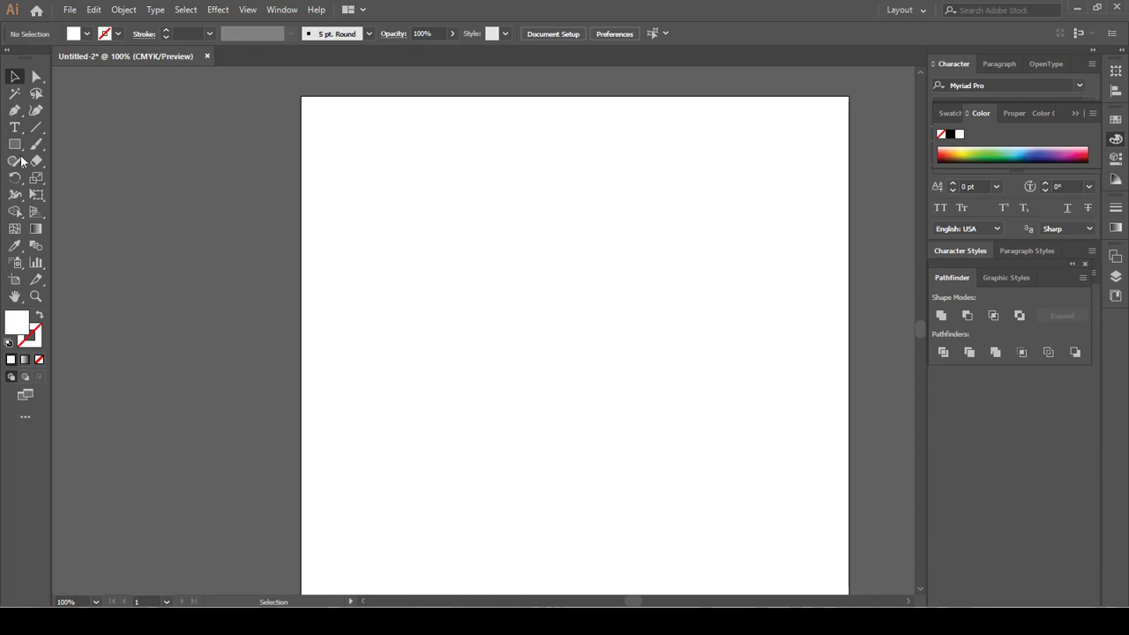
Step: Draw a small white square beside the artboard and stack two copies below it as colour swatches
{"action": "left_click", "coordinate": [16, 145]}
{"action": "left_click_drag", "start_coordinate": [156, 186], "coordinate": [170, 324]}
{"action": "key", "text": "v"}
Step: Fill the top swatch square with dark blue, C 80% and M 55%
{"action": "left_click", "coordinate": [178, 223]}
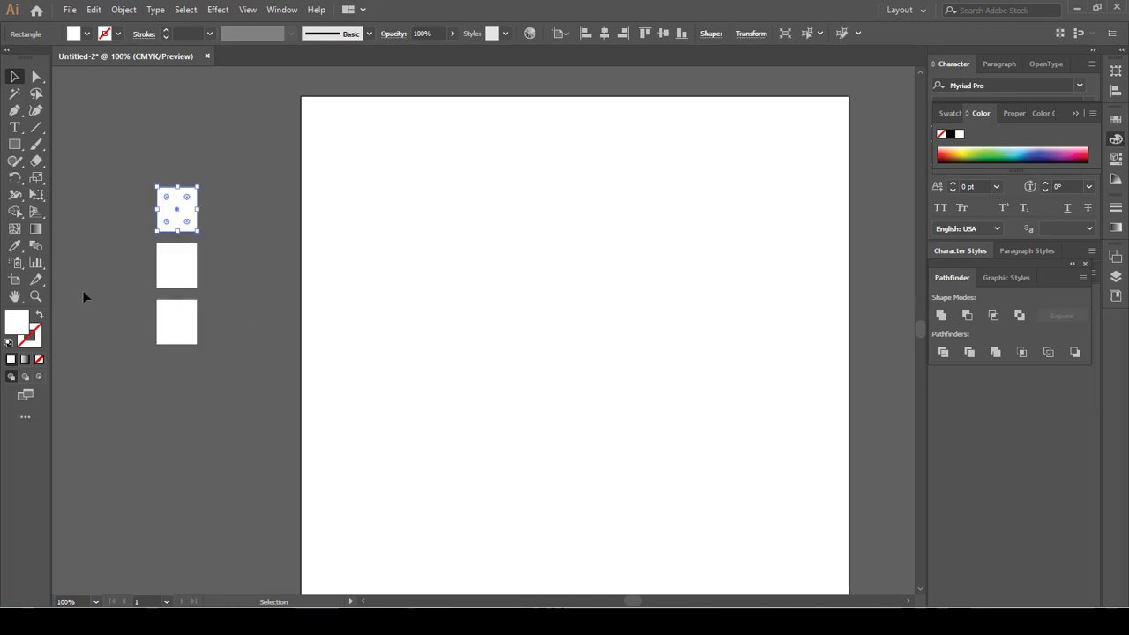
{"action": "double_click", "coordinate": [24, 324]}
{"action": "left_click", "coordinate": [687, 373]}
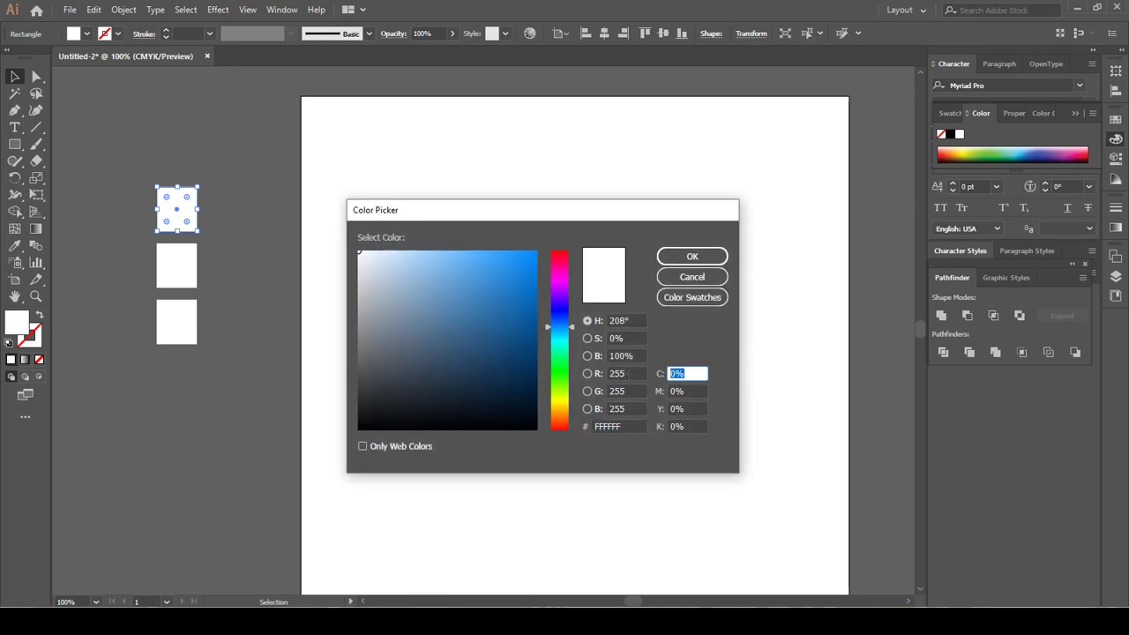
{"action": "type", "text": "80"}
{"action": "key", "text": "Tab"}
{"action": "type", "text": "5"}
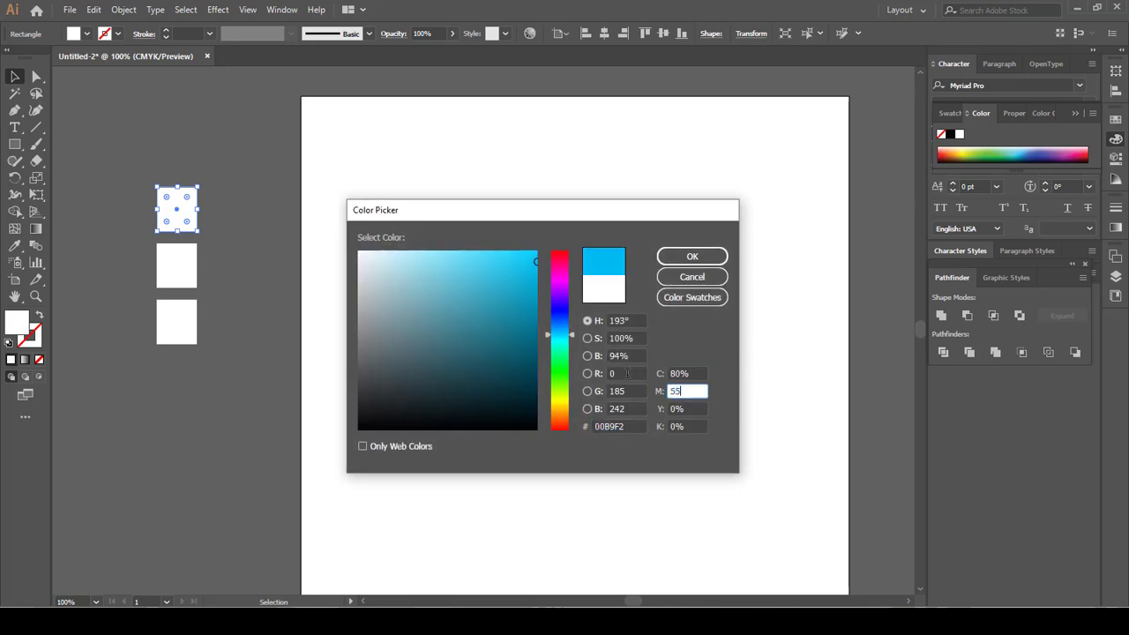
{"action": "type", "text": "5"}
{"action": "key", "text": "Return"}
Step: Fill the middle swatch square with light blue, C 60% and M 30%
{"action": "left_click", "coordinate": [172, 265]}
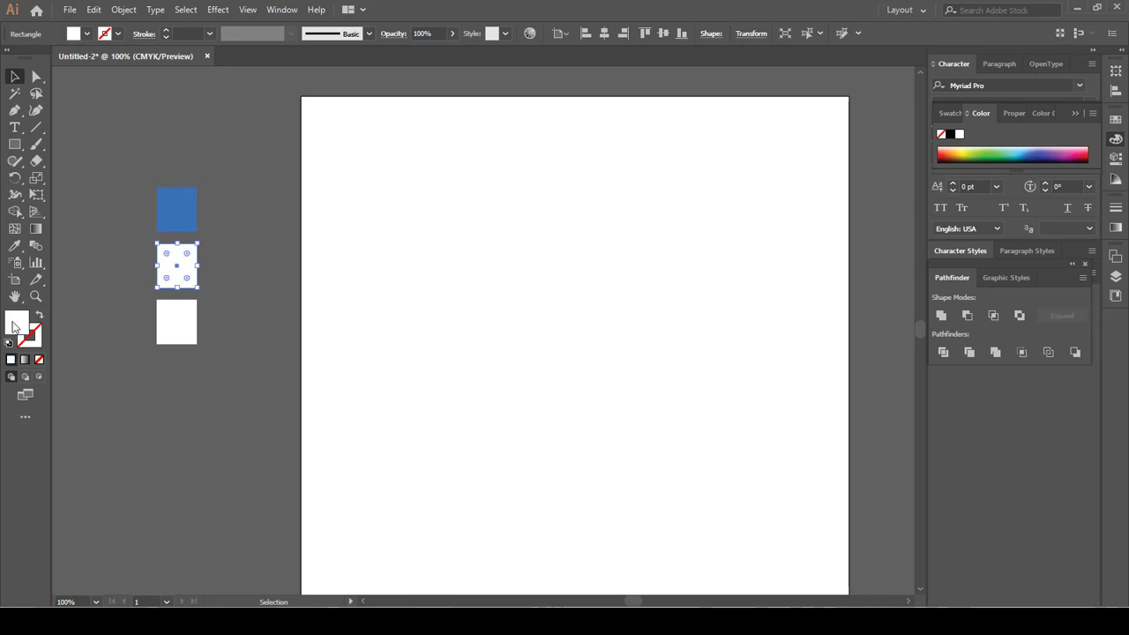
{"action": "double_click", "coordinate": [13, 327]}
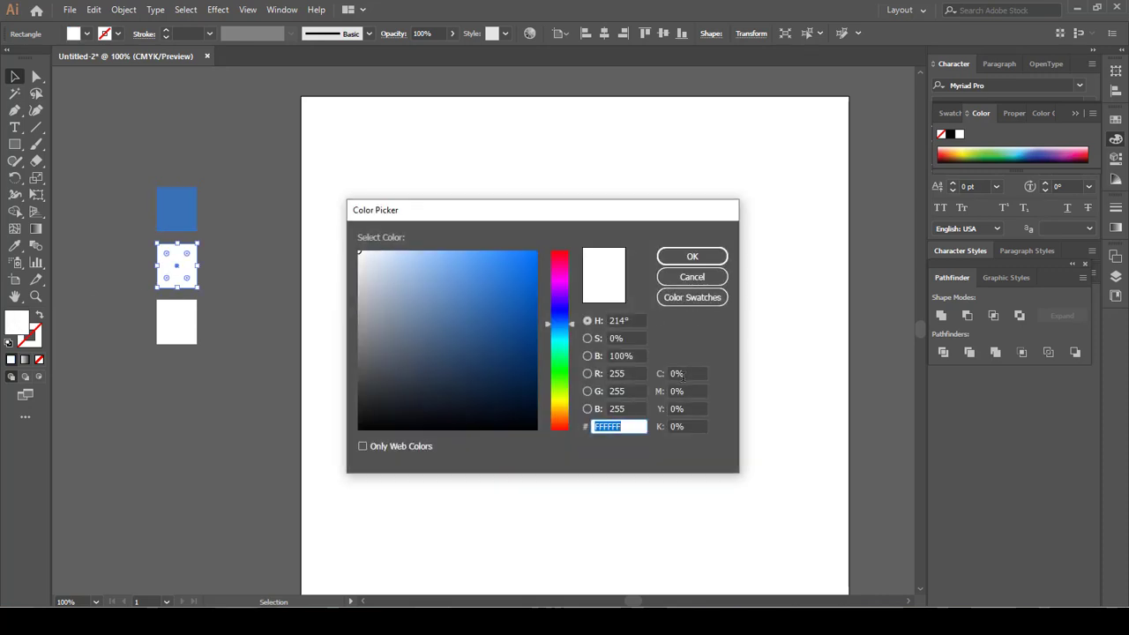
{"action": "left_click", "coordinate": [682, 375]}
{"action": "type", "text": "60"}
{"action": "key", "text": "Tab"}
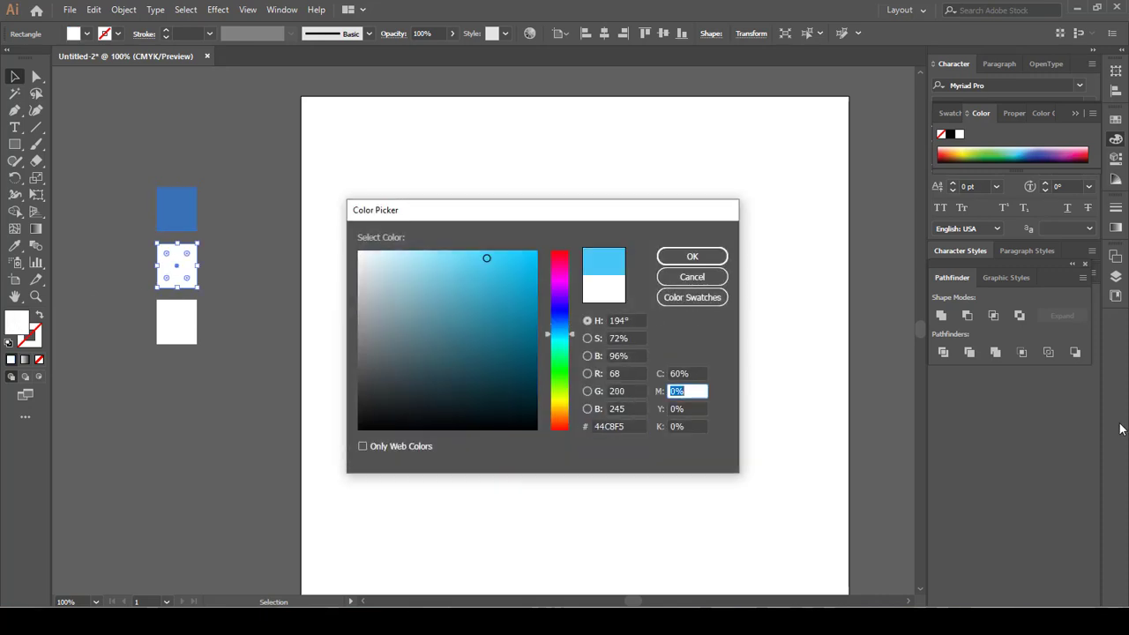
{"action": "type", "text": "30"}
{"action": "key", "text": "Return"}
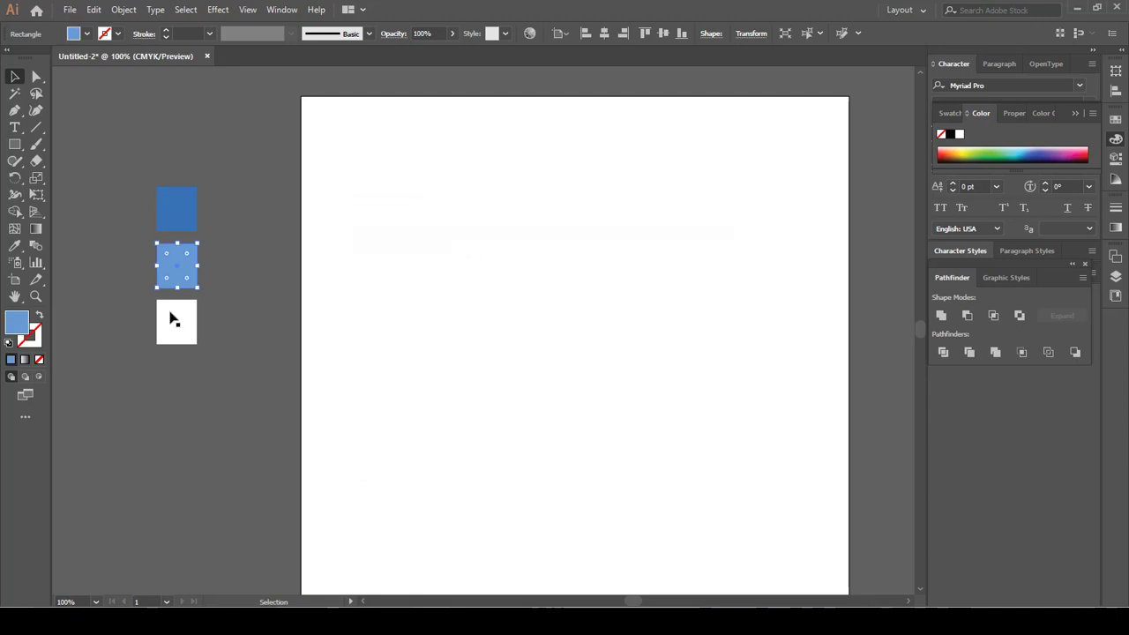
Step: Fill the bottom swatch square with grey, K 30%
{"action": "left_click", "coordinate": [170, 314]}
{"action": "double_click", "coordinate": [16, 324]}
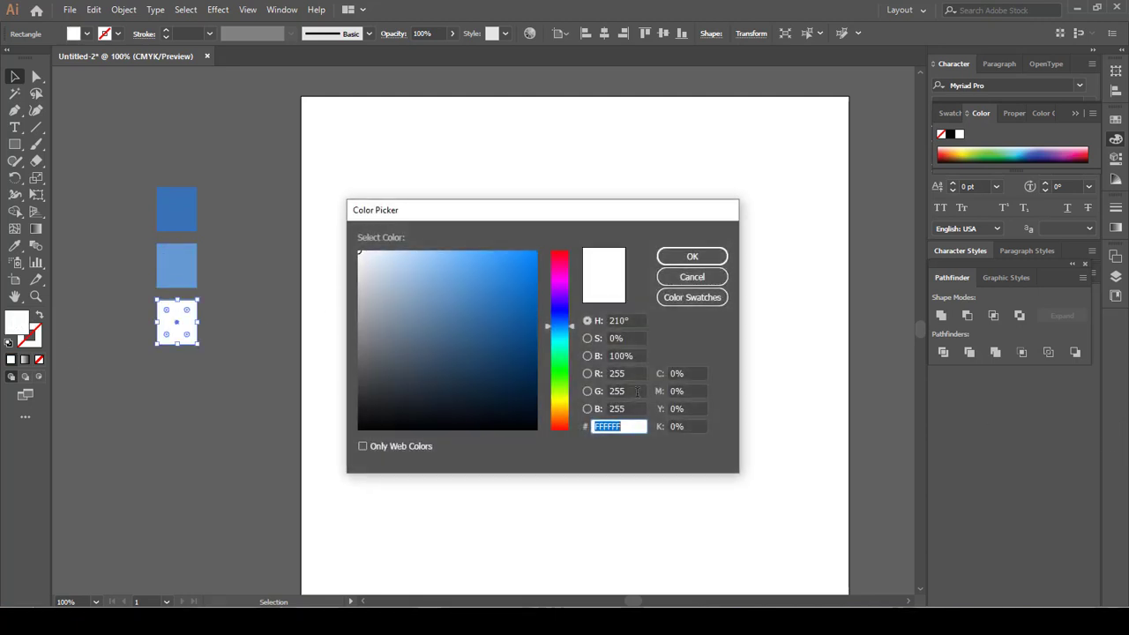
{"action": "left_click", "coordinate": [683, 374]}
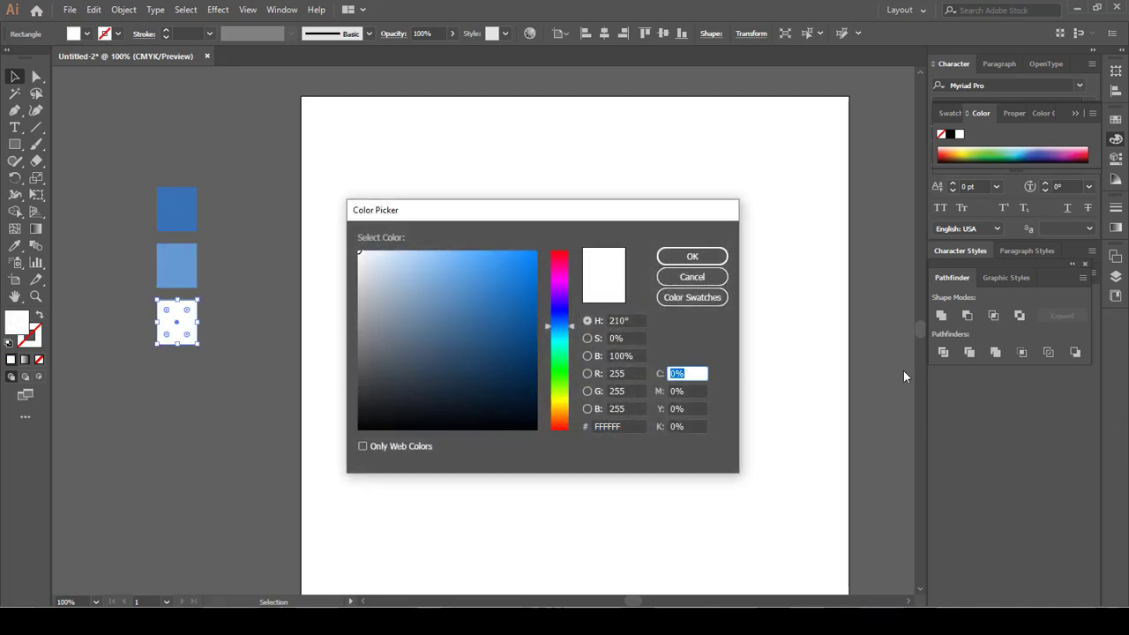
{"action": "left_click", "coordinate": [695, 427]}
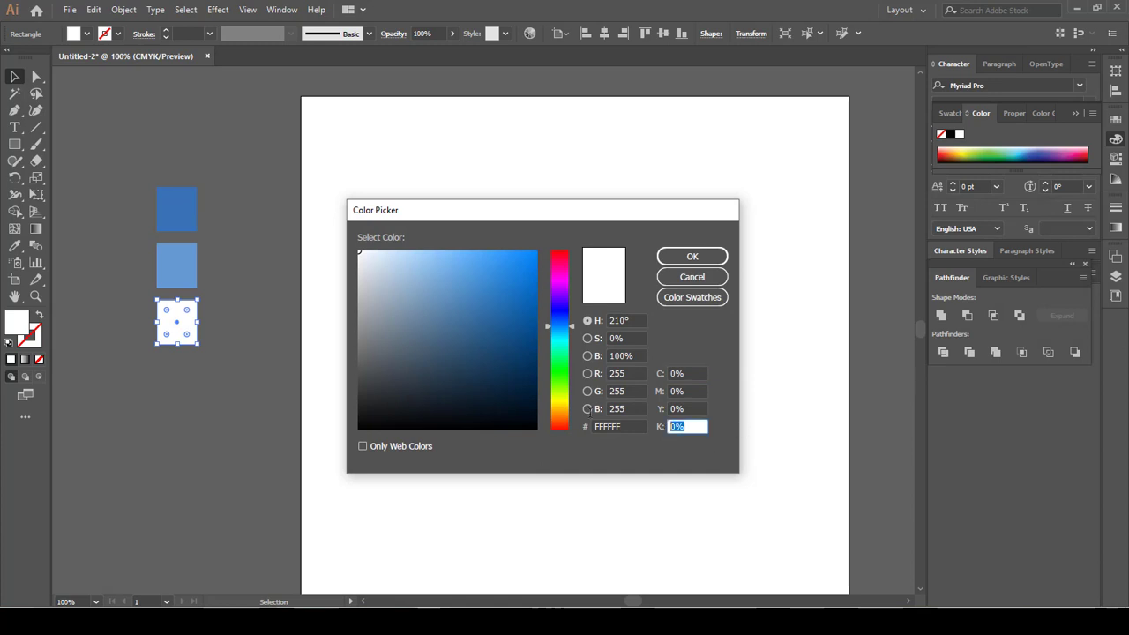
{"action": "type", "text": "30"}
{"action": "key", "text": "Return"}
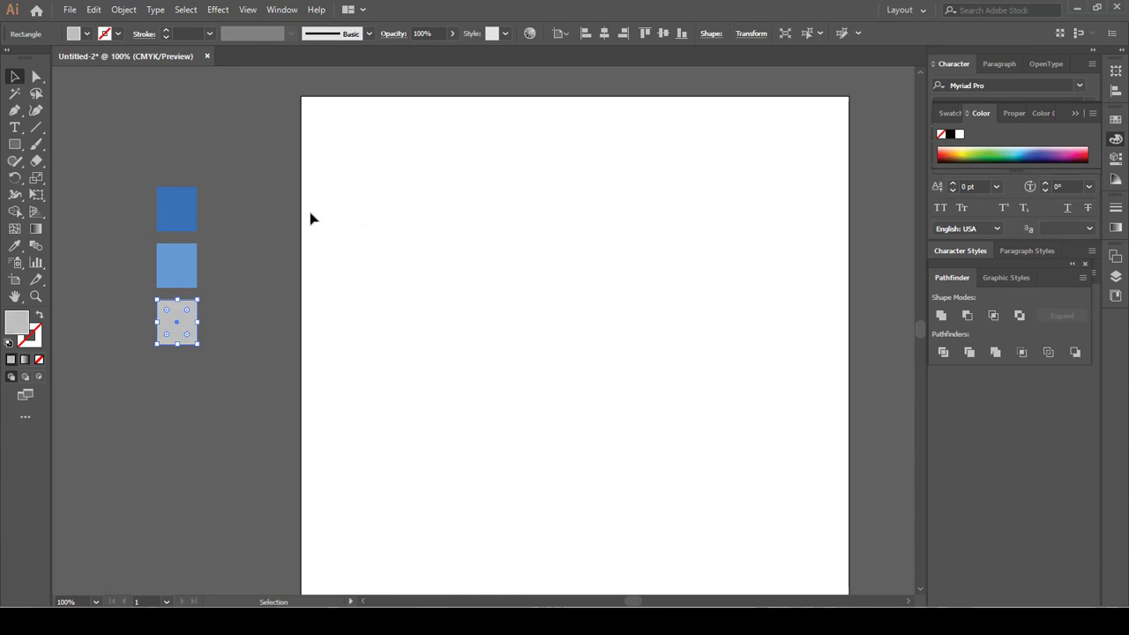
Step: Draw a tall, narrow rectangle on the artboard in the middle swatch's light blue
{"action": "left_click", "coordinate": [188, 271]}
{"action": "left_click", "coordinate": [479, 266]}
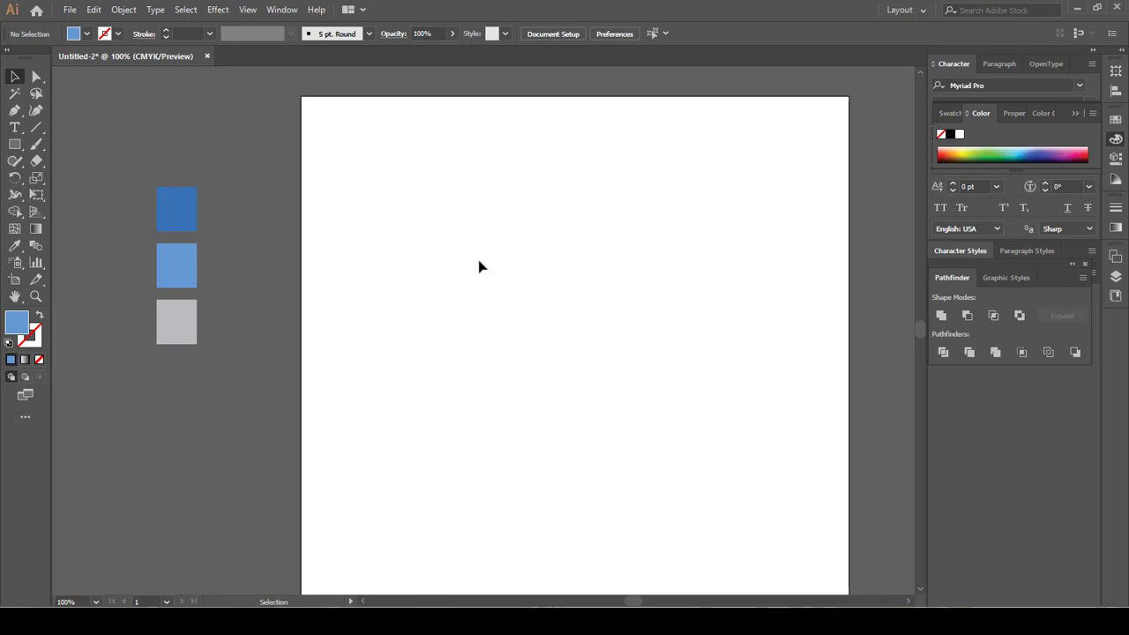
{"action": "left_click", "coordinate": [14, 143]}
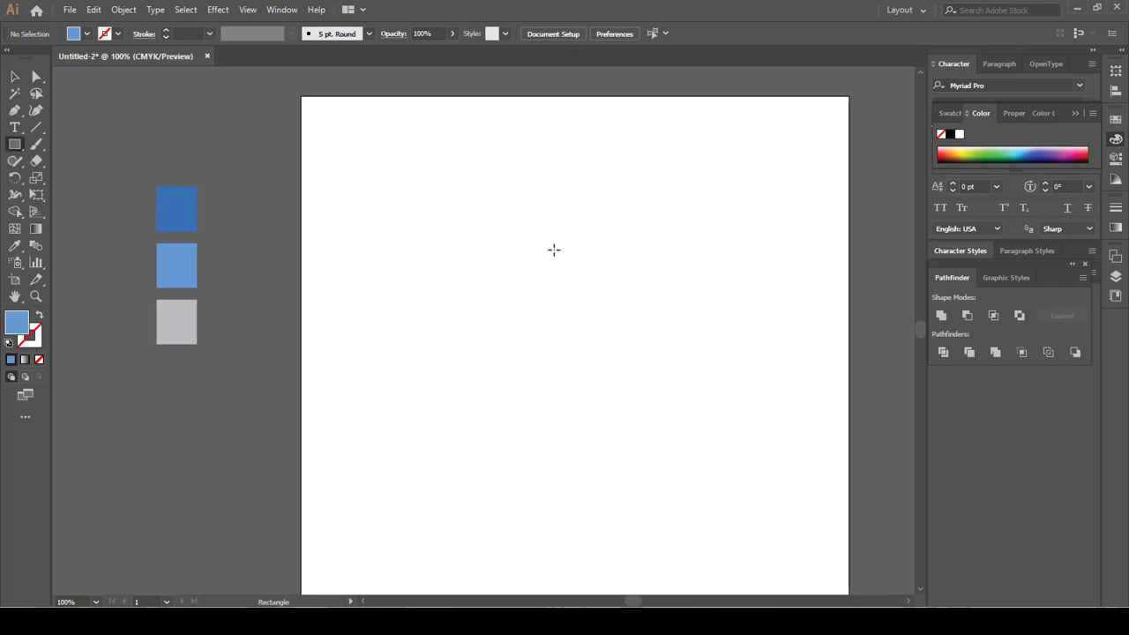
{"action": "mouse_move", "coordinate": [553, 249]}
{"action": "left_mouse_down"}
{"action": "mouse_move", "coordinate": [569, 315]}
{"action": "mouse_move", "coordinate": [564, 375]}
{"action": "left_mouse_up"}
{"action": "key", "text": "v"}
{"action": "left_click", "coordinate": [626, 337]}
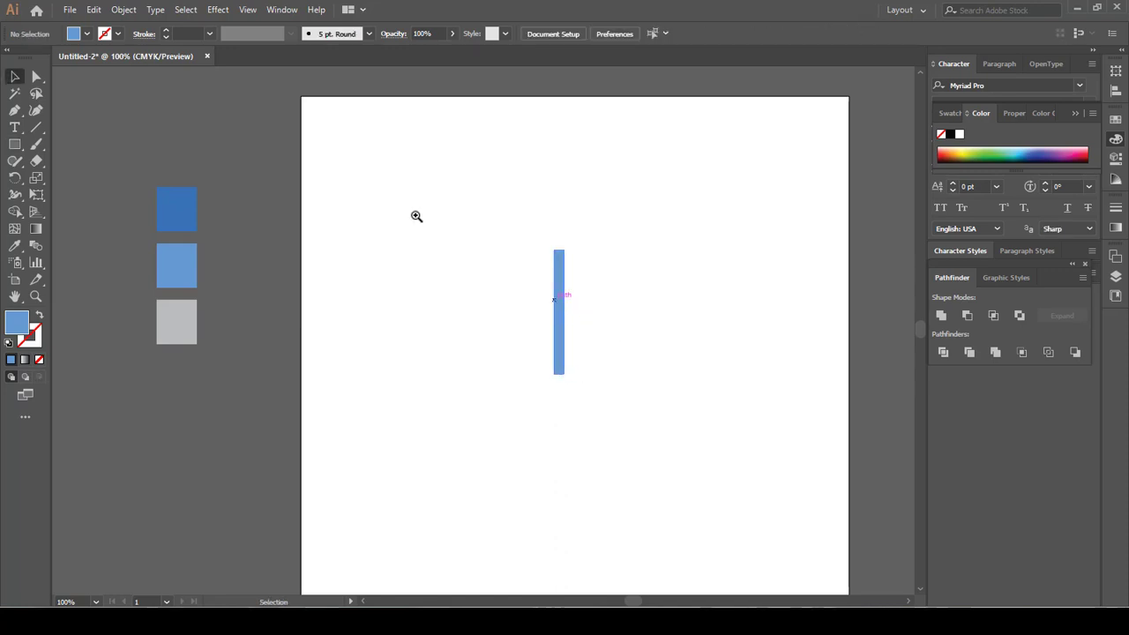
Step: Select the light blue bar's upper-right anchor point and set the keyboard increment to 1.5 mm
{"action": "left_click_drag", "start_coordinate": [390, 164], "coordinate": [673, 449]}
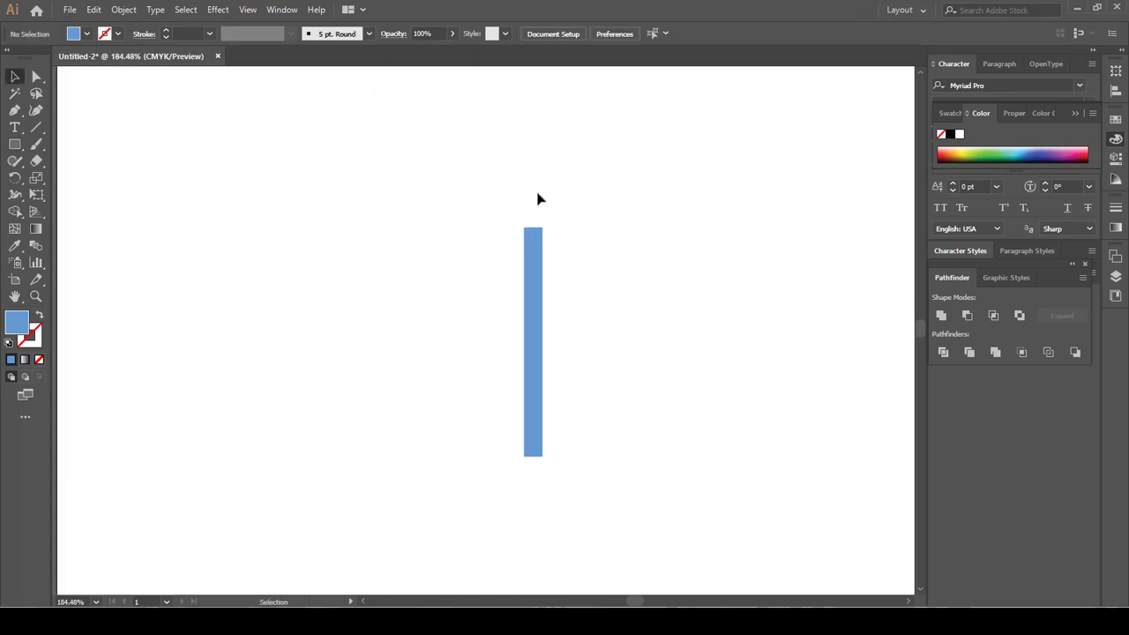
{"action": "left_click_drag", "start_coordinate": [540, 200], "coordinate": [569, 265]}
{"action": "left_click", "coordinate": [615, 239]}
{"action": "key", "text": "a"}
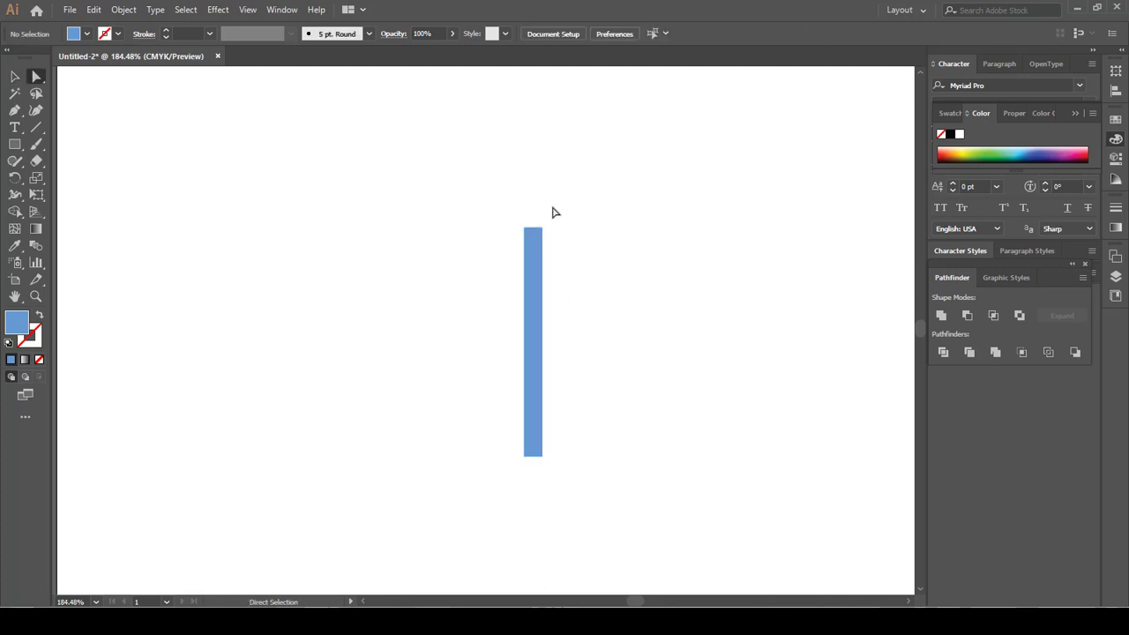
{"action": "left_click_drag", "start_coordinate": [539, 206], "coordinate": [588, 281]}
{"action": "key", "text": "ctrl+k"}
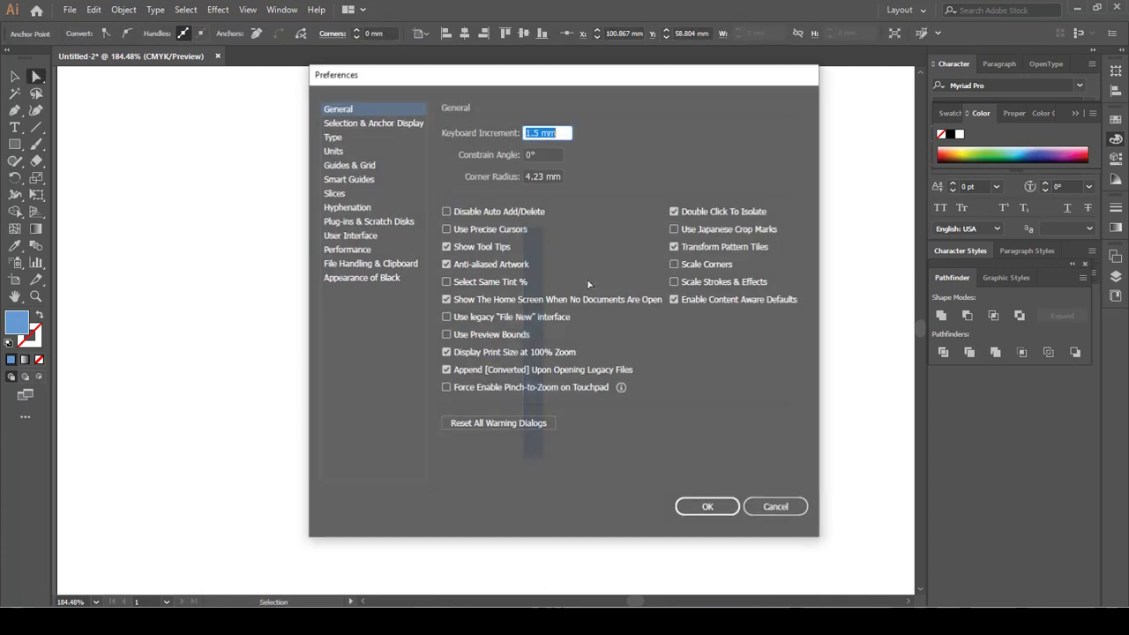
{"action": "type", "text": "1.5MM"}
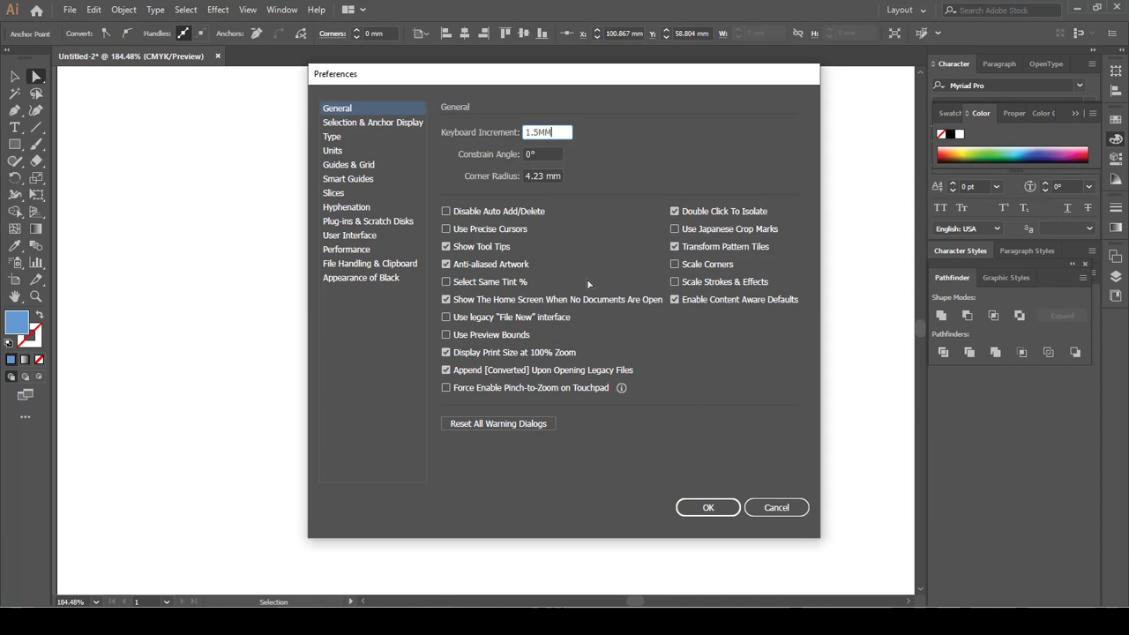
{"action": "key", "text": "Return"}
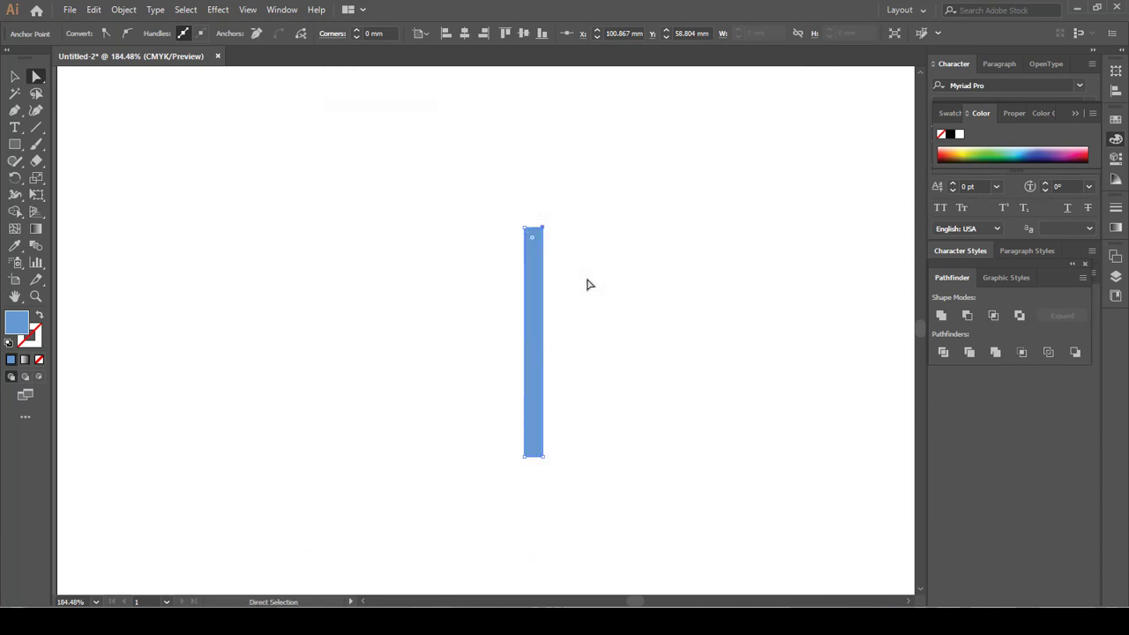
Step: Slant the bar's ends by nudging its upper-right corner up and its lower-left corner down by one 1.5 mm increment
{"action": "key", "text": "Up"}
{"action": "left_click_drag", "start_coordinate": [453, 378], "coordinate": [532, 484]}
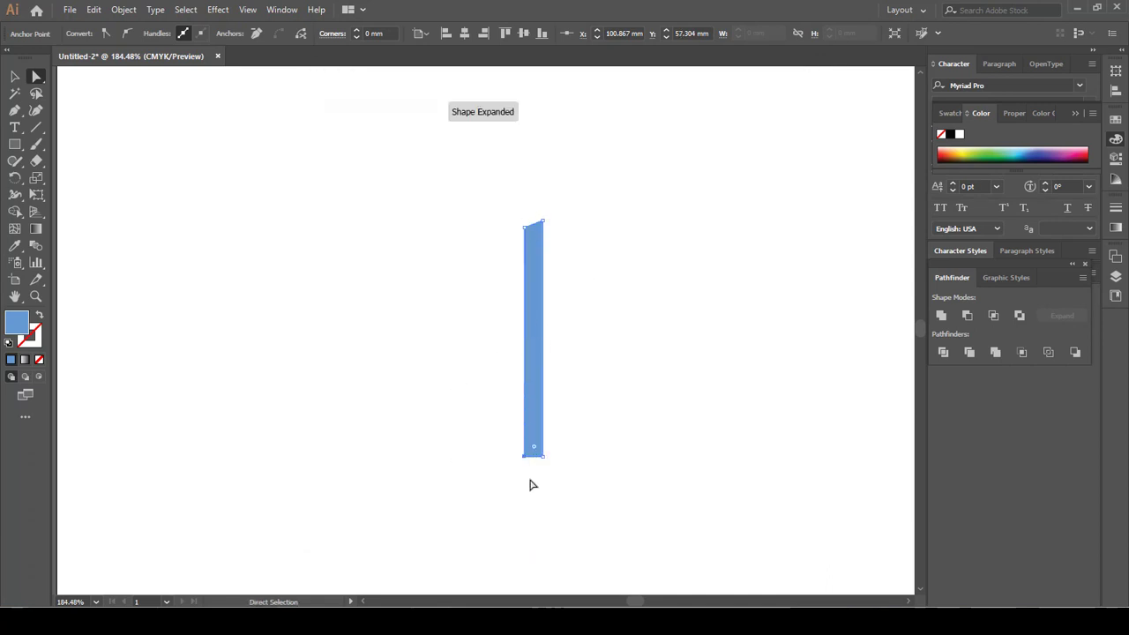
{"action": "key", "text": "Down"}
{"action": "key", "text": "v"}
{"action": "left_click", "coordinate": [617, 403]}
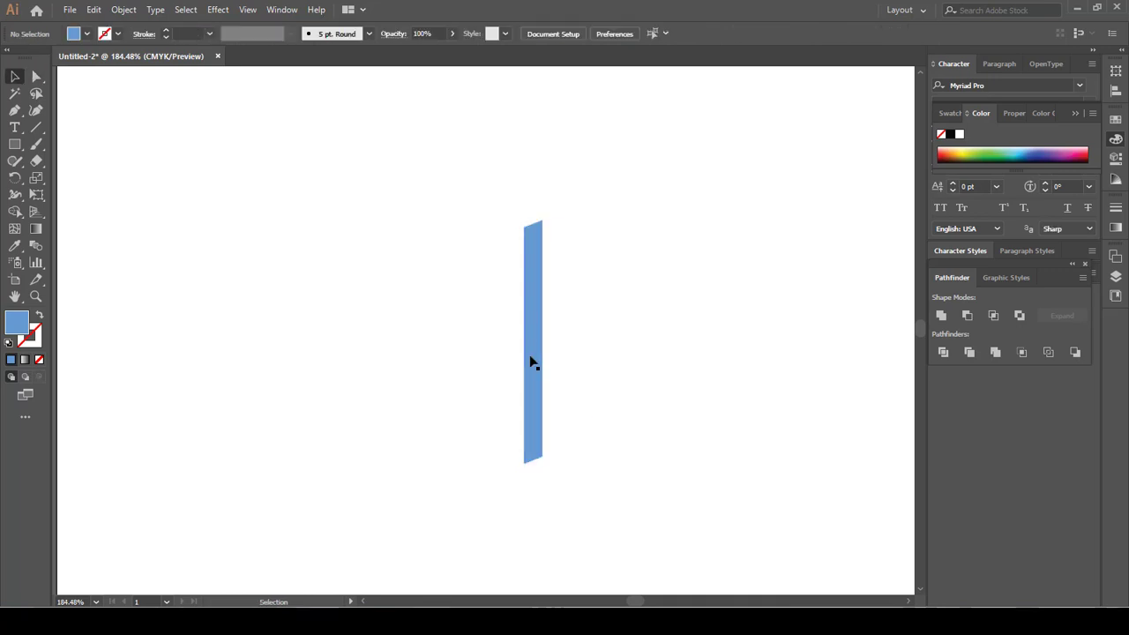
Step: Duplicate the slanted bar directly against its left side and reflect the copy across the vertical axis
{"action": "left_click_drag", "start_coordinate": [530, 360], "coordinate": [512, 358]}
{"action": "right_click", "coordinate": [513, 358]}
{"action": "mouse_move", "coordinate": [644, 269]}
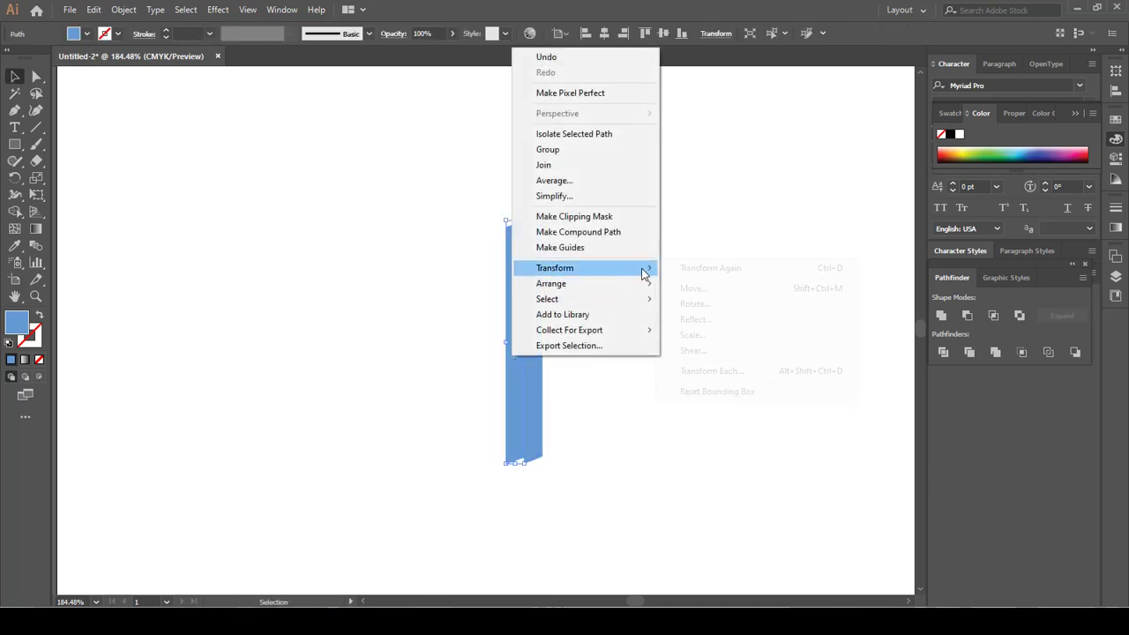
{"action": "left_click", "coordinate": [701, 326]}
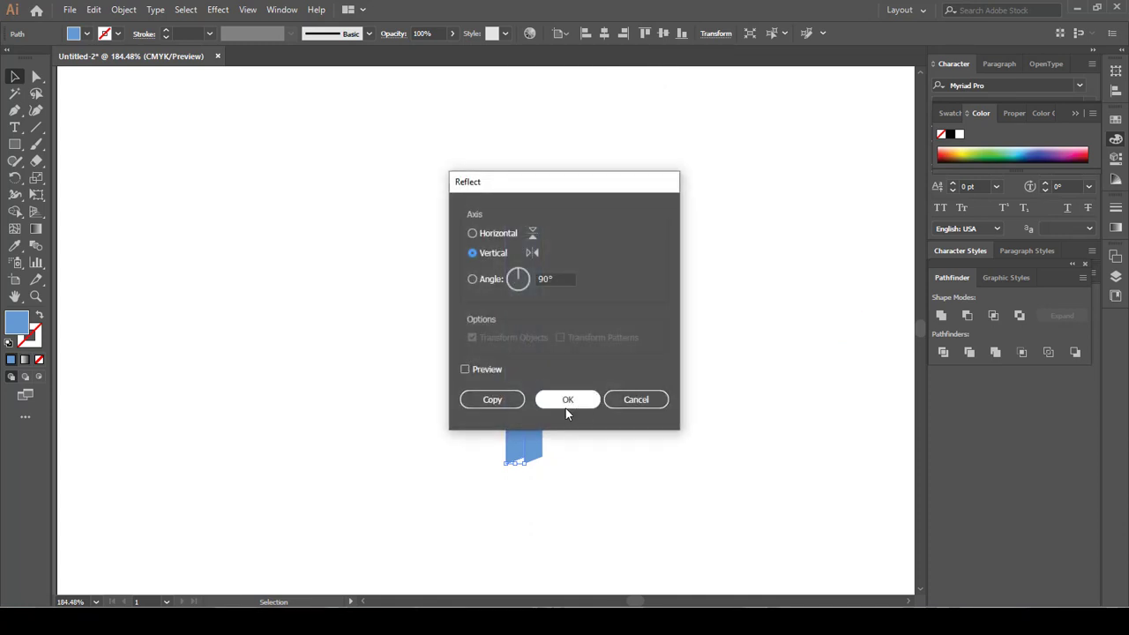
{"action": "left_click", "coordinate": [566, 401]}
{"action": "left_click", "coordinate": [556, 362]}
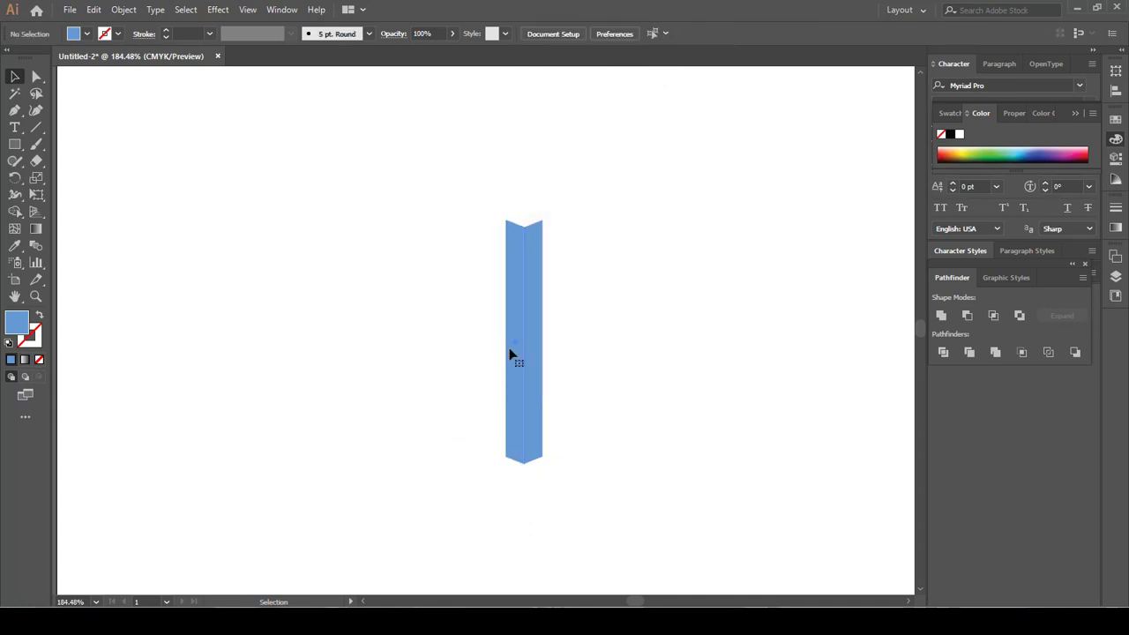
Step: Recolour the left bar with the dark blue of the top swatch
{"action": "left_click", "coordinate": [509, 355]}
{"action": "key", "text": "ctrl+1"}
{"action": "key", "text": "i"}
{"action": "left_click", "coordinate": [202, 238]}
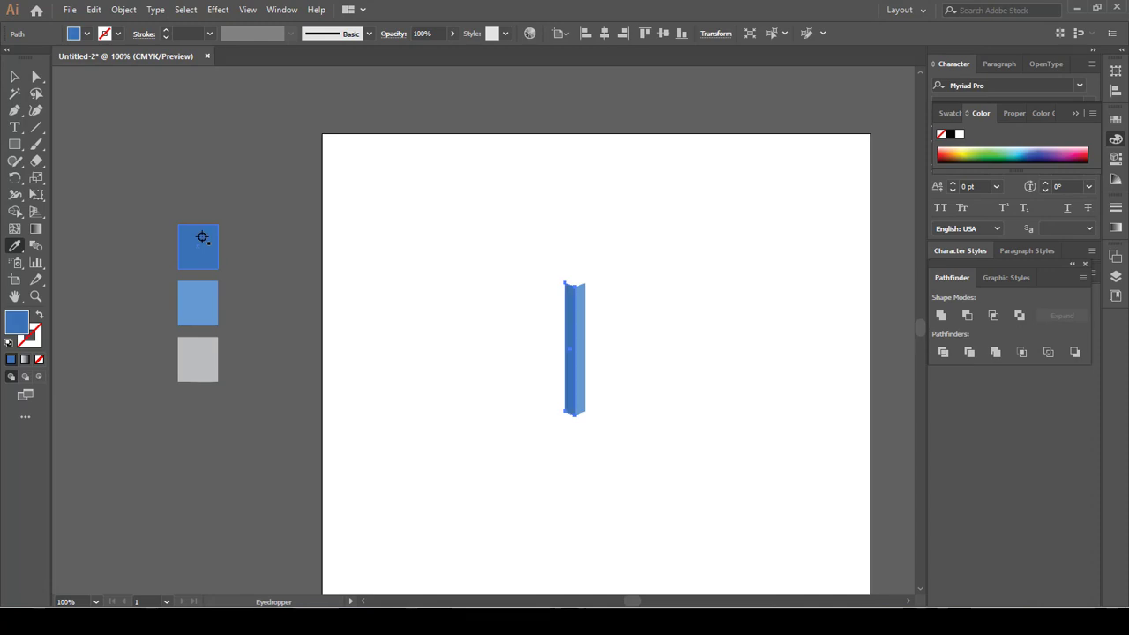
{"action": "key", "text": "v"}
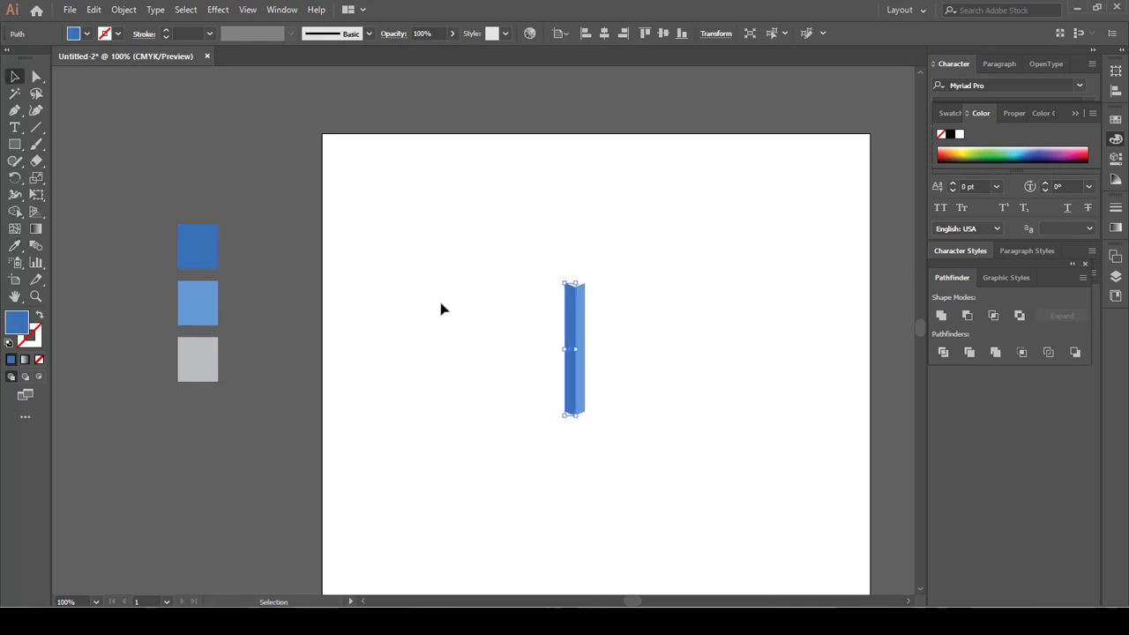
{"action": "left_click", "coordinate": [470, 297]}
Step: Draw a dark blue rectangle as wide as both bars together and place it against the right bar's outer edge
{"action": "key", "text": "z"}
{"action": "left_click_drag", "start_coordinate": [486, 256], "coordinate": [645, 430]}
{"action": "key", "text": "m"}
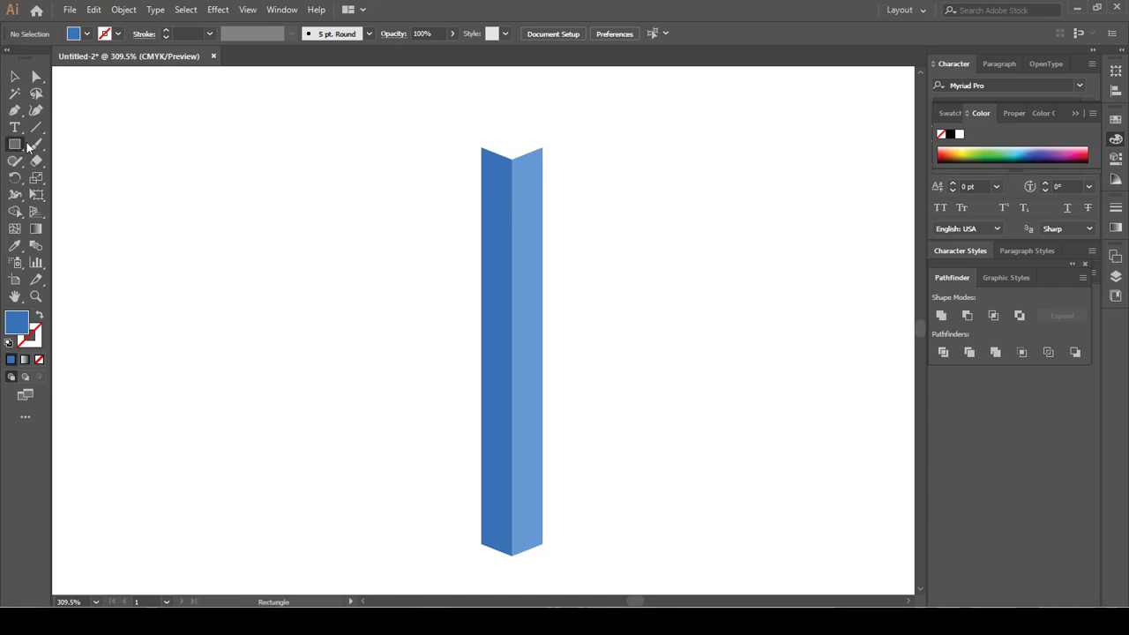
{"action": "left_click_drag", "start_coordinate": [480, 214], "coordinate": [542, 314]}
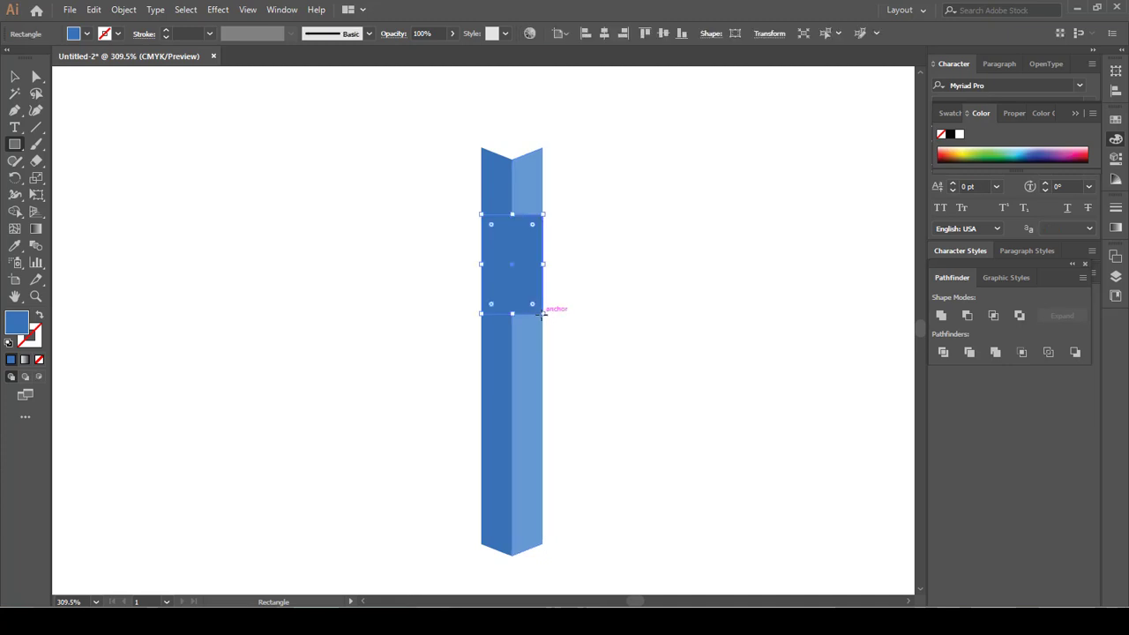
{"action": "key", "text": "v"}
{"action": "left_click_drag", "start_coordinate": [500, 262], "coordinate": [559, 267]}
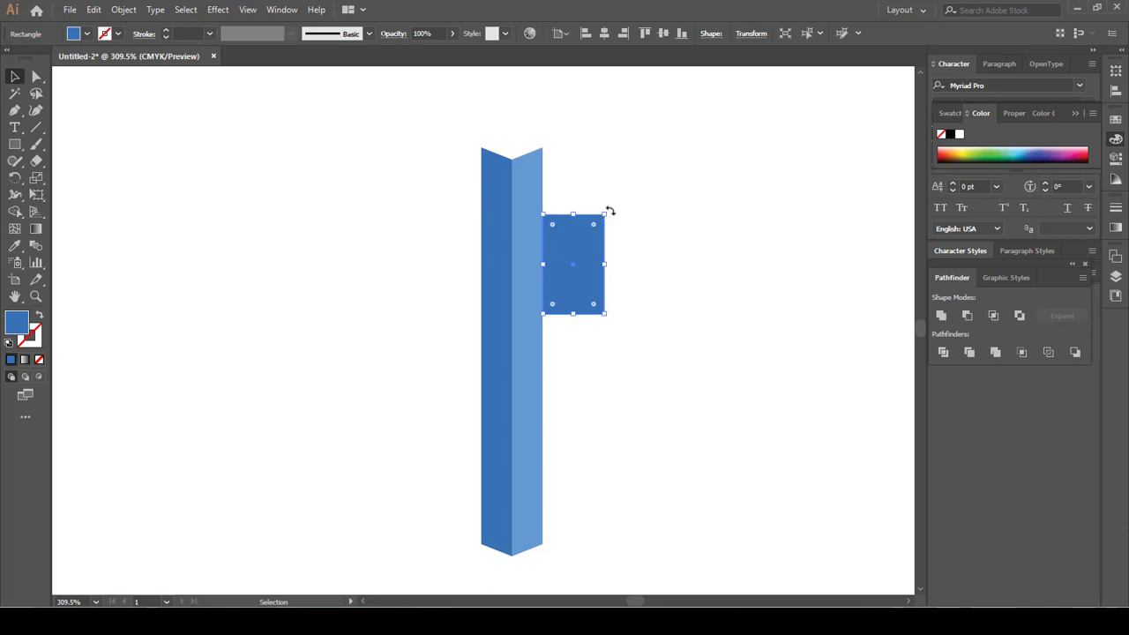
Step: Turn the rectangle 90° so it lies flush with the right bar's upper corner, and match its fill to that bar's light blue
{"action": "left_click_drag", "start_coordinate": [608, 211], "coordinate": [626, 299]}
{"action": "left_click", "coordinate": [653, 330]}
{"action": "left_click_drag", "start_coordinate": [563, 239], "coordinate": [568, 155]}
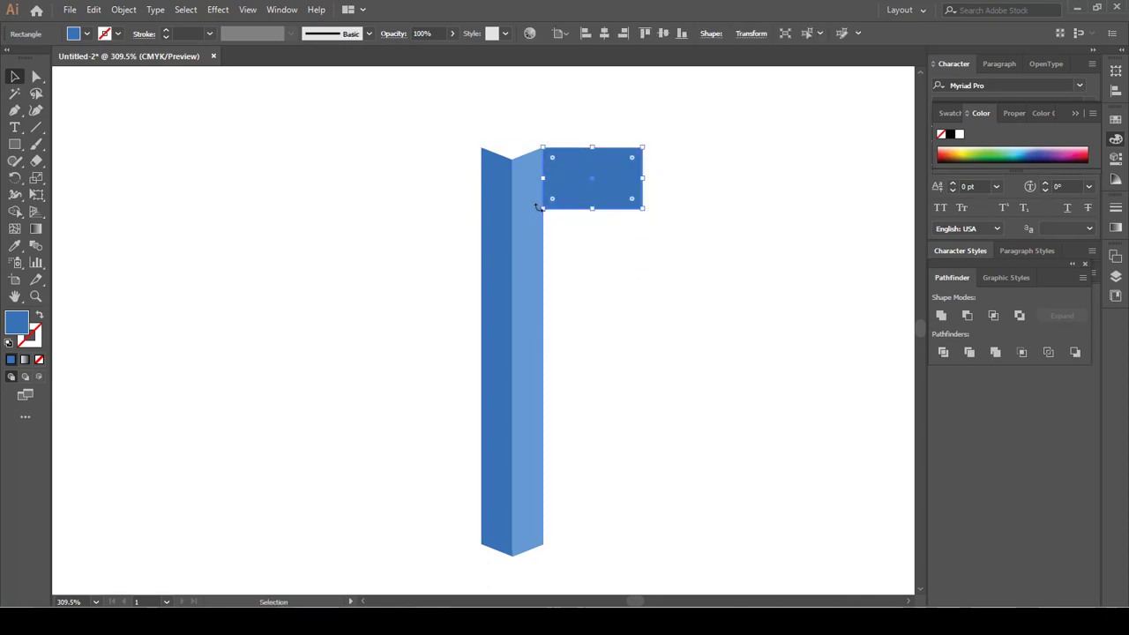
{"action": "key", "text": "i"}
{"action": "left_click", "coordinate": [527, 215]}
Step: Examine up close how the horizontal rectangle meets the top of the light blue bar
{"action": "key", "text": "z"}
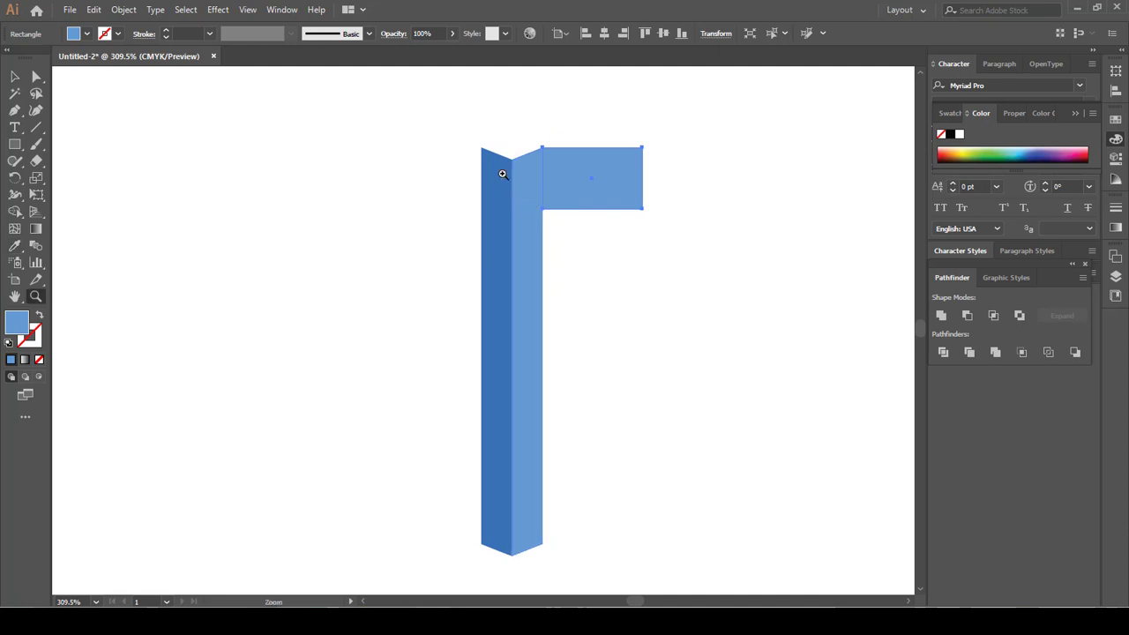
{"action": "left_click_drag", "start_coordinate": [441, 100], "coordinate": [760, 293]}
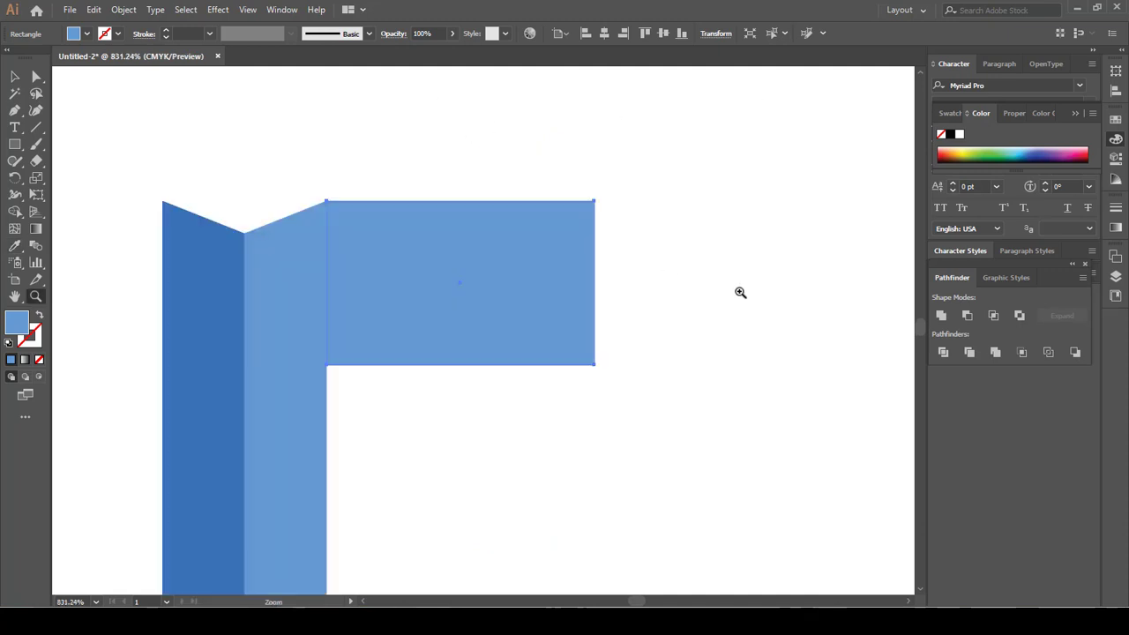
{"action": "key", "text": "space"}
{"action": "left_click_drag", "start_coordinate": [492, 250], "coordinate": [610, 259]}
{"action": "key", "text": "v"}
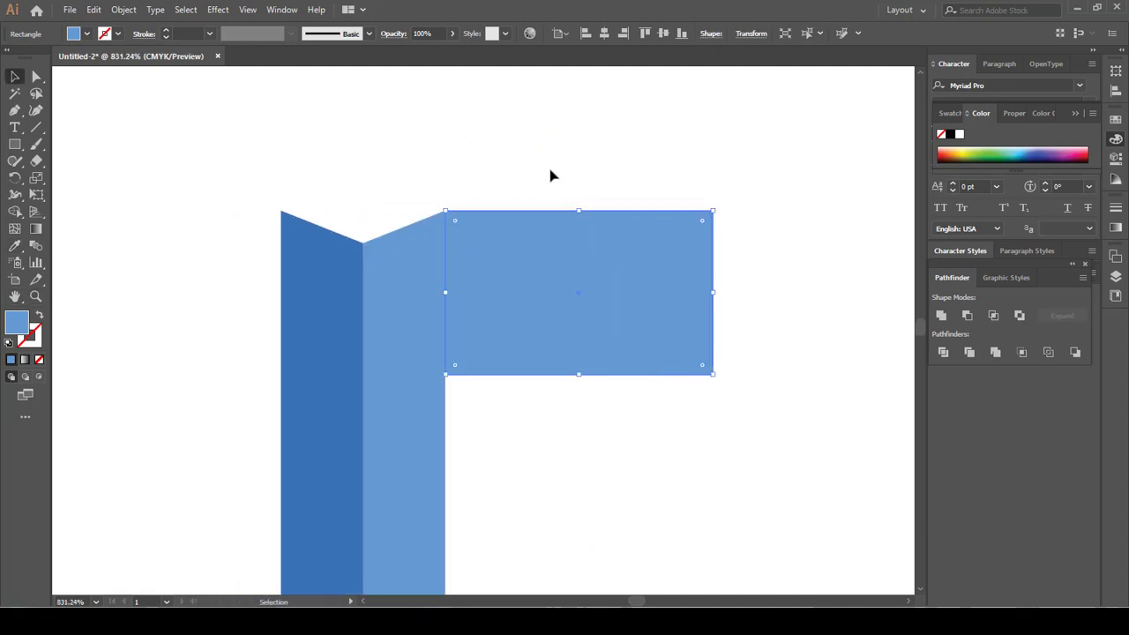
{"action": "left_click", "coordinate": [550, 174]}
{"action": "left_click", "coordinate": [459, 253]}
{"action": "left_click", "coordinate": [414, 245], "text": "shift"}
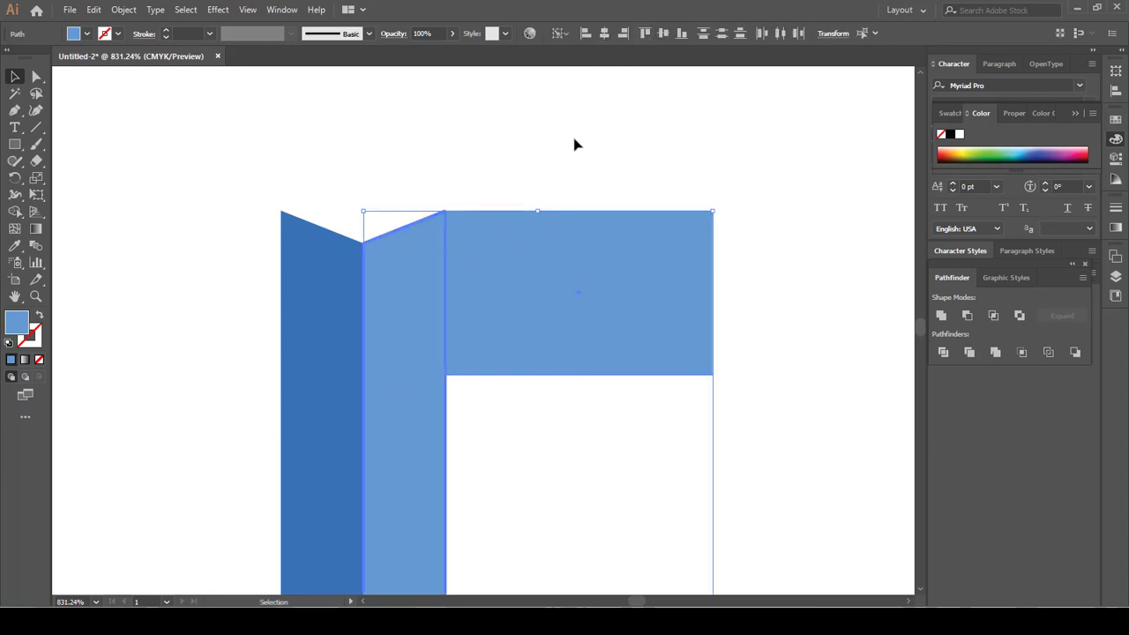
{"action": "left_click", "coordinate": [701, 158]}
{"action": "scroll", "coordinate": [577, 197], "scroll_direction": "down", "scroll_amount": 1}
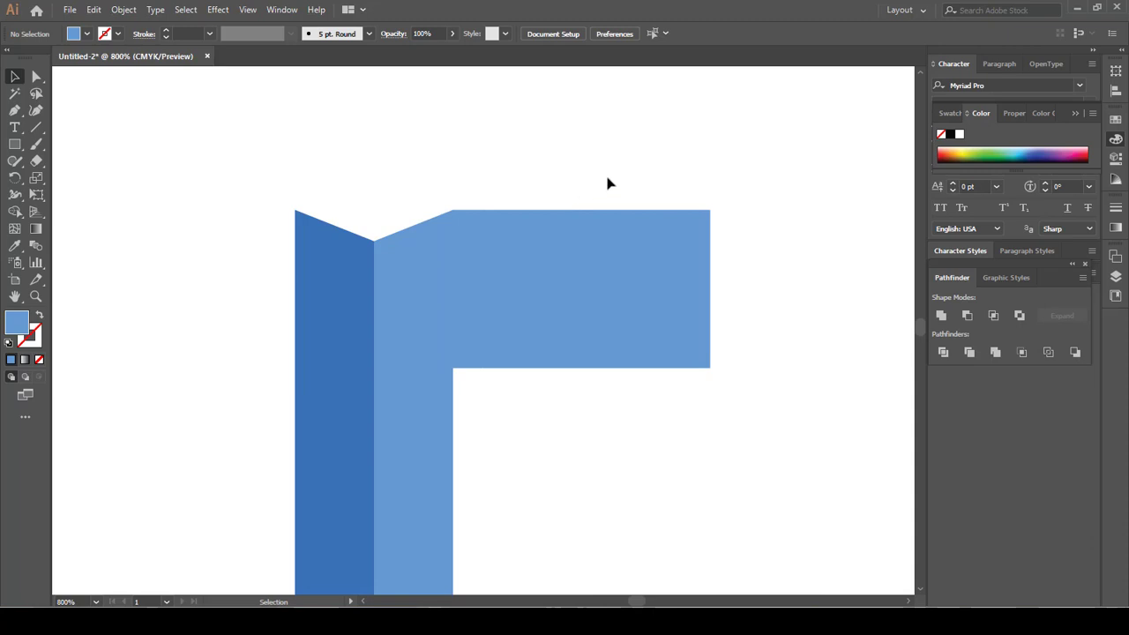
Step: Select the horizontal rectangle's two outer corner points and set the keyboard increment to 0.5 mm
{"action": "key", "text": "a"}
{"action": "left_click_drag", "start_coordinate": [636, 153], "coordinate": [773, 390]}
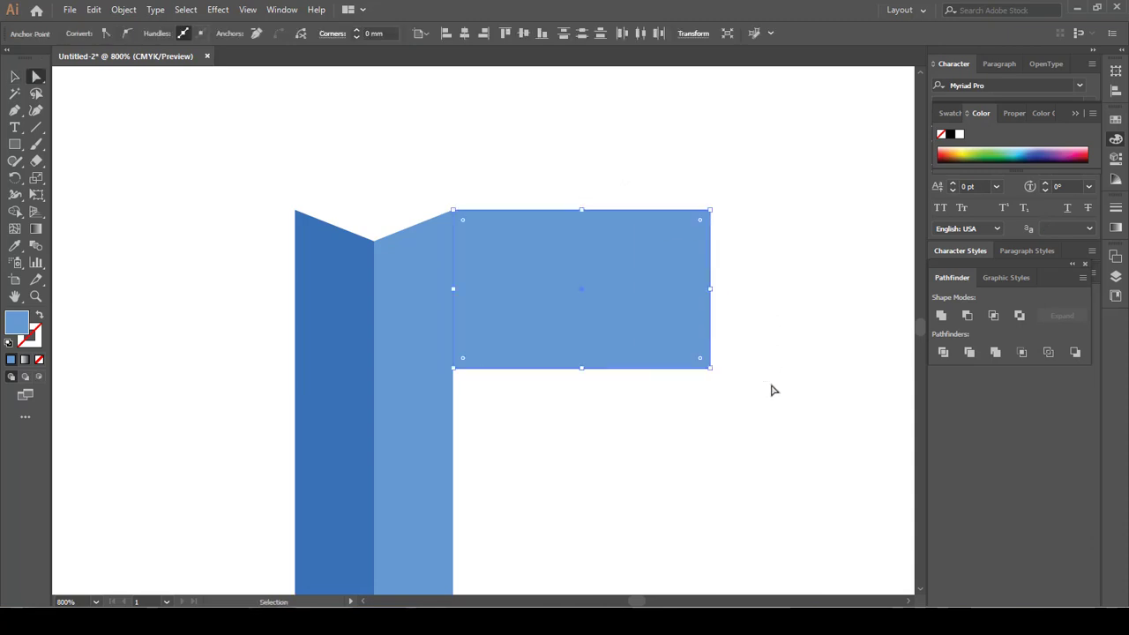
{"action": "key", "text": "ctrl+k"}
{"action": "type", "text": "0.5m"}
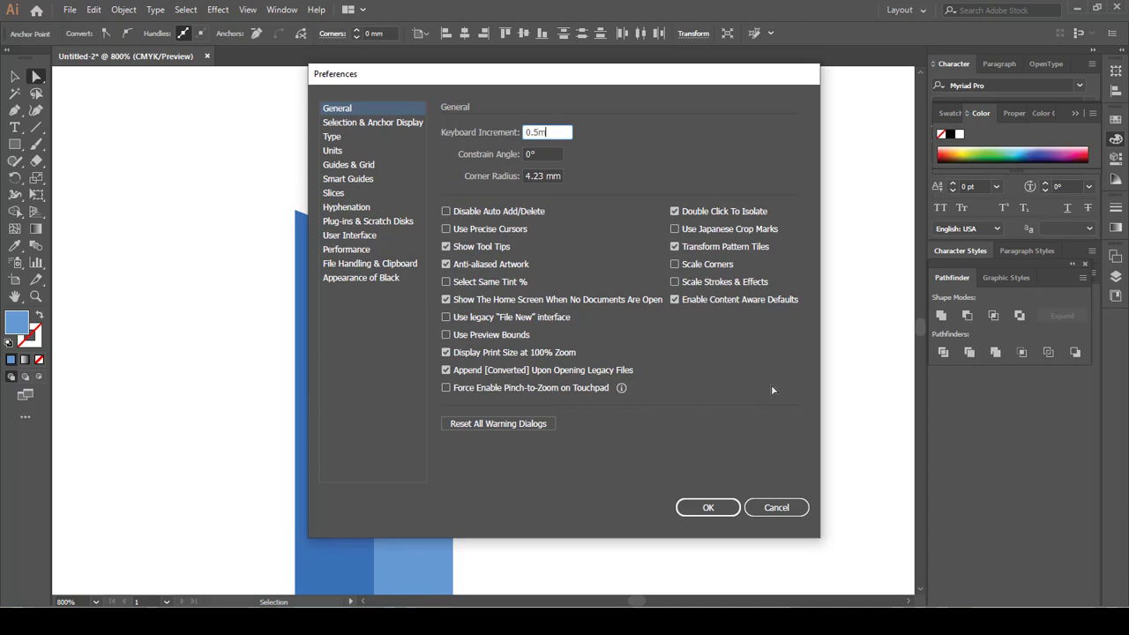
{"action": "type", "text": "m"}
{"action": "key", "text": "Return"}
Step: Raise the rectangle's outer edge 5 mm so its upper edge continues the slope of the light blue bar's top
{"action": "key", "text": "Up"}
{"action": "key", "text": "Up"}
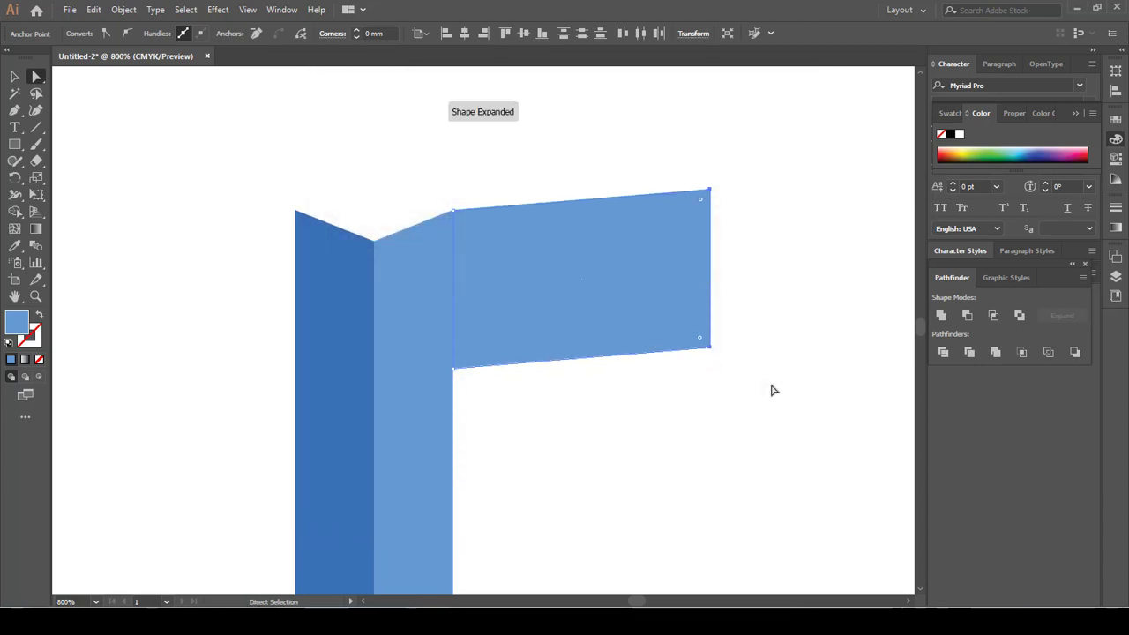
{"action": "key", "text": "Up"}
{"action": "key", "text": "Up"}
{"action": "key", "text": "Up"}
{"action": "key", "text": "Up"}
{"action": "key", "text": "Up"}
{"action": "key", "text": "Up"}
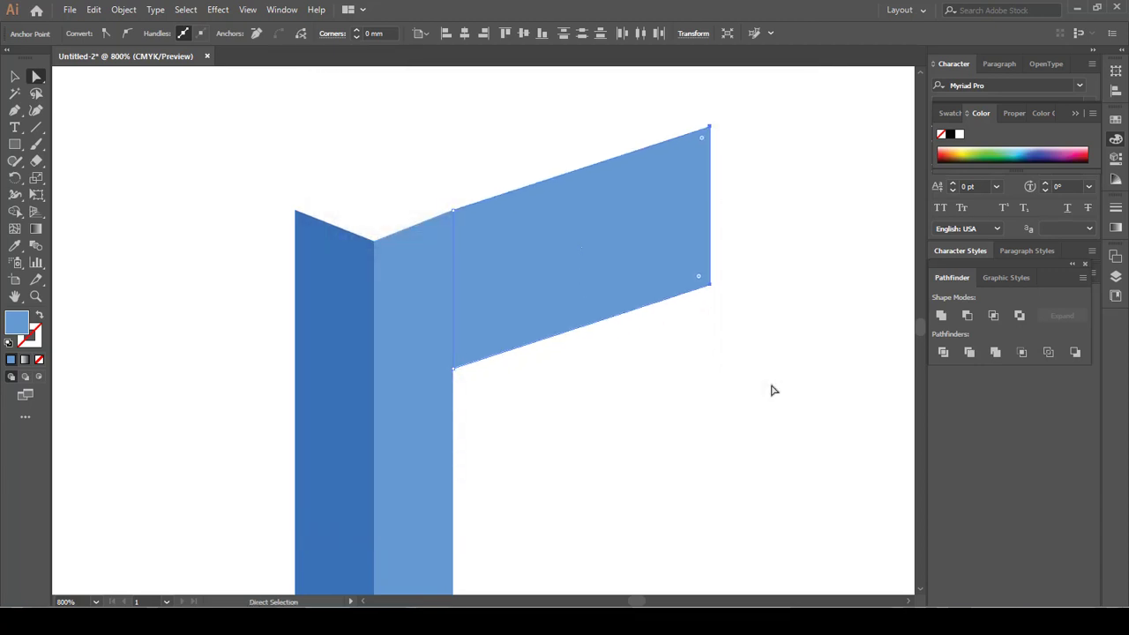
{"action": "key", "text": "Up"}
{"action": "key", "text": "Up"}
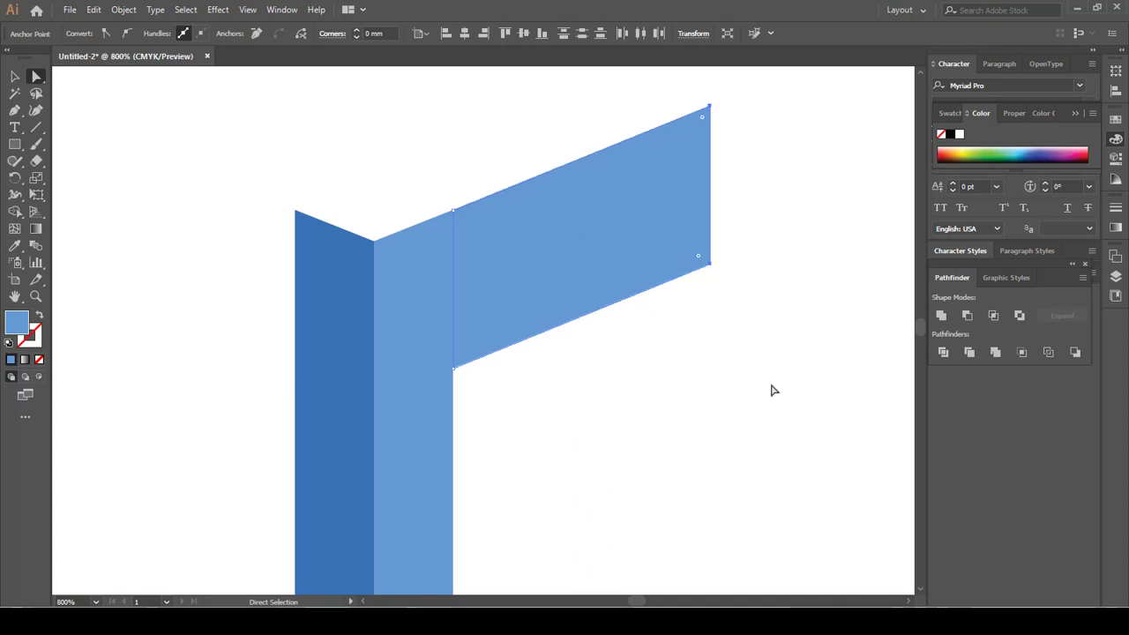
Step: Place a copy of the slanted bar directly below the original against the column, leaving a narrow gap between them
{"action": "scroll", "coordinate": [572, 209], "scroll_direction": "down", "scroll_amount": 2, "text": "alt"}
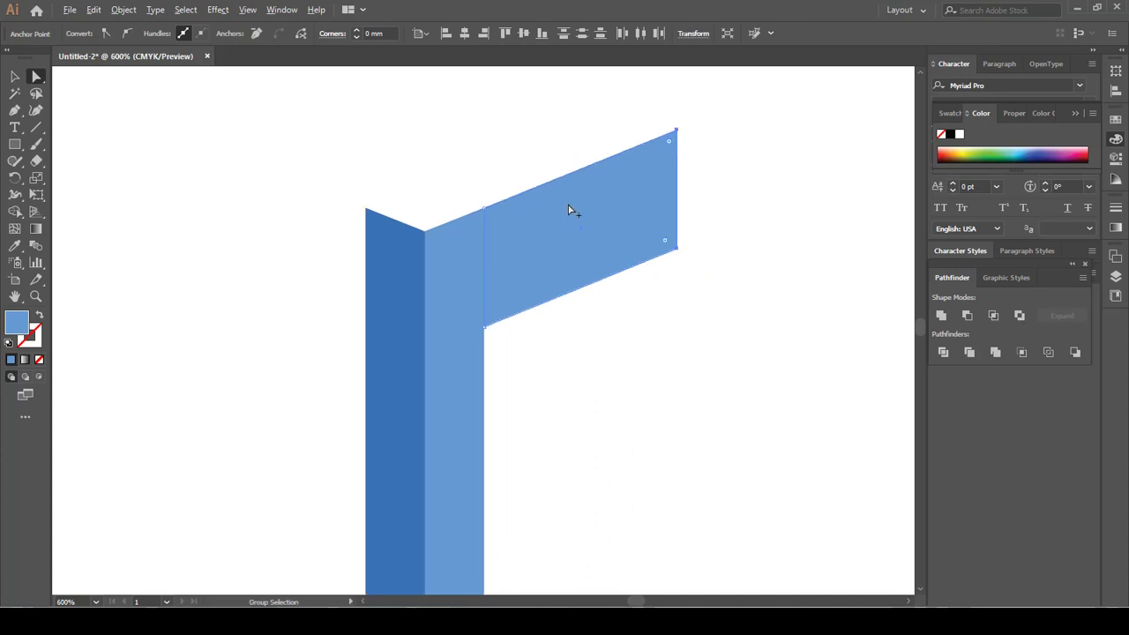
{"action": "key", "text": "b"}
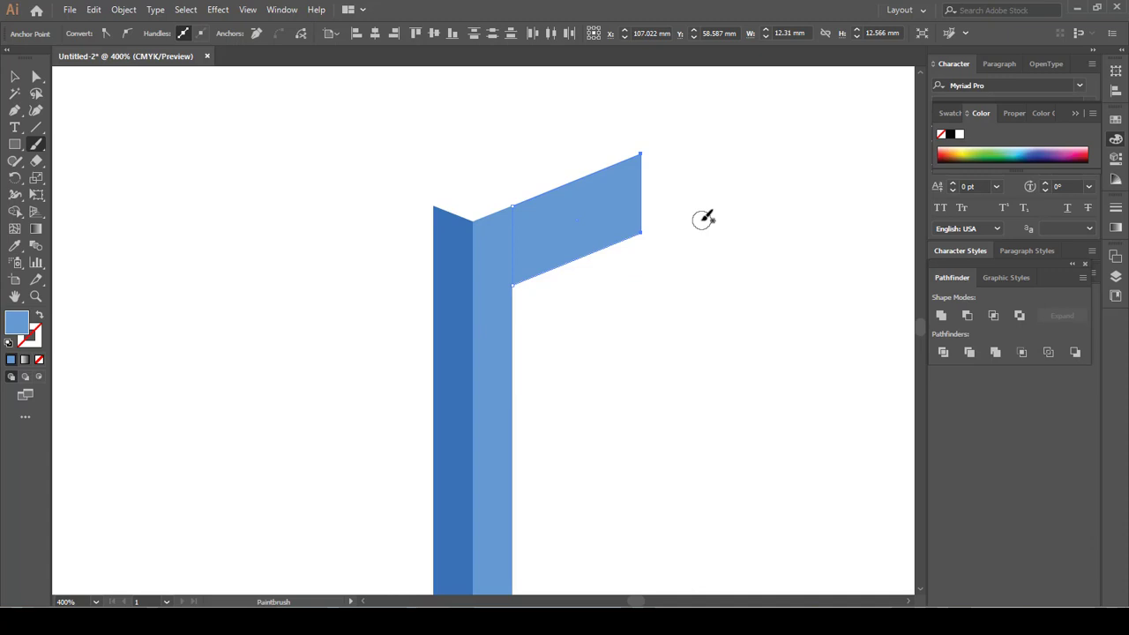
{"action": "key", "text": "v"}
{"action": "left_click", "coordinate": [711, 294]}
{"action": "scroll", "coordinate": [549, 204], "scroll_direction": "down", "scroll_amount": 1}
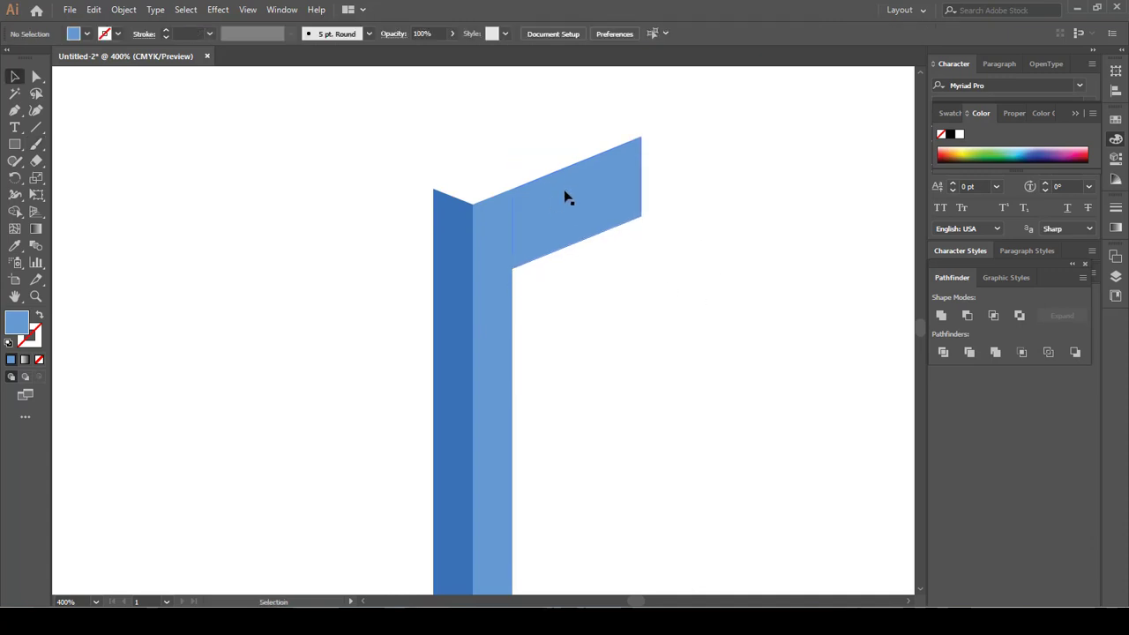
{"action": "left_click_drag", "start_coordinate": [567, 198], "coordinate": [574, 302]}
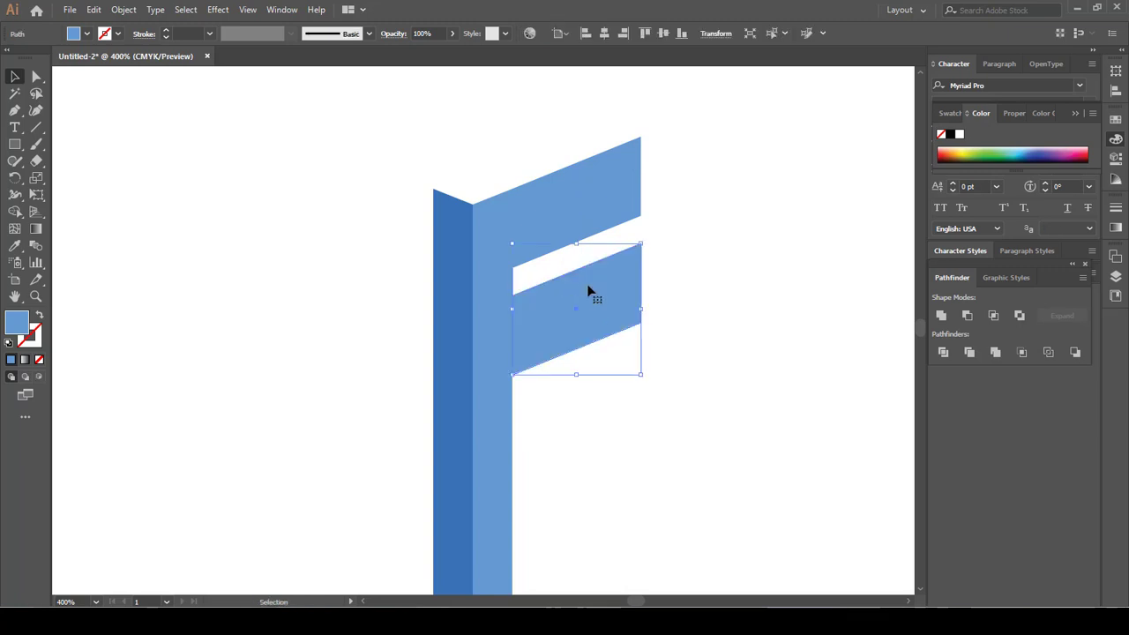
{"action": "left_click", "coordinate": [715, 232]}
Step: Lengthen the upper slanted bar by shifting its outer edge 5 mm outward and 3 mm up
{"action": "left_click", "coordinate": [597, 199]}
{"action": "key", "text": "a"}
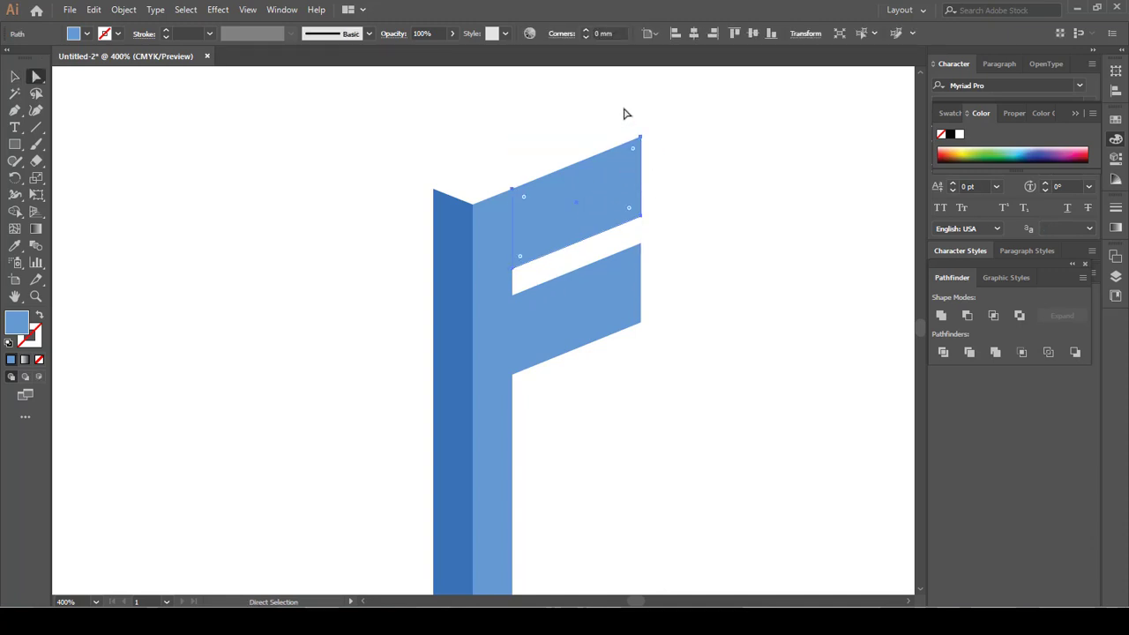
{"action": "left_click_drag", "start_coordinate": [623, 108], "coordinate": [685, 229]}
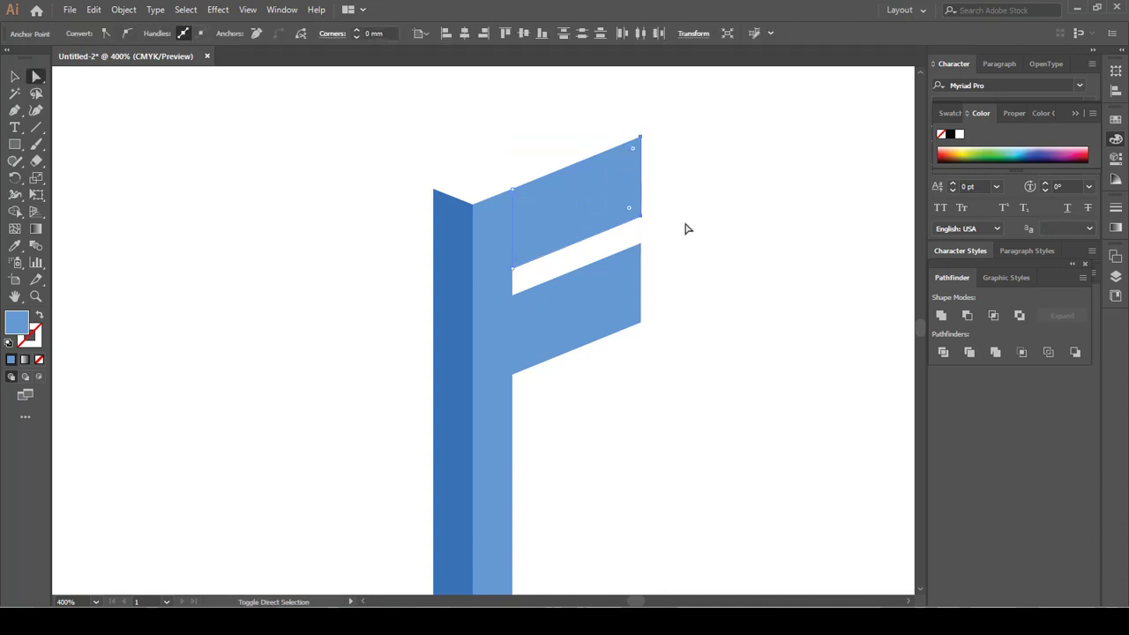
{"action": "key", "text": "shift+Right"}
{"action": "key", "text": "Up"}
{"action": "key", "text": "Up"}
{"action": "key", "text": "Up"}
{"action": "key", "text": "Up"}
{"action": "key", "text": "Up"}
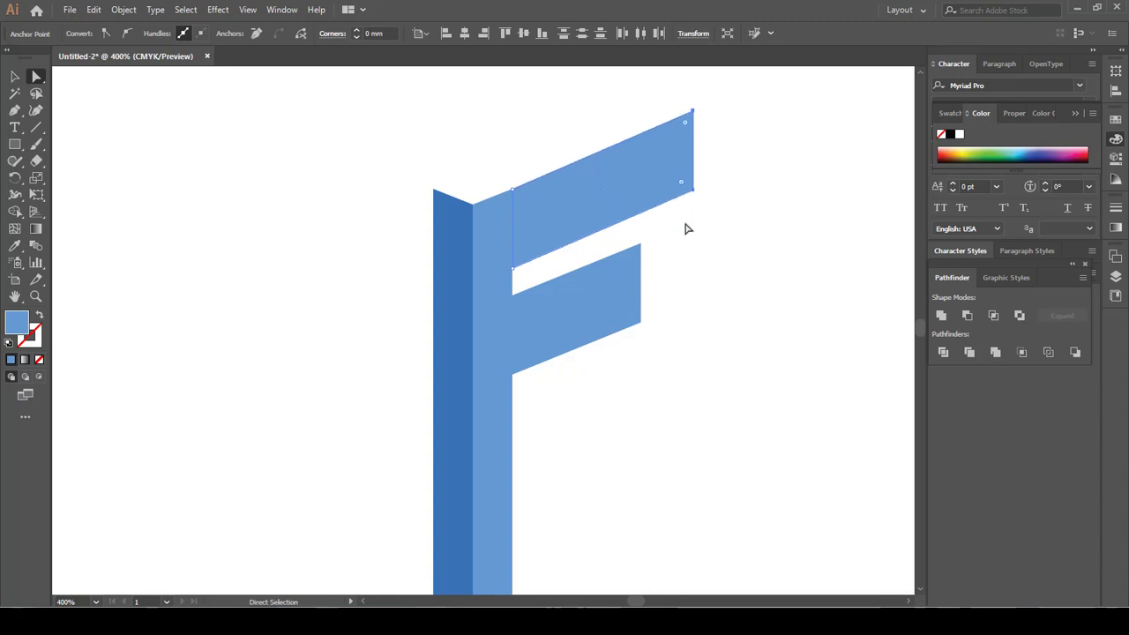
{"action": "key", "text": "Up"}
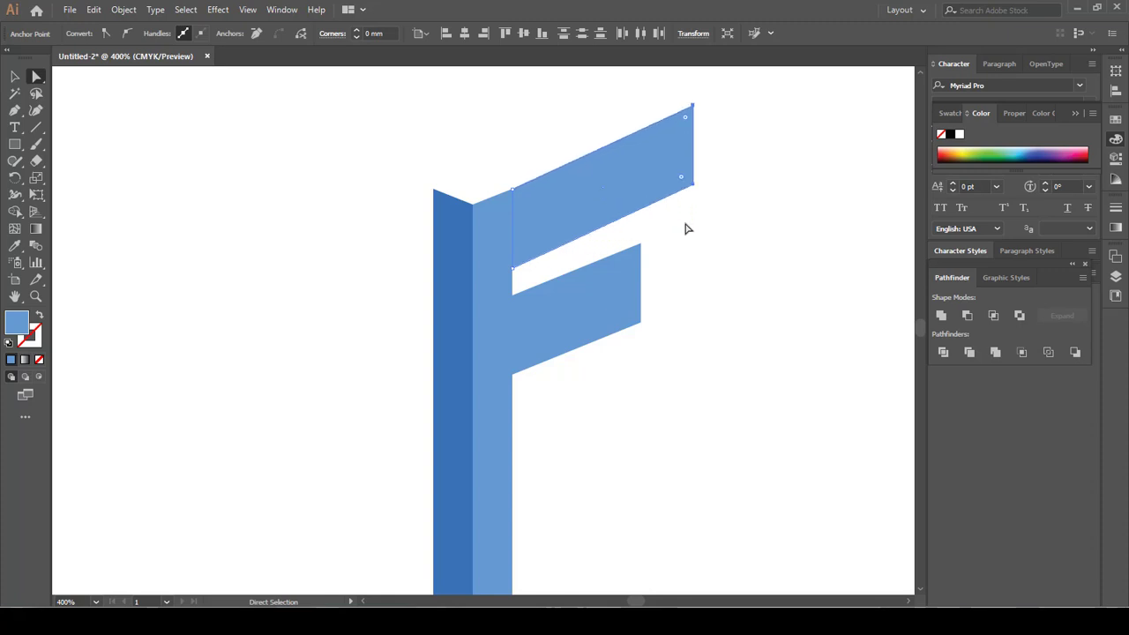
Step: Detach the upper slanted bar from the column by moving it about 2 mm outward and 0.5 mm up
{"action": "key", "text": "v"}
{"action": "left_click", "coordinate": [736, 212]}
{"action": "left_click", "coordinate": [605, 192]}
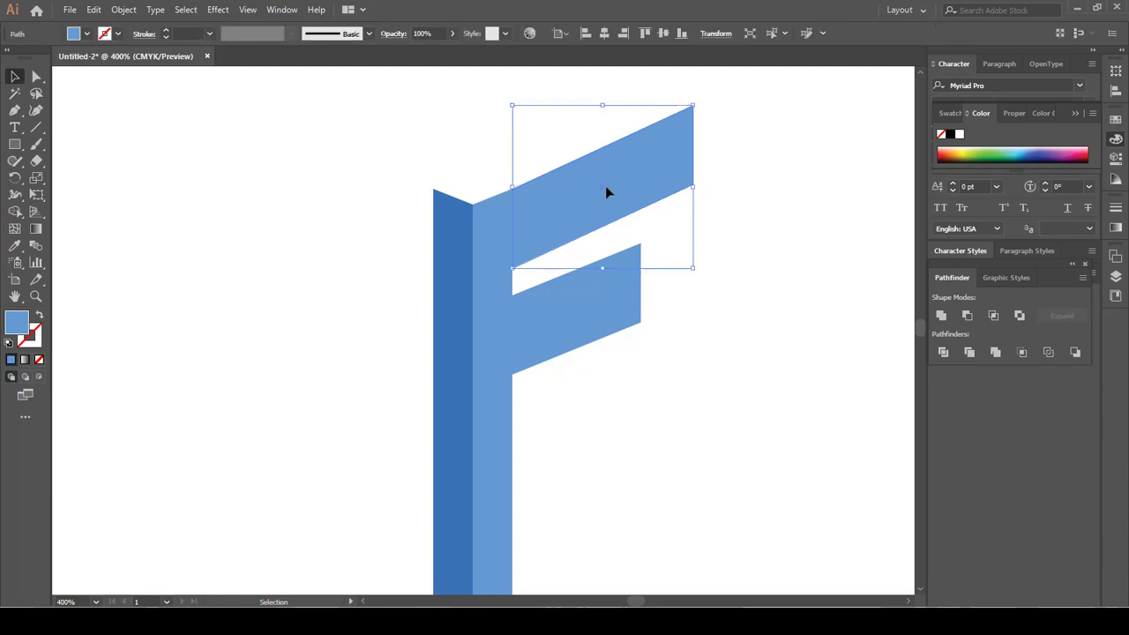
{"action": "key", "text": "Right"}
{"action": "key", "text": "Right"}
{"action": "key", "text": "Right"}
{"action": "key", "text": "Right"}
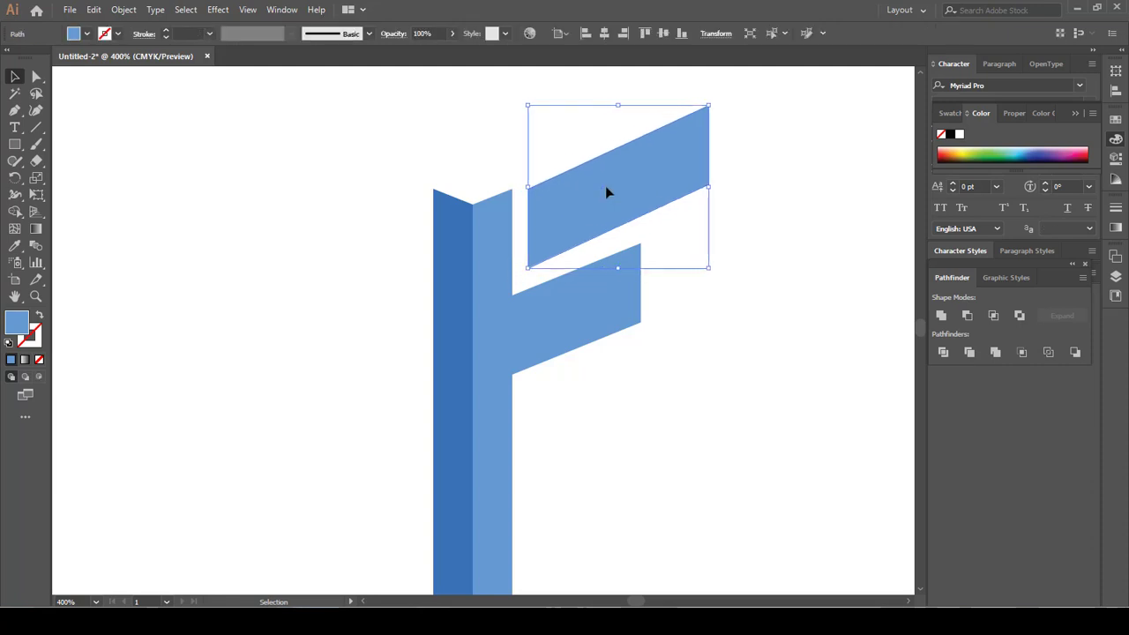
{"action": "key", "text": "Up"}
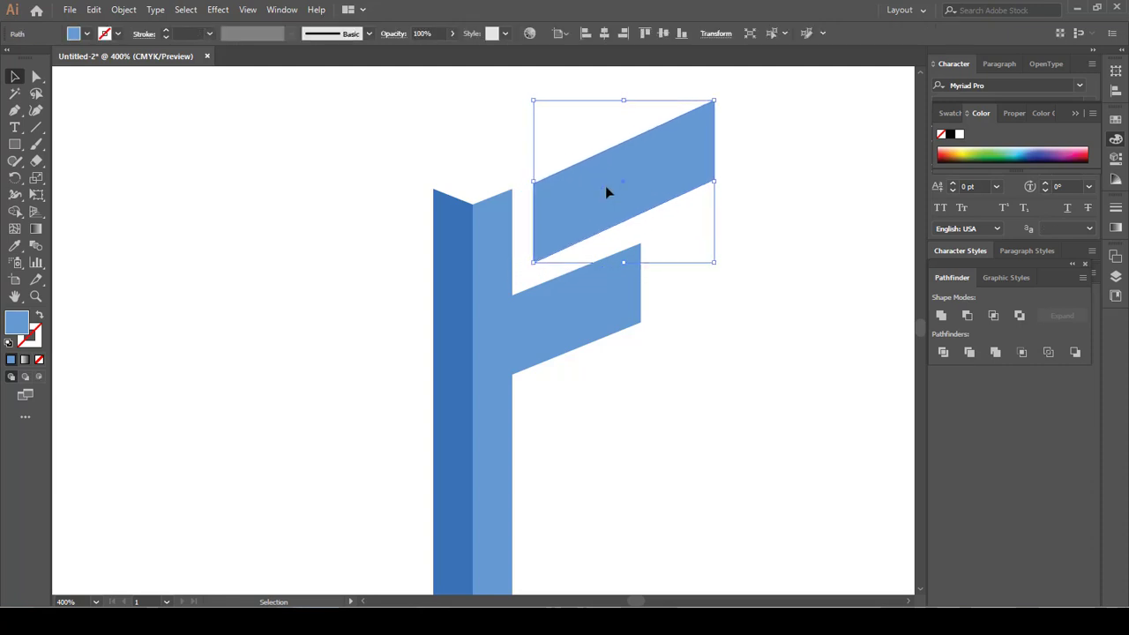
{"action": "key", "text": "Right"}
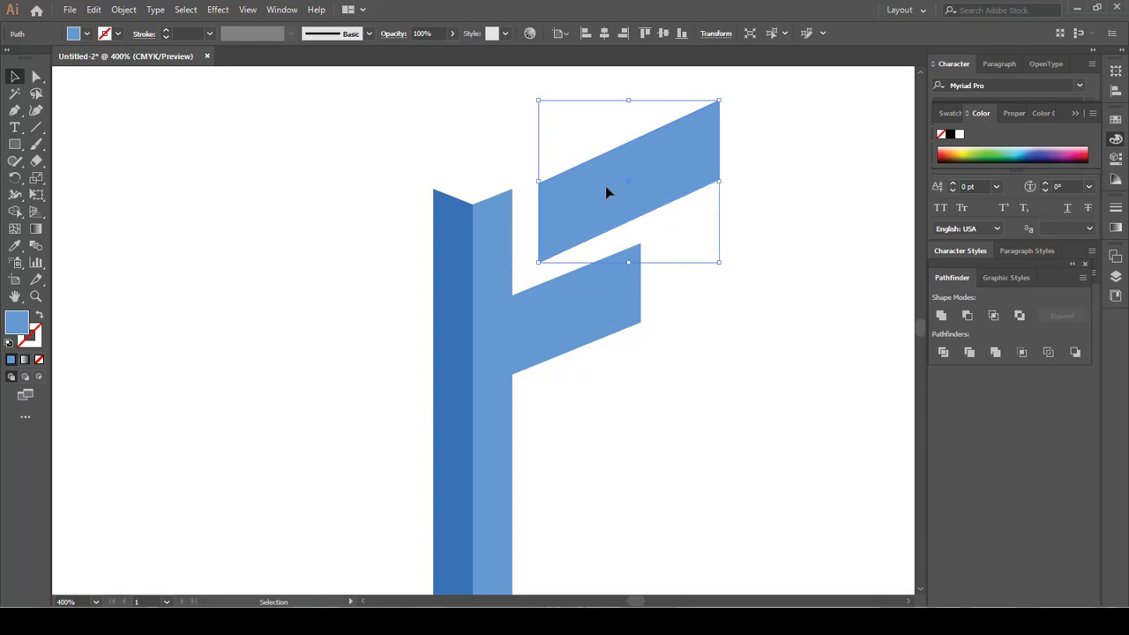
{"action": "key", "text": "Left"}
Step: Set the keyboard increment to 0.1 mm and fine-tune the upper bar about 0.1 mm outward and 0.2 mm up
{"action": "key", "text": "a"}
{"action": "key", "text": "ctrl+k"}
{"action": "type", "text": "0."}
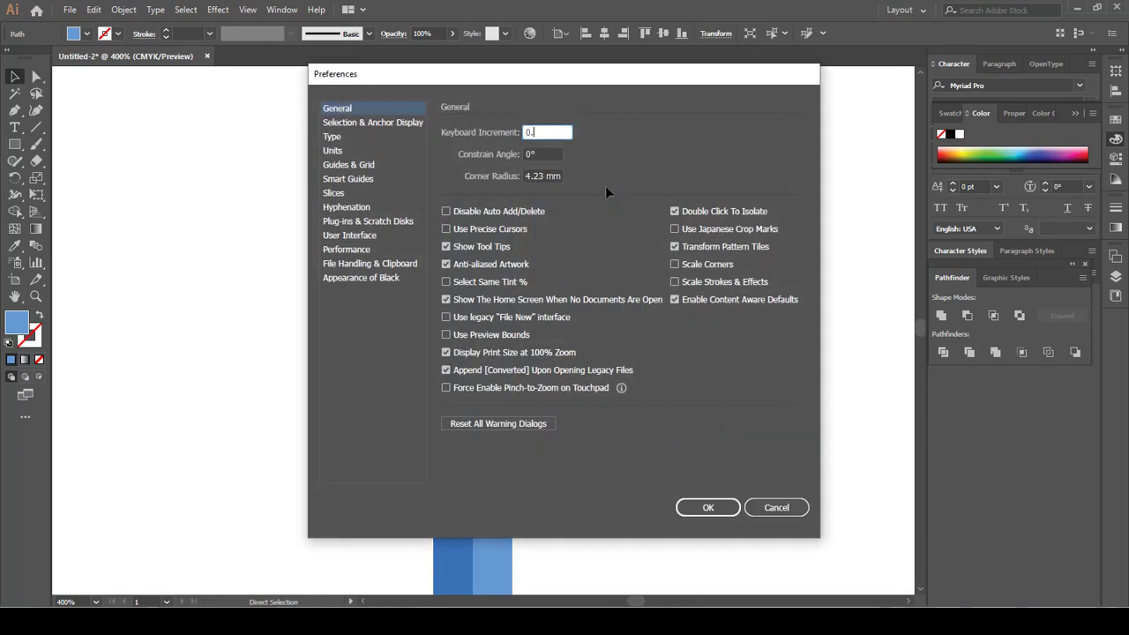
{"action": "type", "text": "1mm"}
{"action": "key", "text": "Return"}
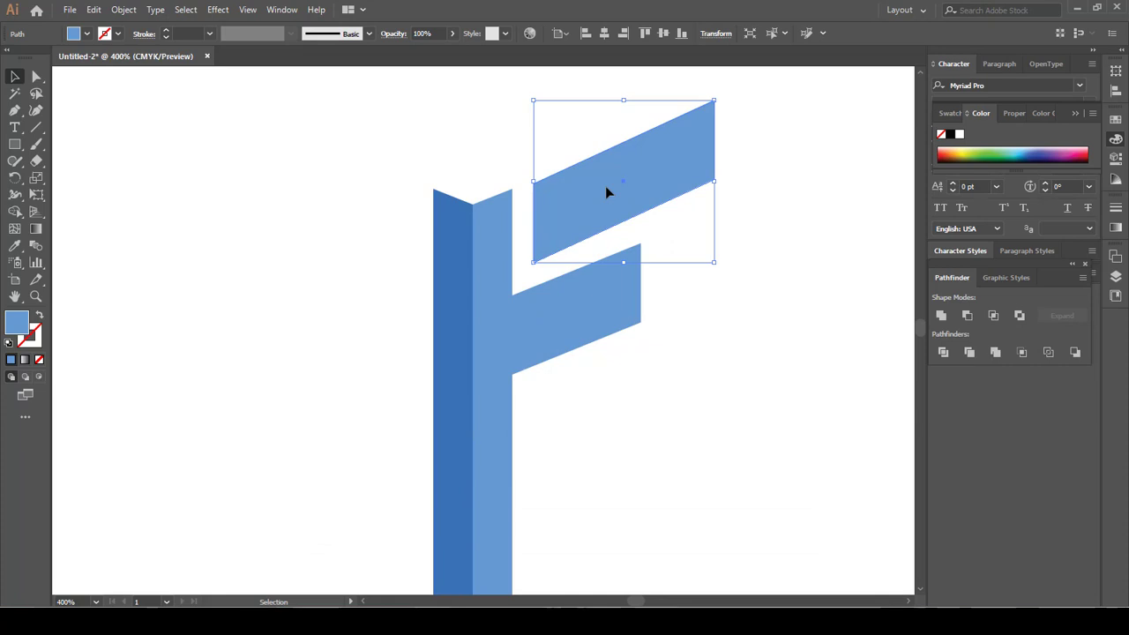
{"action": "key", "text": "Right"}
{"action": "key", "text": "Right"}
{"action": "key", "text": "Up"}
{"action": "key", "text": "Up"}
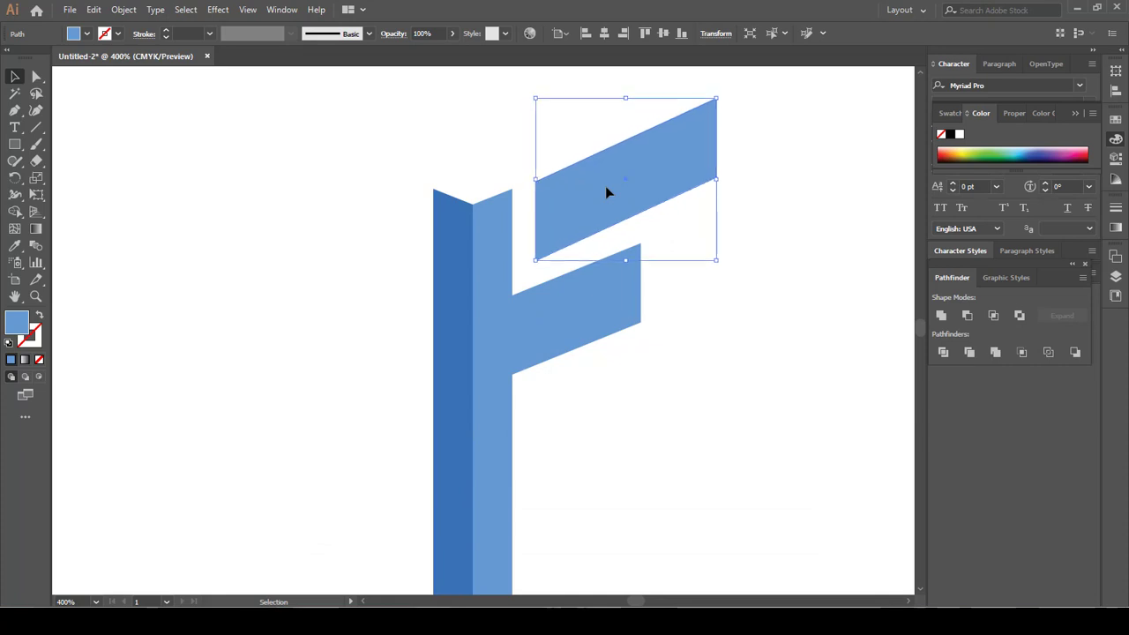
{"action": "key", "text": "Right"}
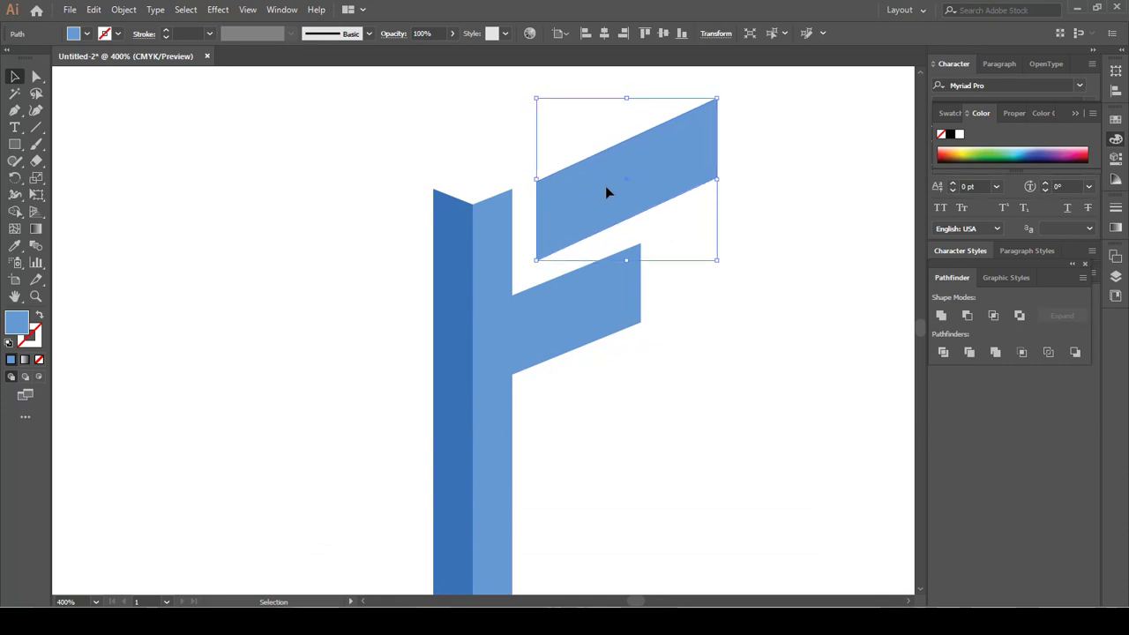
{"action": "key", "text": "Left"}
{"action": "key", "text": "Left"}
{"action": "left_click", "coordinate": [757, 290]}
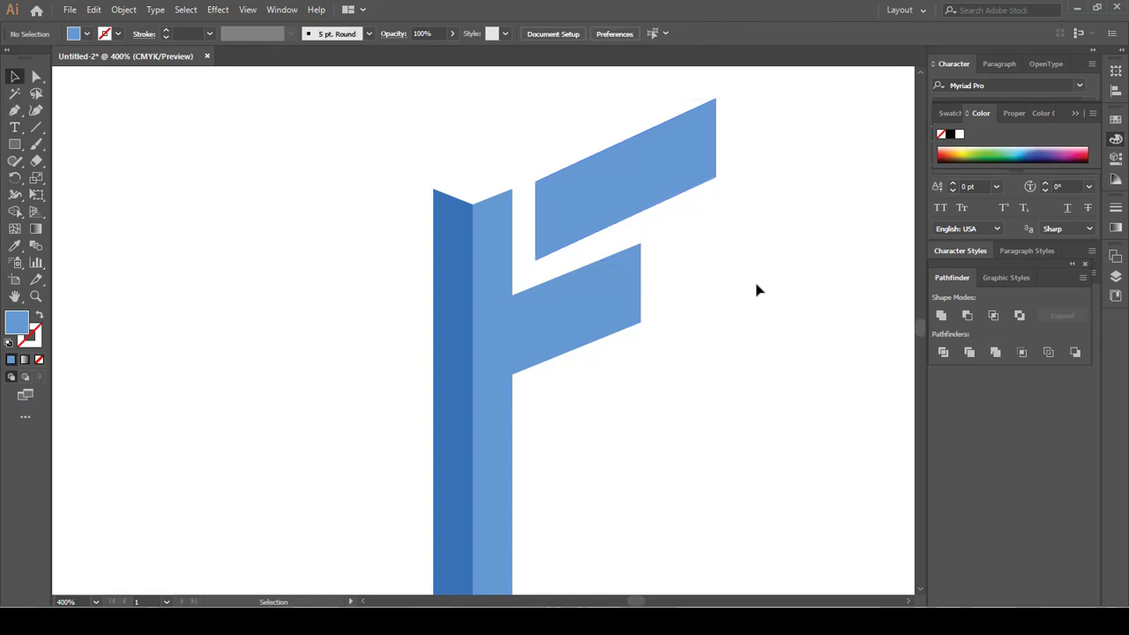
Step: Copy the long upper bar straight down below the short attached bar, leaving a gap similar to the one above
{"action": "left_click_drag", "start_coordinate": [581, 199], "coordinate": [617, 397]}
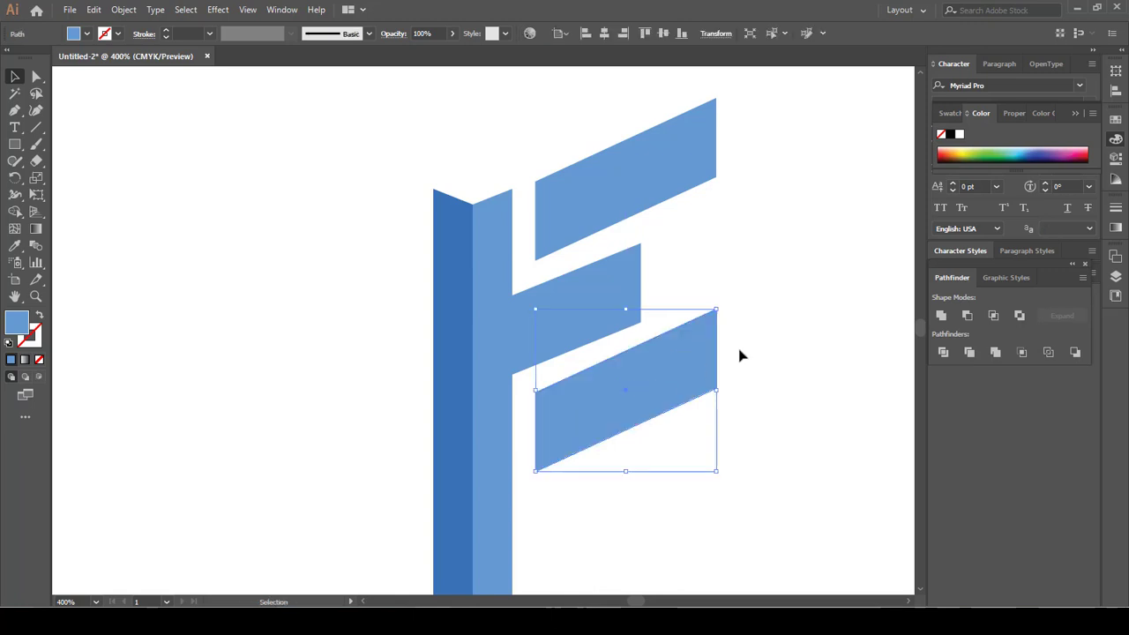
{"action": "key", "text": "Down"}
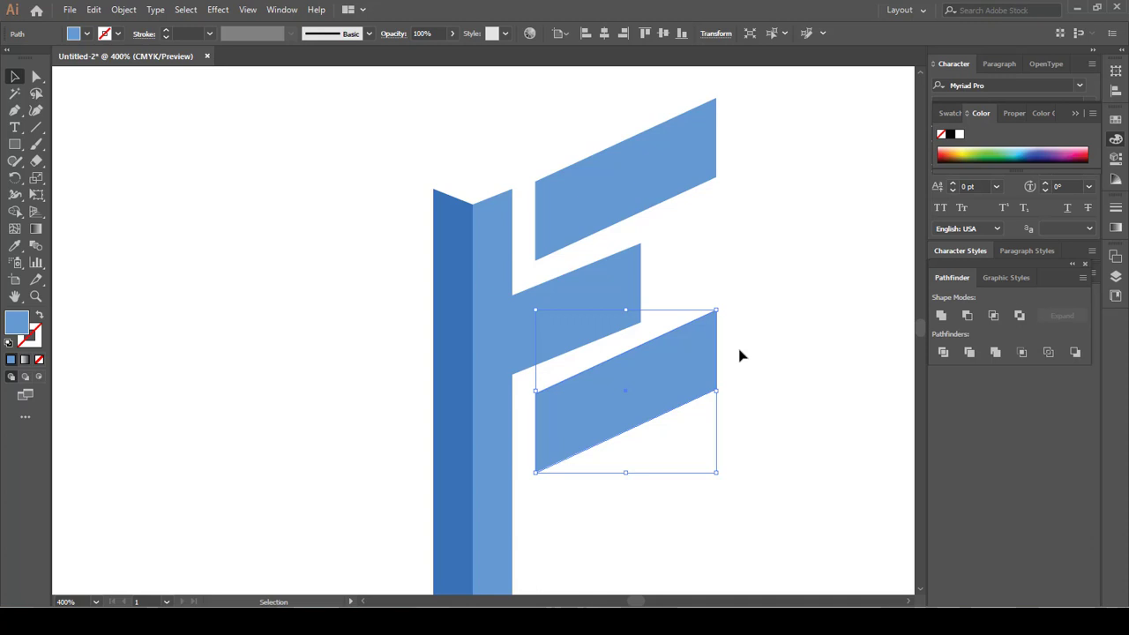
{"action": "key", "text": "Down"}
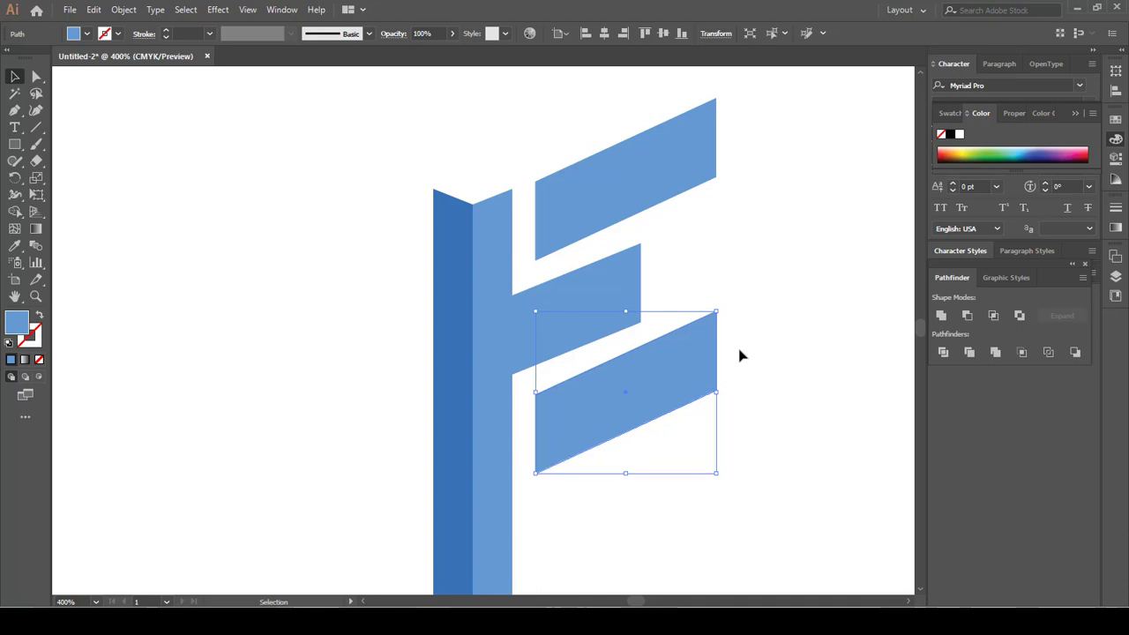
{"action": "left_click", "coordinate": [731, 235]}
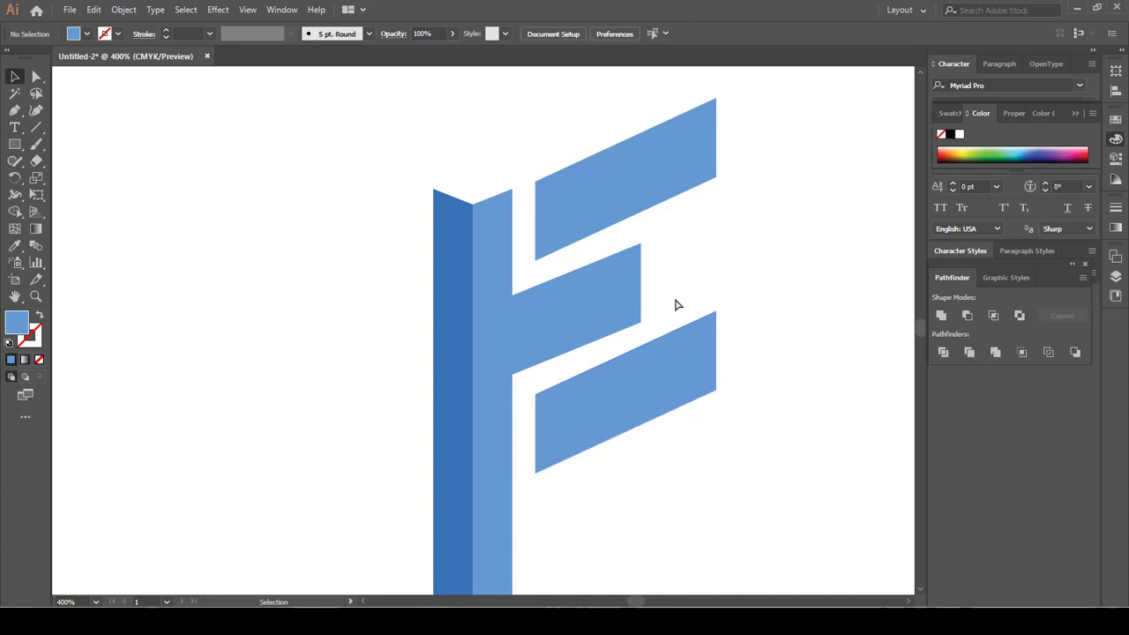
Step: Raise the outer corner points of the short attached bar slightly to steepen its edges and even out the gaps
{"action": "key", "text": "a"}
{"action": "left_click_drag", "start_coordinate": [674, 301], "coordinate": [608, 341]}
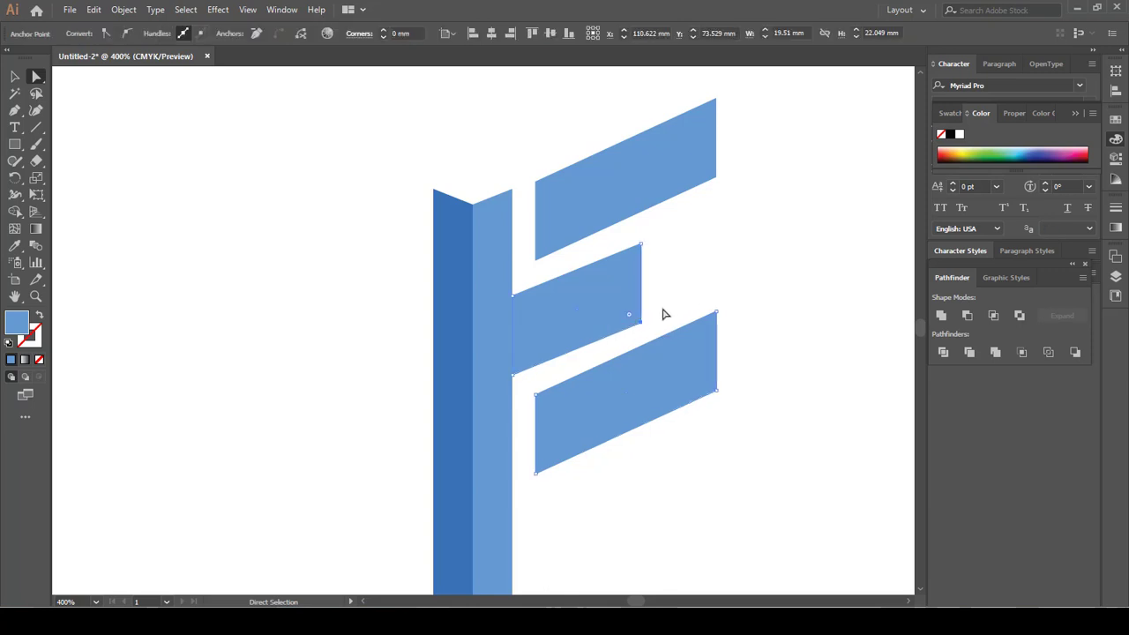
{"action": "key", "text": "Up"}
{"action": "key", "text": "Up"}
{"action": "left_click_drag", "start_coordinate": [662, 296], "coordinate": [629, 332]}
{"action": "key", "text": "Up"}
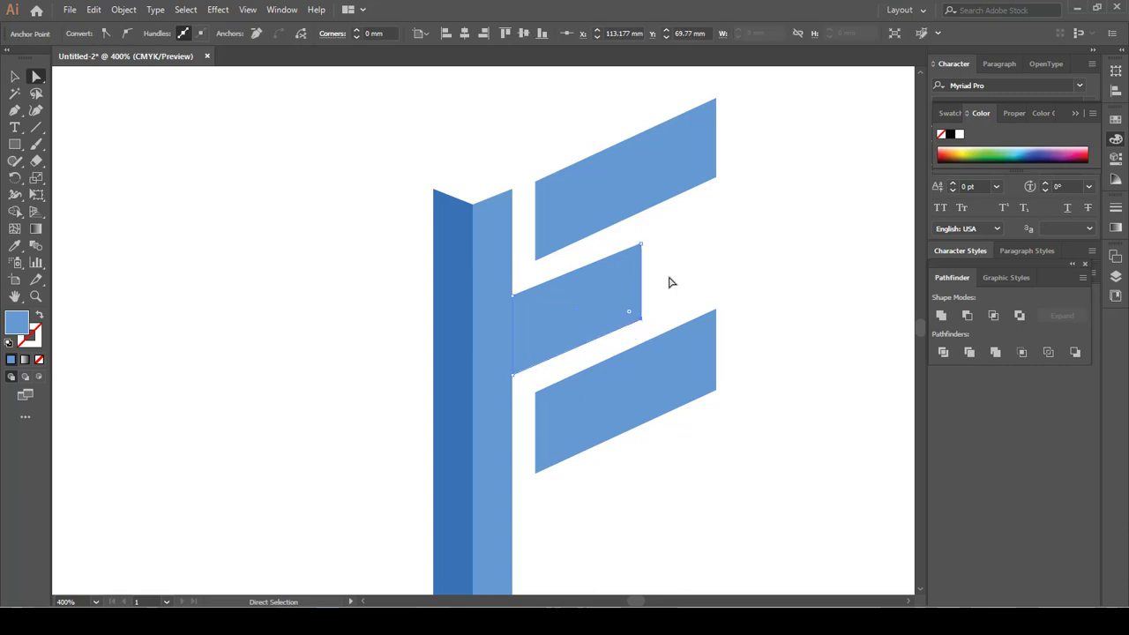
{"action": "key", "text": "Up"}
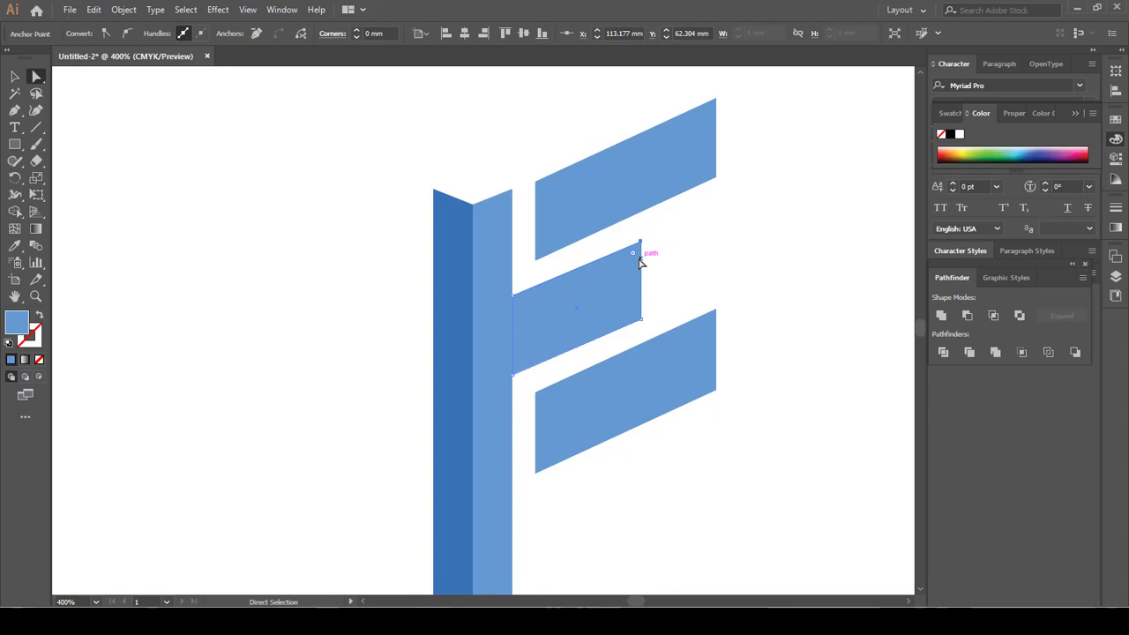
Step: Copy the short attached bar straight down to sit below the lower long bar
{"action": "left_click", "coordinate": [17, 78]}
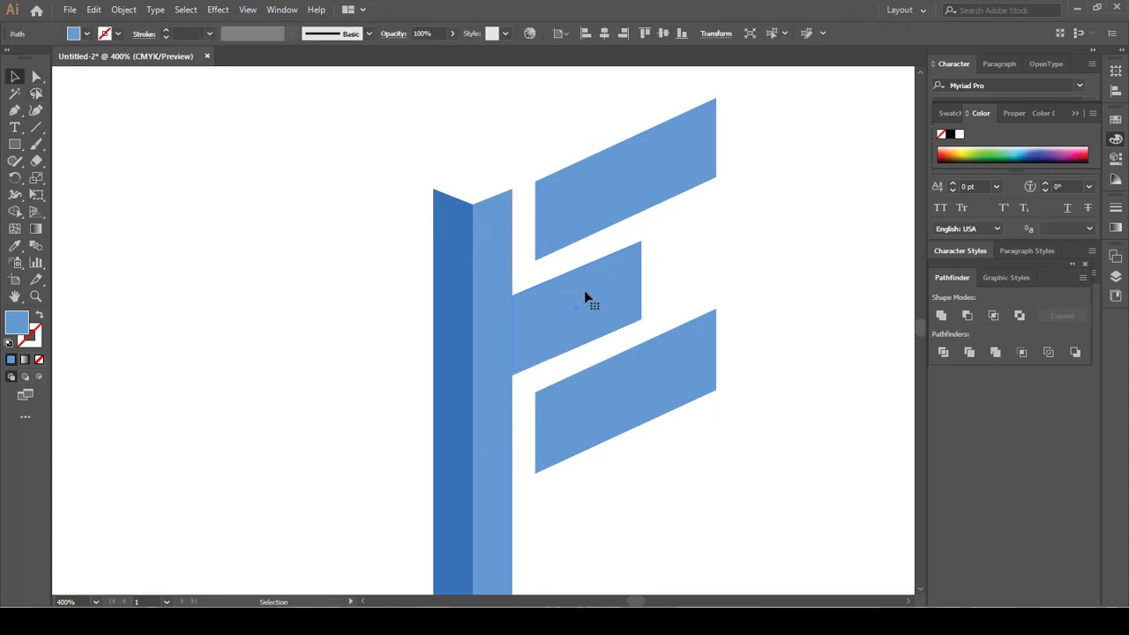
{"action": "left_click_drag", "start_coordinate": [575, 346], "coordinate": [581, 512]}
{"action": "key", "text": "Down"}
{"action": "key", "text": "Down"}
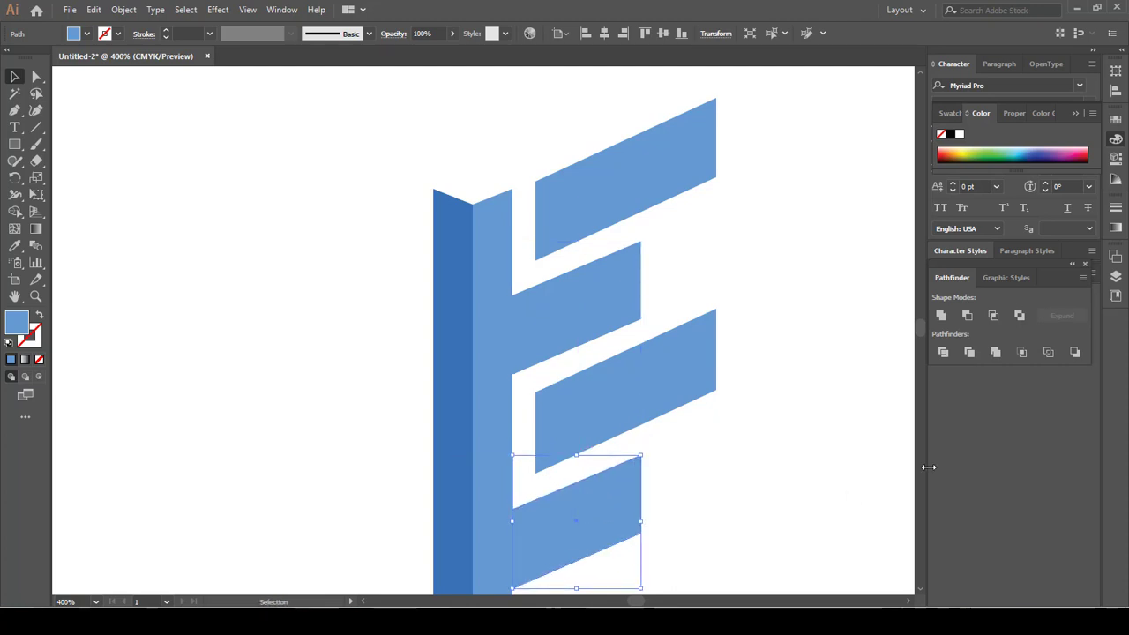
Step: Align the lowest short bar's left edge to the long bar above it and raise it about 0.8 mm
{"action": "left_click", "coordinate": [628, 370], "text": "shift"}
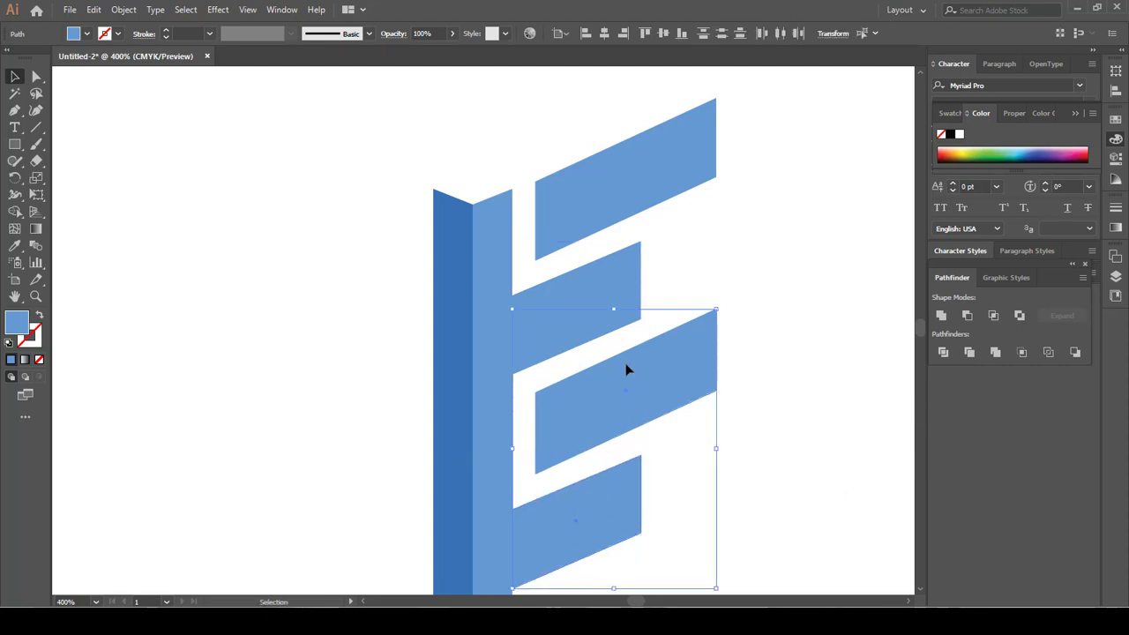
{"action": "left_click", "coordinate": [627, 371]}
{"action": "left_click", "coordinate": [588, 33]}
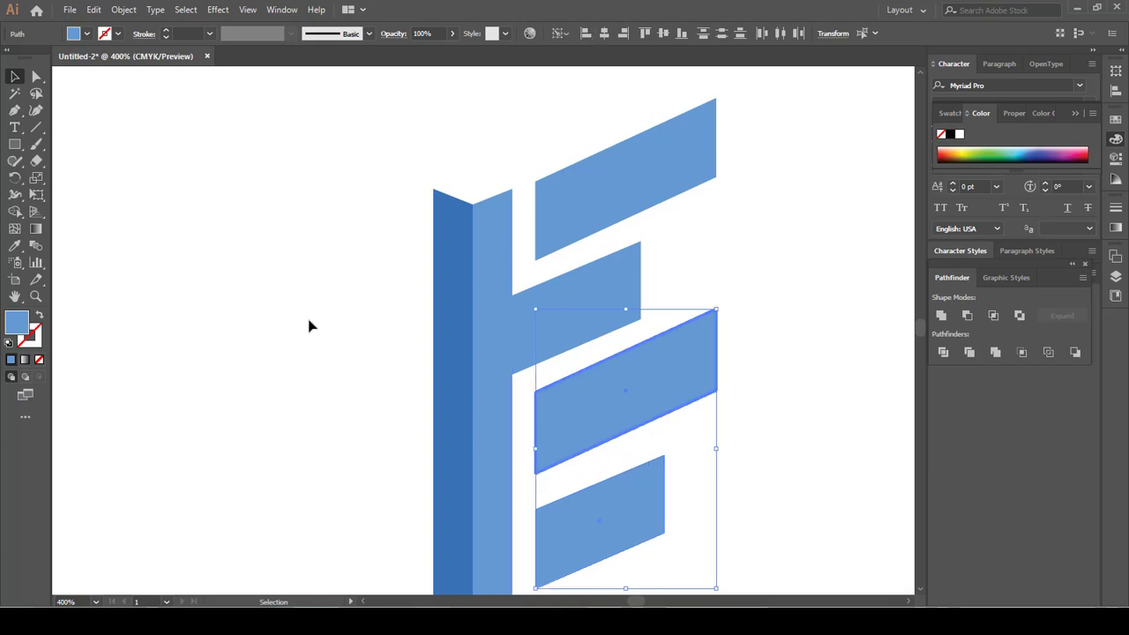
{"action": "left_click", "coordinate": [627, 569]}
{"action": "left_click", "coordinate": [610, 526]}
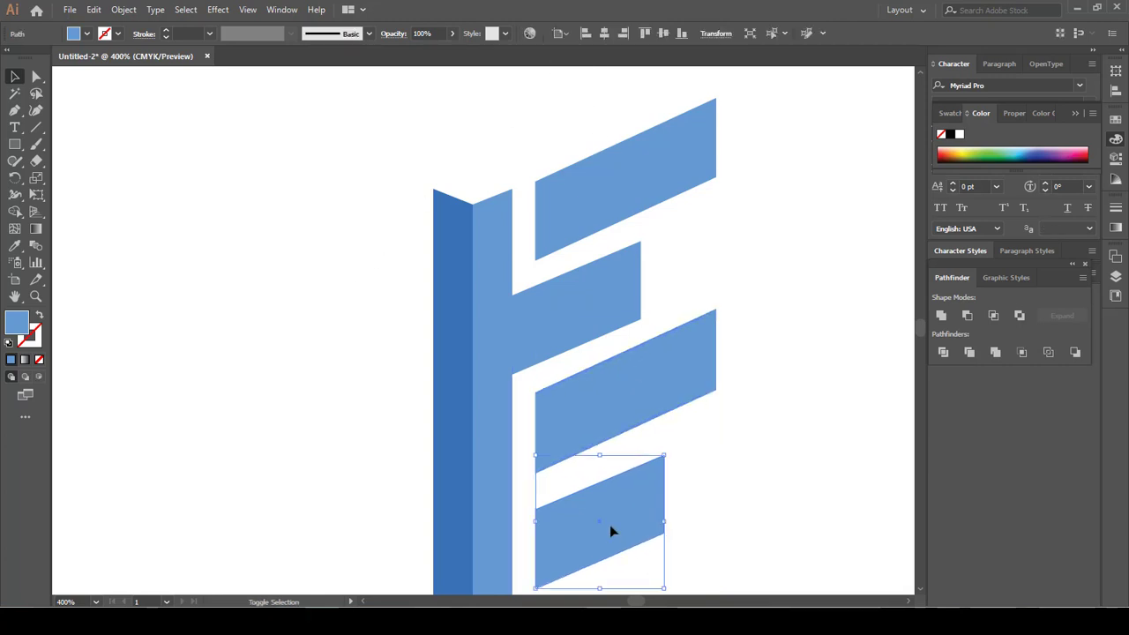
{"action": "key", "text": "Up"}
{"action": "key", "text": "Up"}
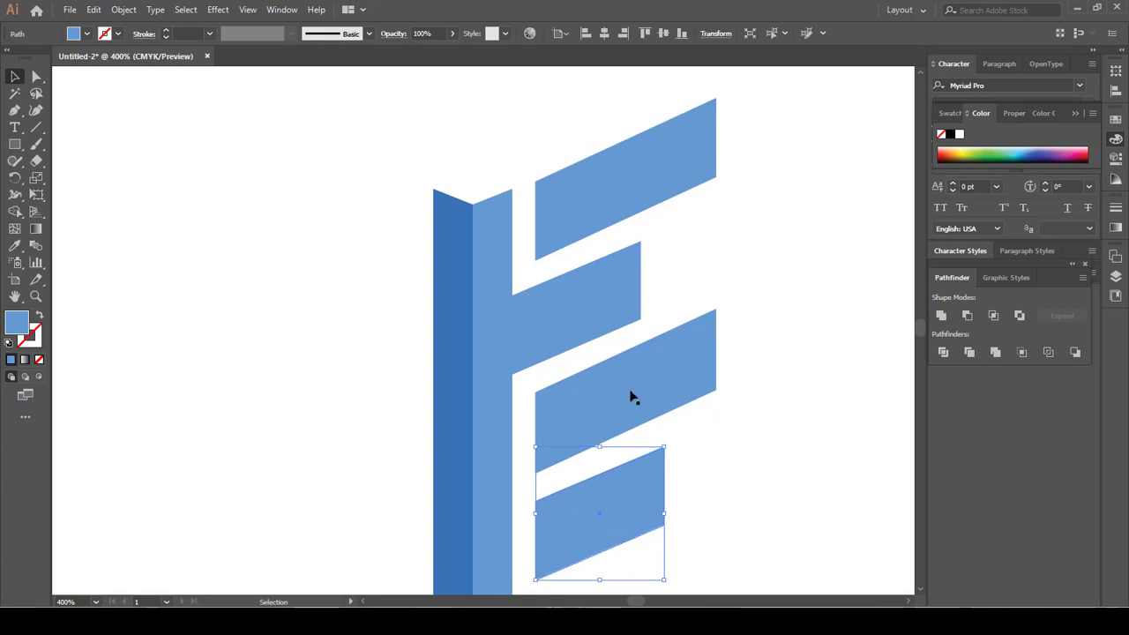
Step: Nudge the lower long bar and the lowest short bar down slightly together
{"action": "left_click", "coordinate": [630, 399]}
{"action": "left_click", "coordinate": [592, 508], "text": "shift"}
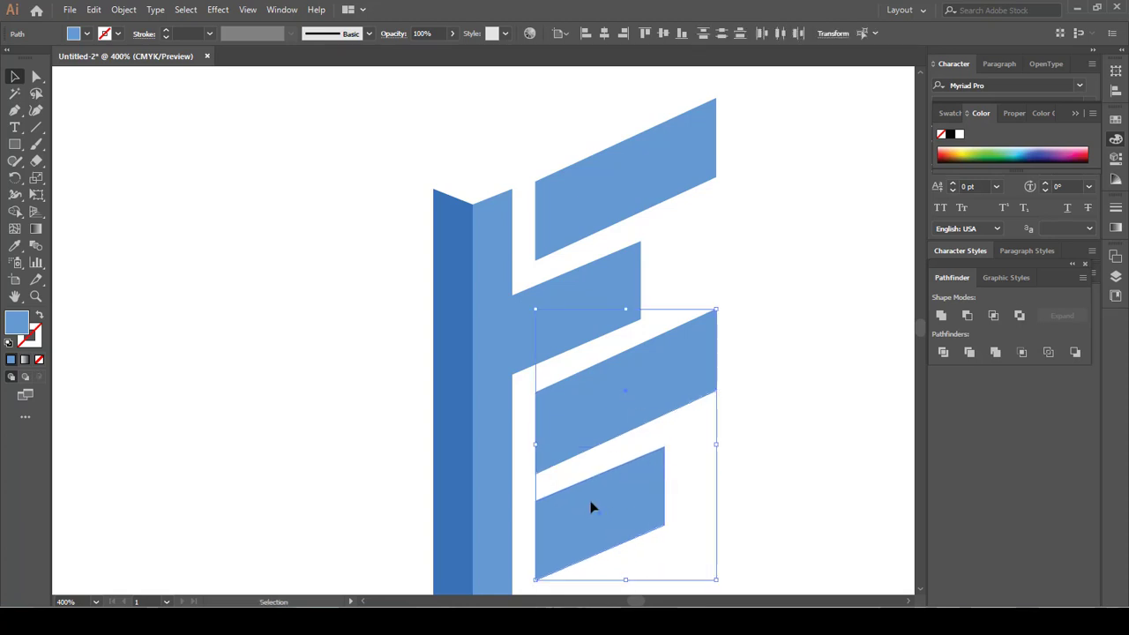
{"action": "key", "text": "Down"}
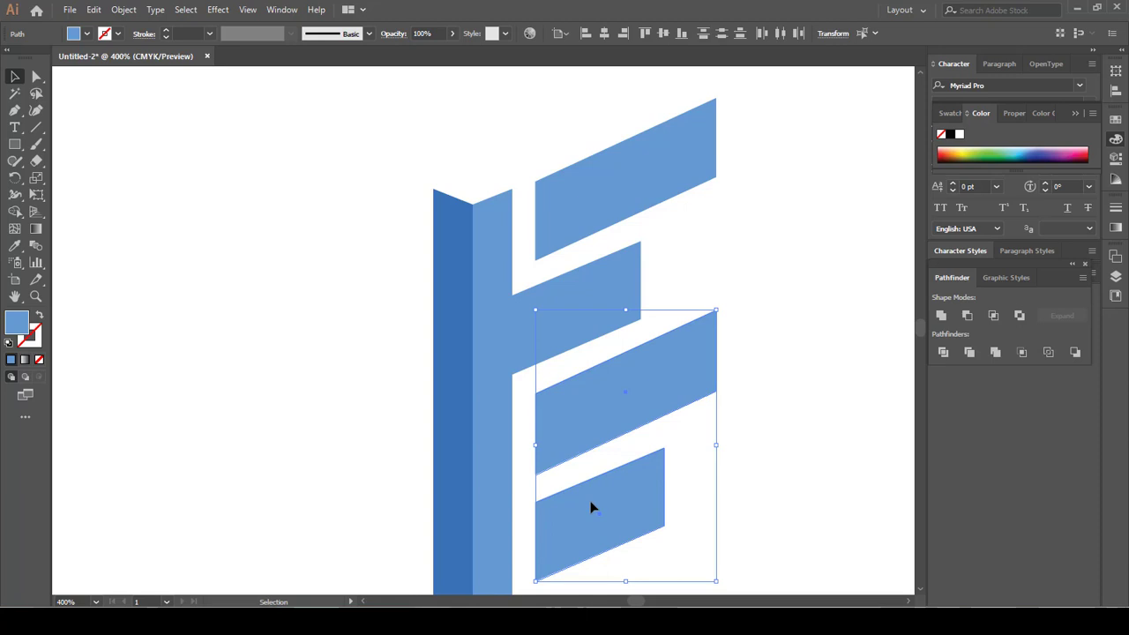
{"action": "left_click", "coordinate": [713, 256]}
Step: Raise the lowest short bar's upper outer corner and the attached short bar's lower outer corner slightly to even out the gaps
{"action": "key", "text": "a"}
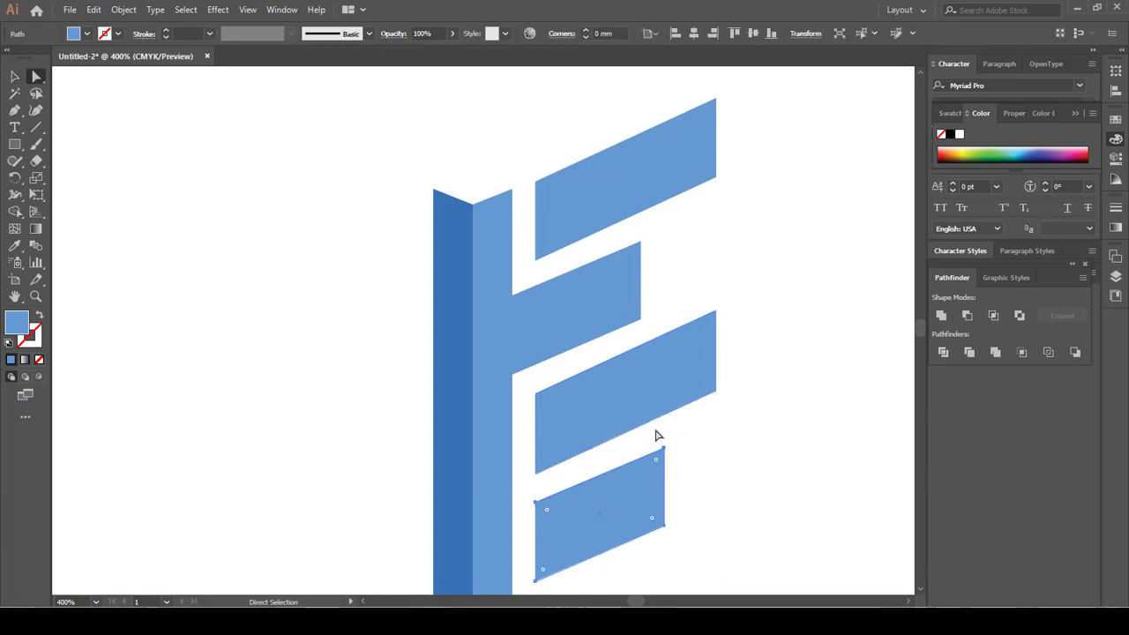
{"action": "left_click_drag", "start_coordinate": [660, 436], "coordinate": [683, 462]}
{"action": "key", "text": "Up"}
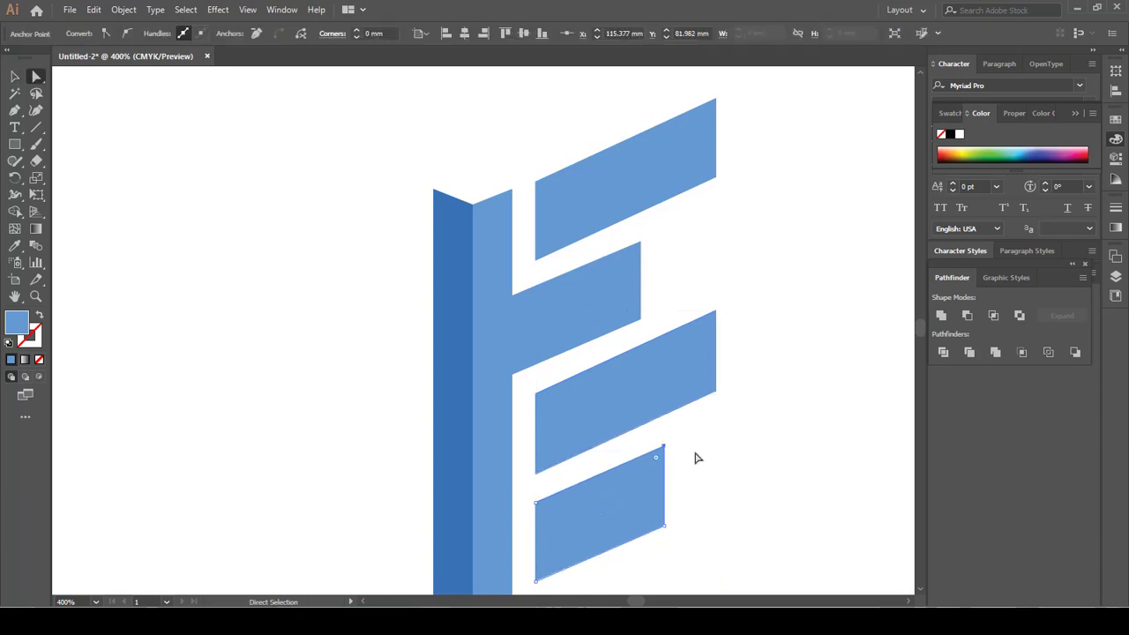
{"action": "left_click_drag", "start_coordinate": [660, 300], "coordinate": [626, 326]}
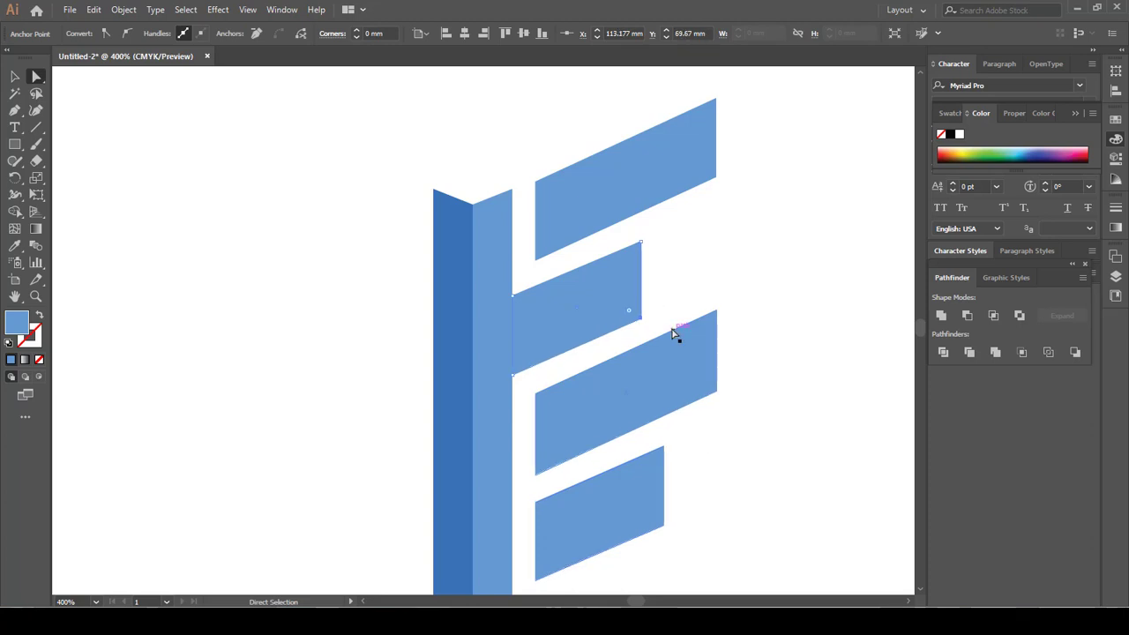
{"action": "key", "text": "v"}
{"action": "left_click", "coordinate": [801, 380]}
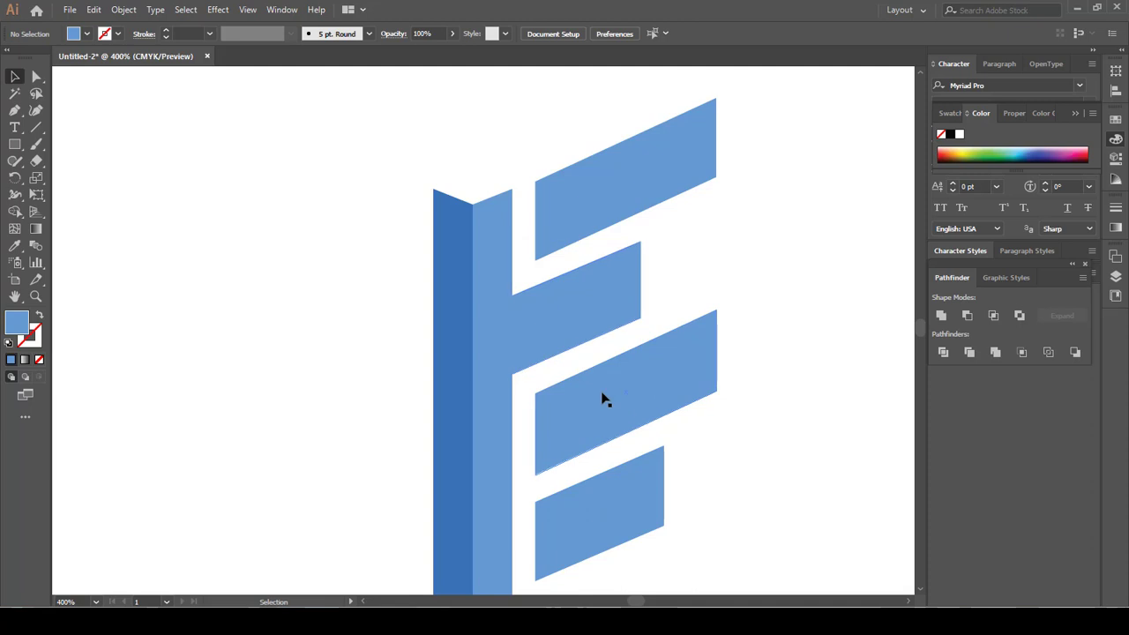
Step: Copy the lower long bar to the outer end of the attached short bar, nudging it so the surrounding gaps match
{"action": "left_click", "coordinate": [567, 415]}
{"action": "left_click_drag", "start_coordinate": [560, 418], "coordinate": [695, 251]}
{"action": "key", "text": "Up"}
{"action": "key", "text": "Up"}
{"action": "key", "text": "Up"}
{"action": "key", "text": "Up"}
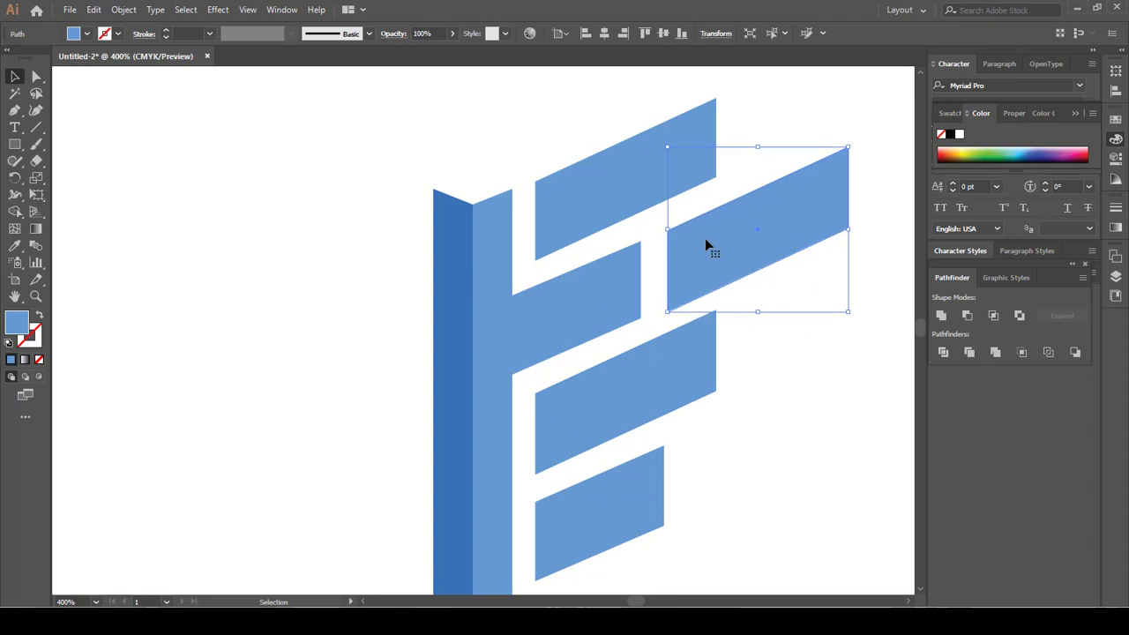
{"action": "key", "text": "Left"}
{"action": "key", "text": "Left"}
{"action": "key", "text": "Left"}
{"action": "key", "text": "Left"}
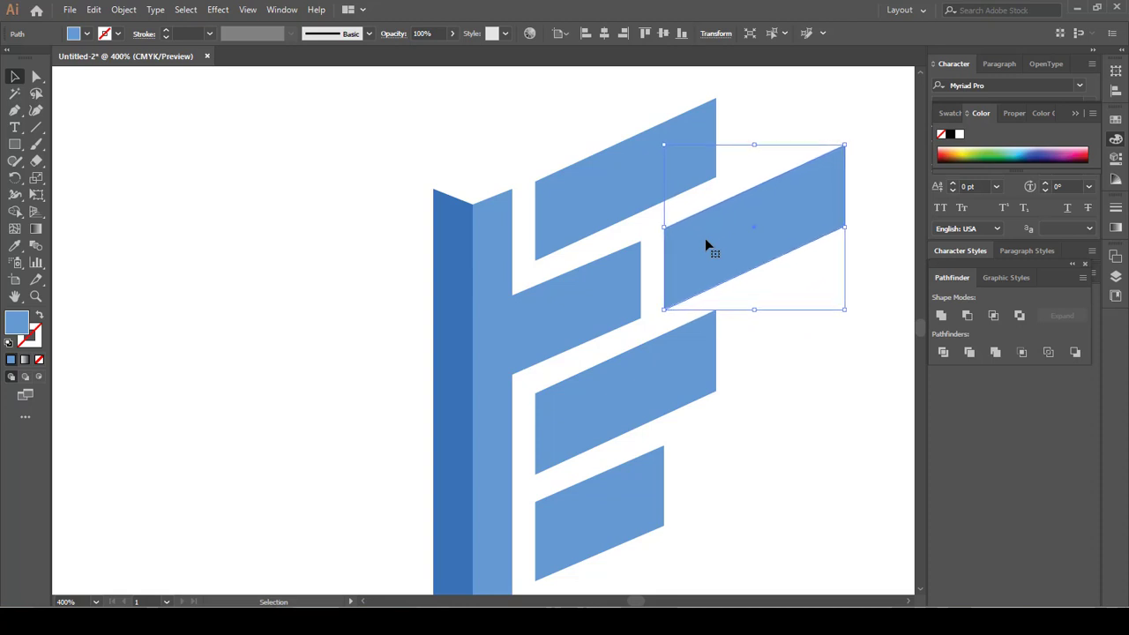
{"action": "key", "text": "Down"}
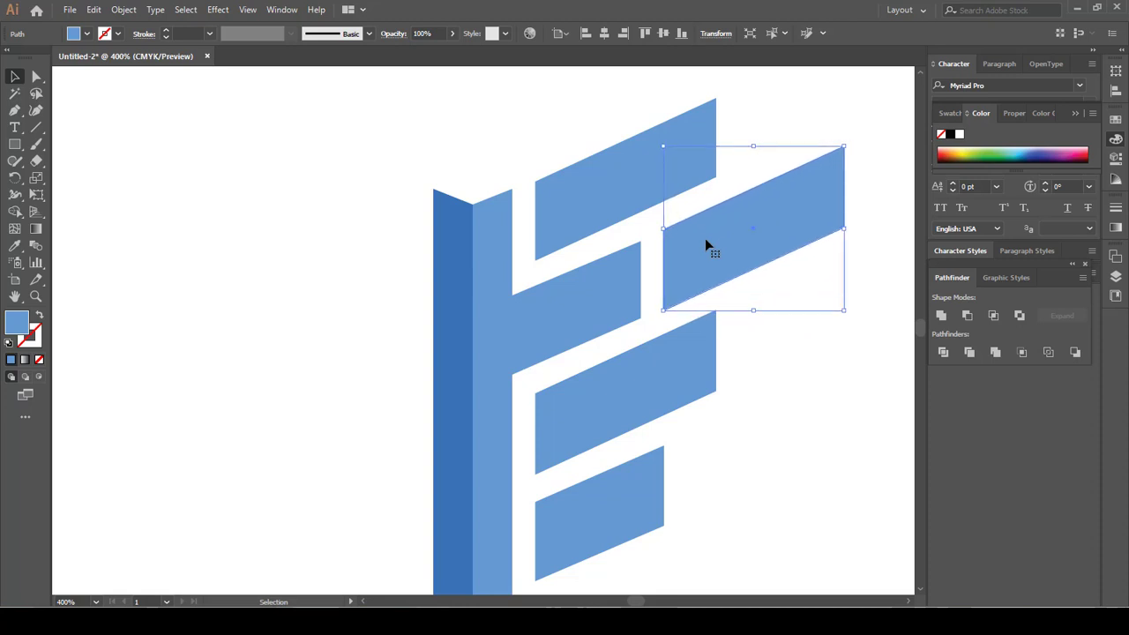
{"action": "left_click", "coordinate": [800, 382]}
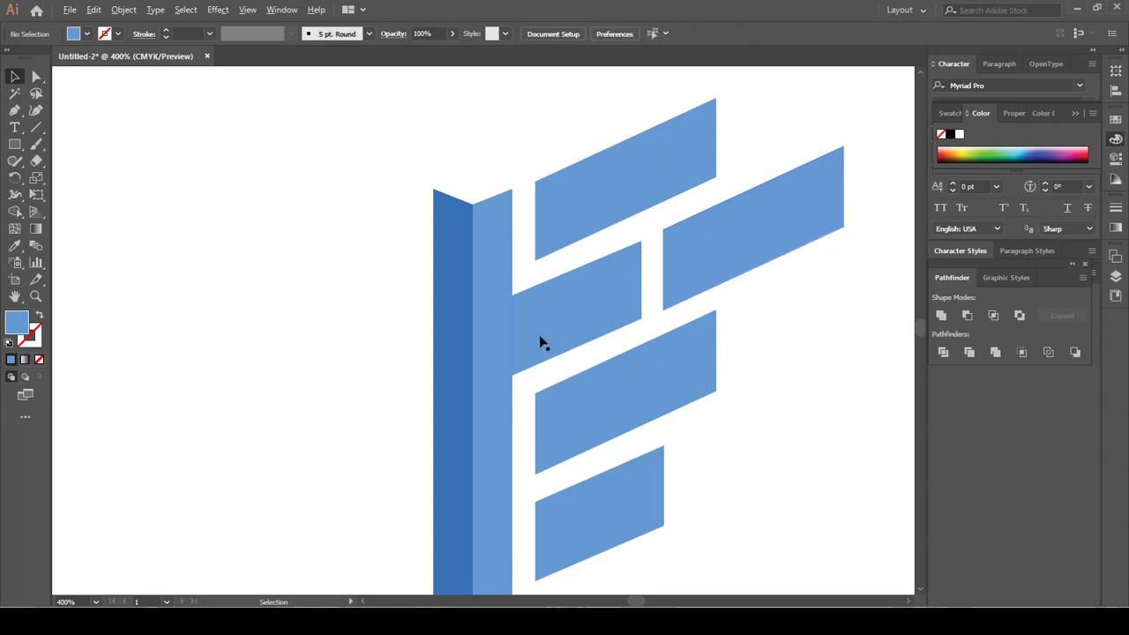
Step: Copy the new outer bar up beside the top long bar and nudge it inward and slightly down to even the gaps
{"action": "scroll", "coordinate": [541, 343], "scroll_direction": "down", "scroll_amount": 1}
{"action": "left_click_drag", "start_coordinate": [662, 288], "coordinate": [723, 175]}
{"action": "scroll", "coordinate": [722, 155], "scroll_direction": "up", "scroll_amount": 2}
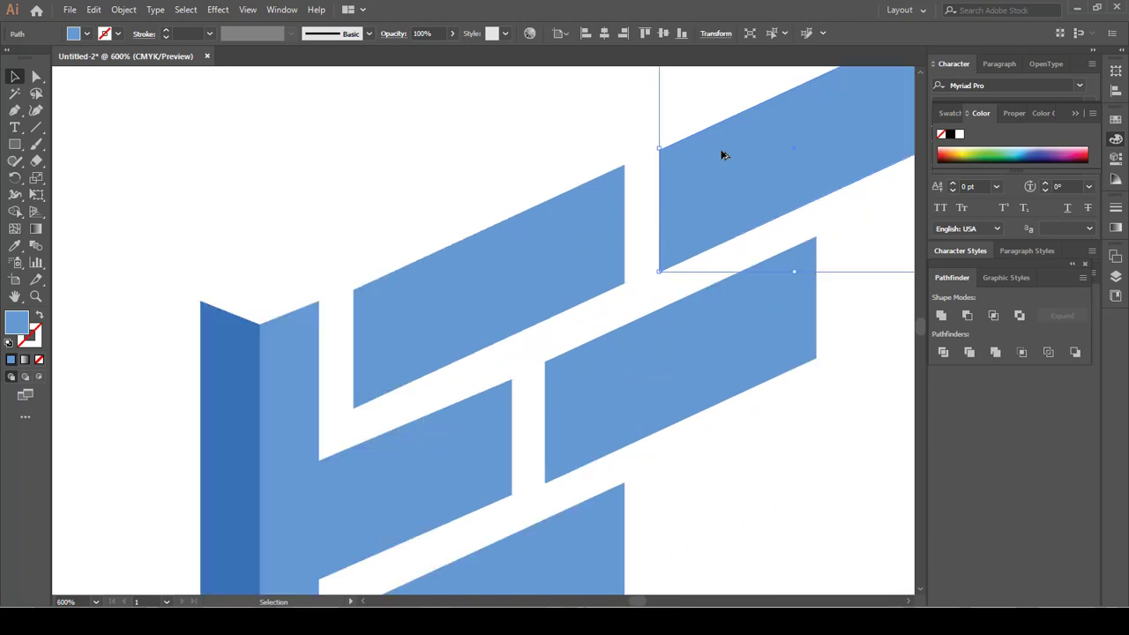
{"action": "scroll", "coordinate": [578, 229], "scroll_direction": "down", "scroll_amount": 1}
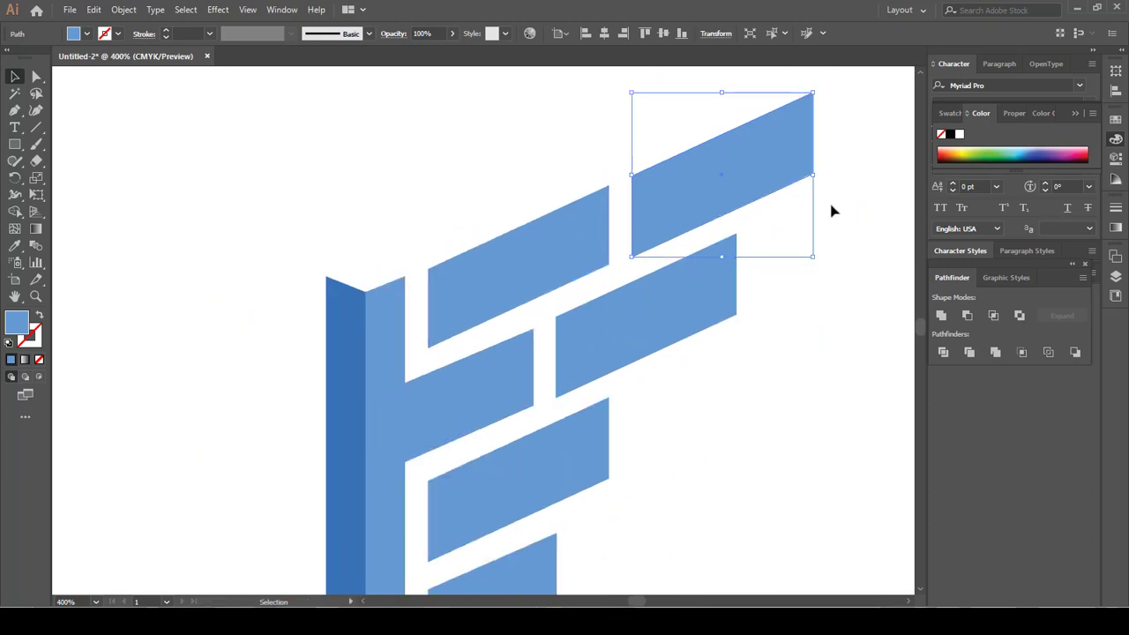
{"action": "key", "text": "Left"}
{"action": "key", "text": "Left"}
{"action": "key", "text": "Left"}
{"action": "key", "text": "Left"}
{"action": "key", "text": "Down"}
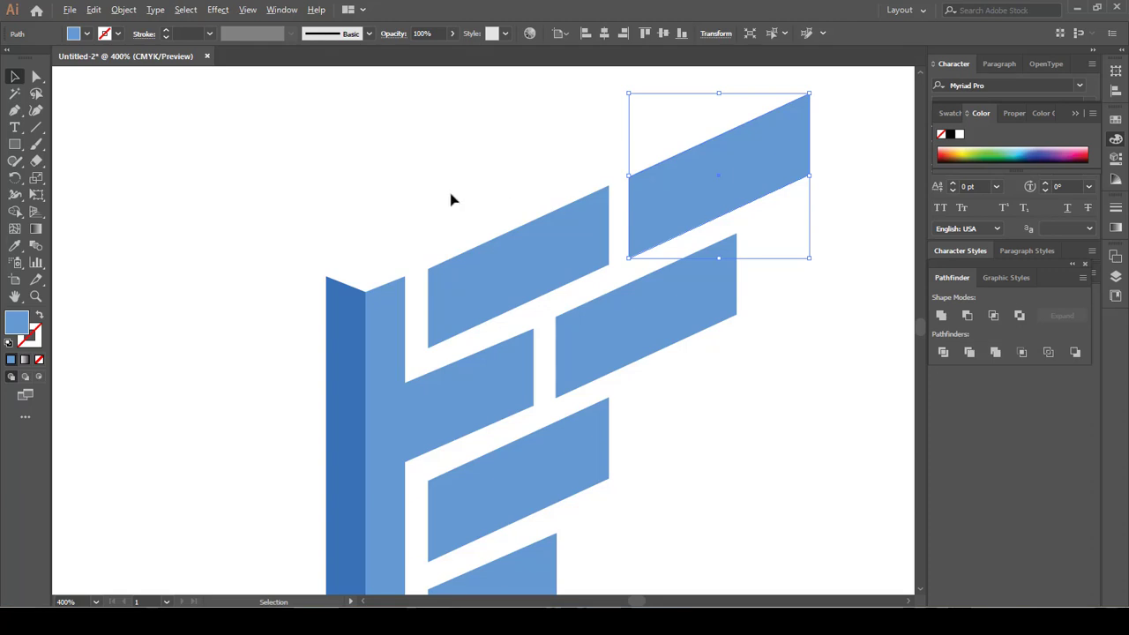
{"action": "scroll", "coordinate": [432, 216], "scroll_direction": "down", "scroll_amount": 3}
{"action": "left_click", "coordinate": [650, 363]}
Step: Copy the second-row outer bar down beside the lower long bar and fine-tune its position to match the other gaps
{"action": "scroll", "coordinate": [542, 271], "scroll_direction": "up", "scroll_amount": 2}
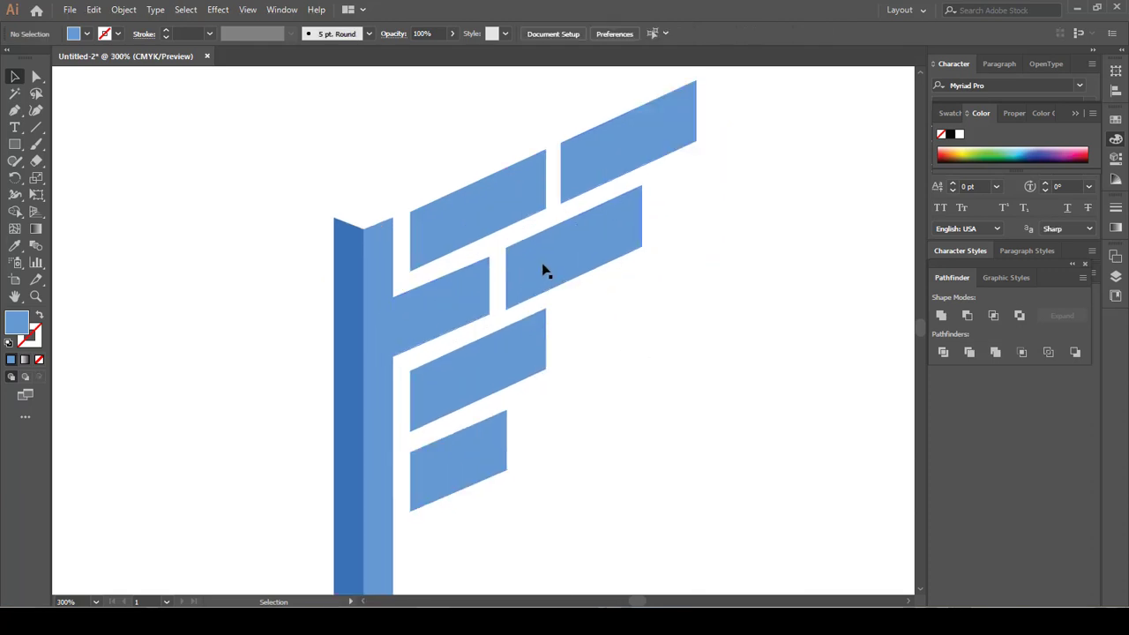
{"action": "left_click_drag", "start_coordinate": [543, 271], "coordinate": [597, 320]}
{"action": "scroll", "coordinate": [535, 306], "scroll_direction": "up", "scroll_amount": 1}
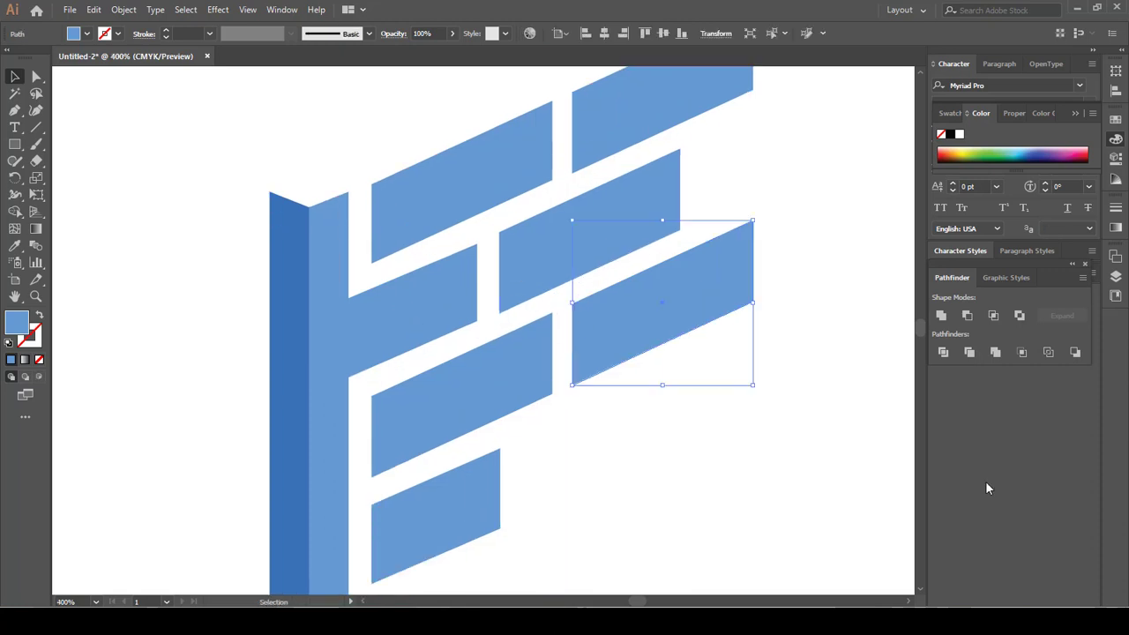
{"action": "key", "text": "Left"}
{"action": "key", "text": "Right"}
{"action": "key", "text": "Down"}
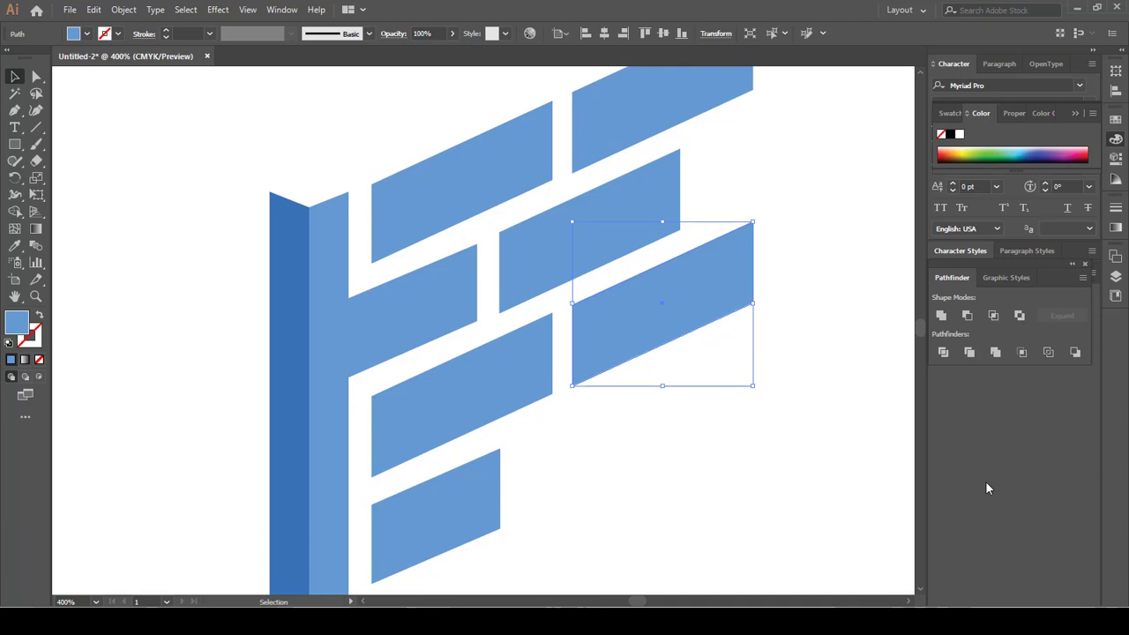
{"action": "key", "text": "Down"}
{"action": "key", "text": "Right"}
{"action": "key", "text": "Right"}
{"action": "key", "text": "Up"}
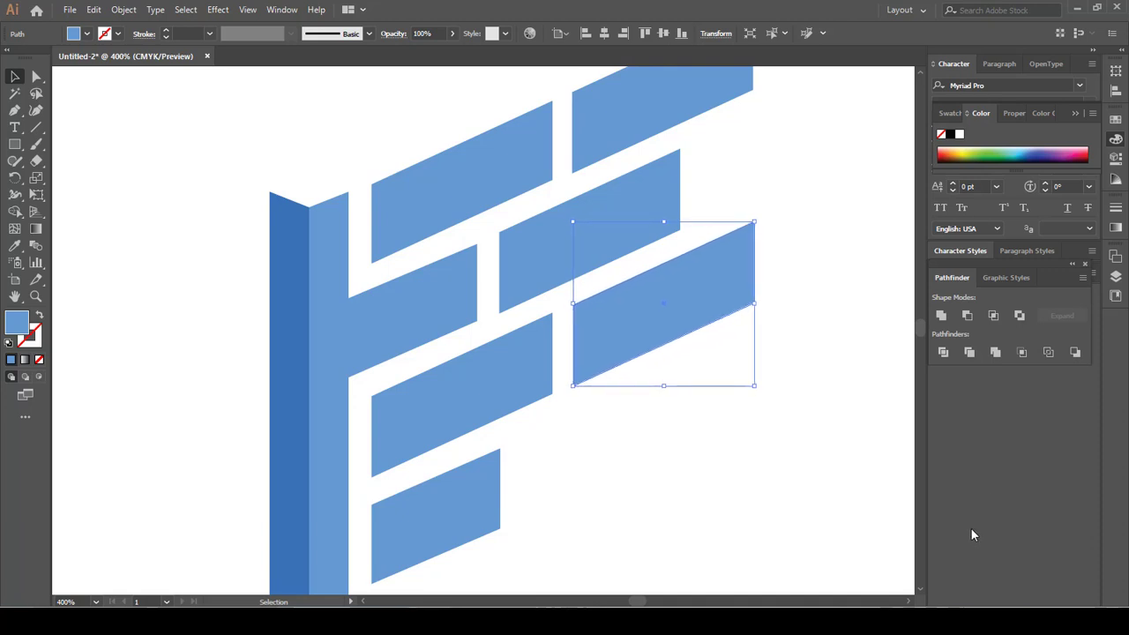
Step: Copy the third-row outer bar down beside the lowest short bar and nudge it to even the gaps
{"action": "left_click_drag", "start_coordinate": [661, 344], "coordinate": [603, 461]}
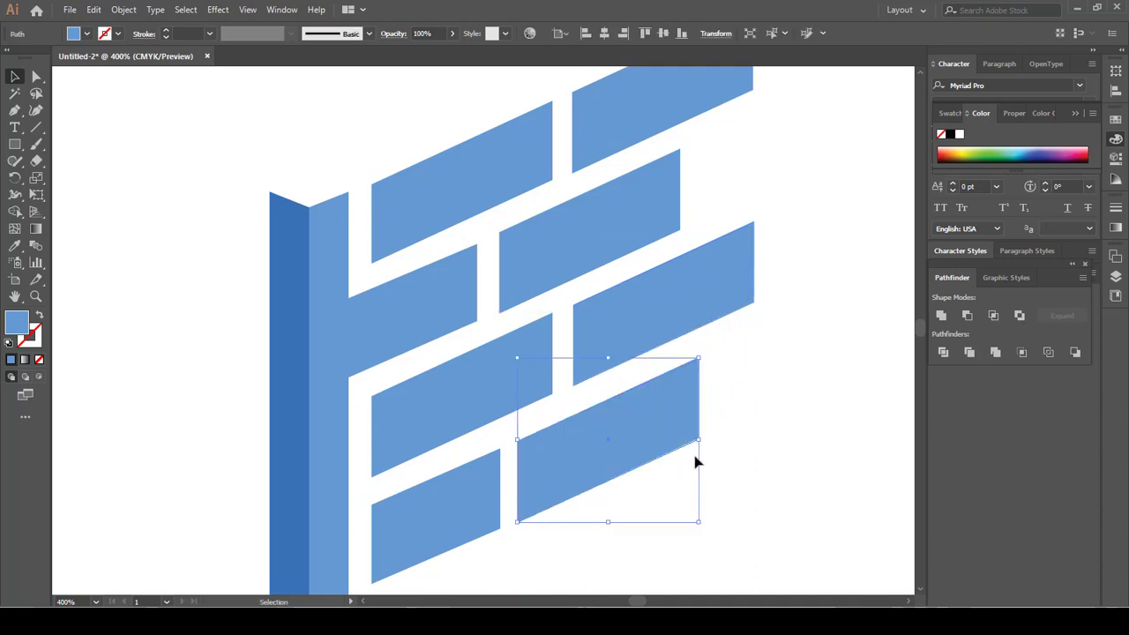
{"action": "key", "text": "Left"}
{"action": "key", "text": "Right"}
{"action": "key", "text": "Right"}
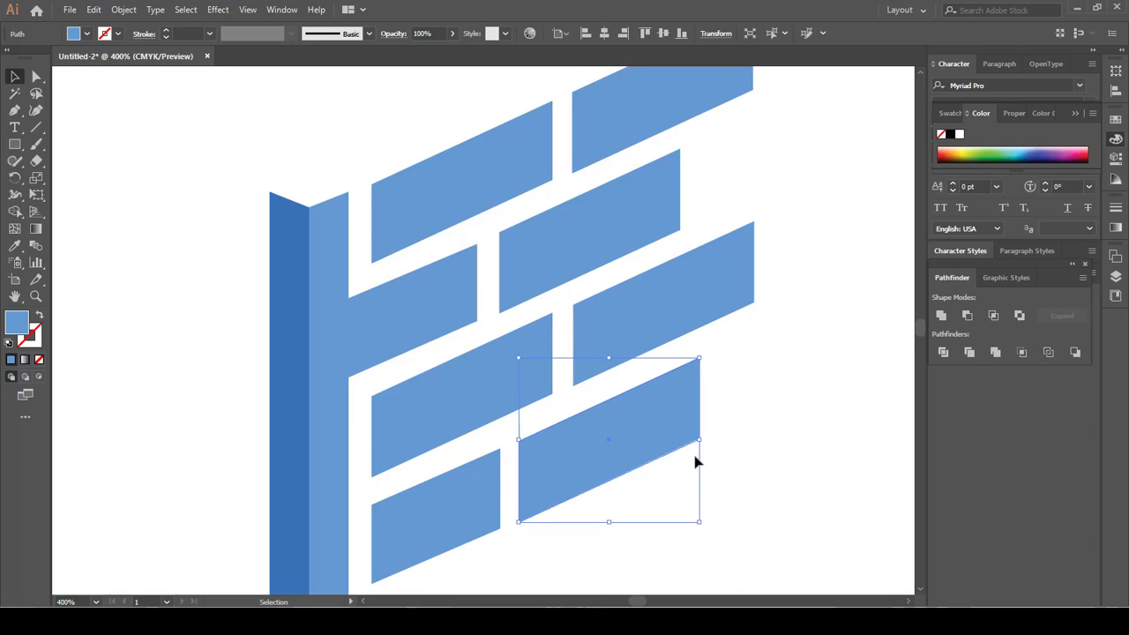
{"action": "scroll", "coordinate": [582, 321], "scroll_direction": "down", "scroll_amount": 2}
{"action": "left_click", "coordinate": [733, 325]}
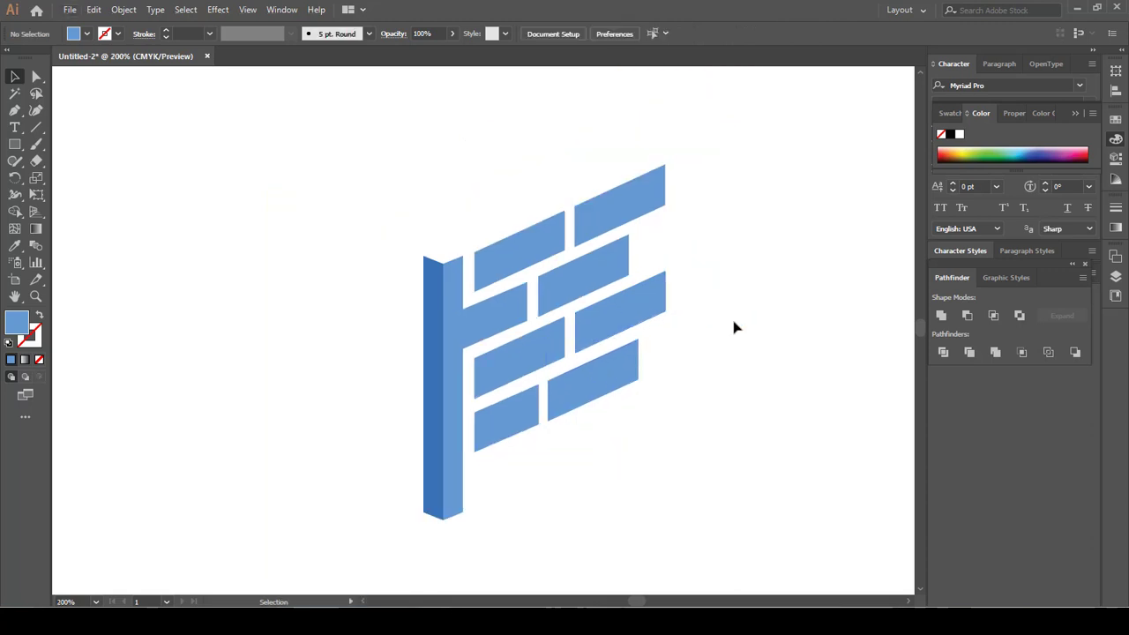
{"action": "left_click", "coordinate": [610, 389]}
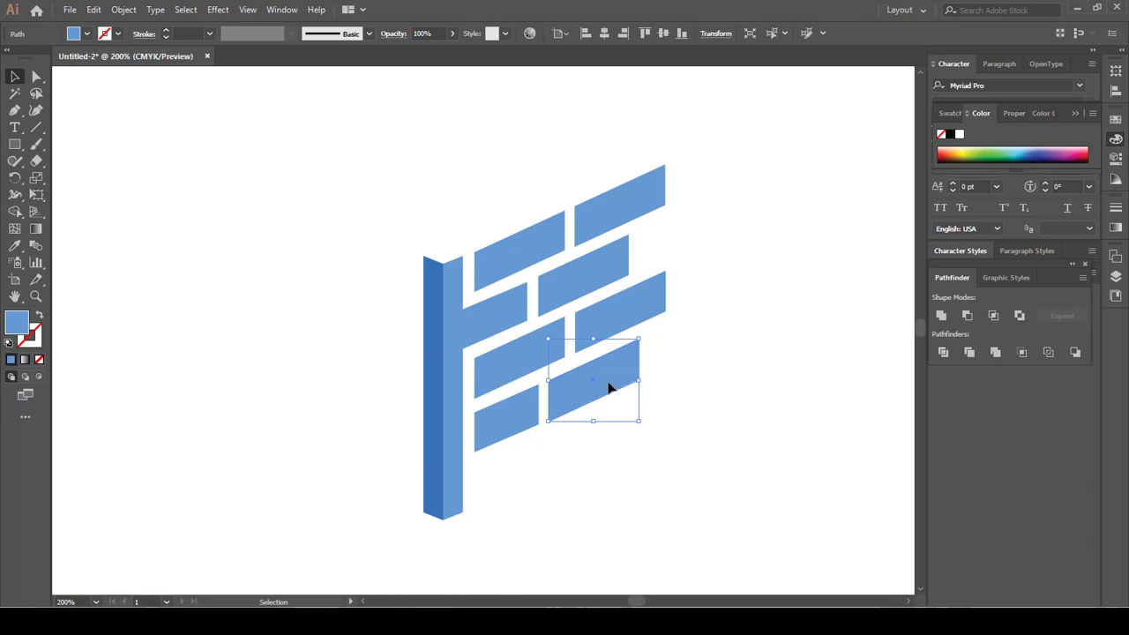
{"action": "key", "text": "Up"}
Step: Recolor the seven detached bars with the light gray sample beside the artboard, leaving the column and attached bar blue
{"action": "left_click", "coordinate": [594, 393], "text": "shift"}
{"action": "left_click", "coordinate": [537, 255], "text": "shift"}
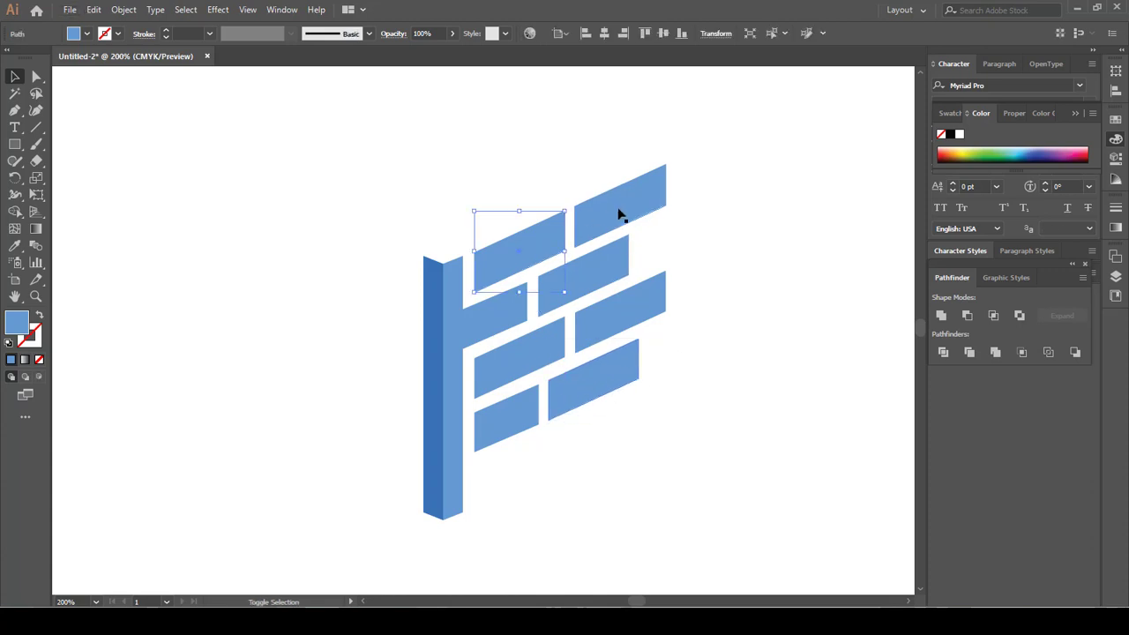
{"action": "left_click", "coordinate": [619, 214], "text": "shift"}
{"action": "left_click", "coordinate": [600, 271], "text": "shift"}
{"action": "left_click", "coordinate": [596, 339], "text": "shift"}
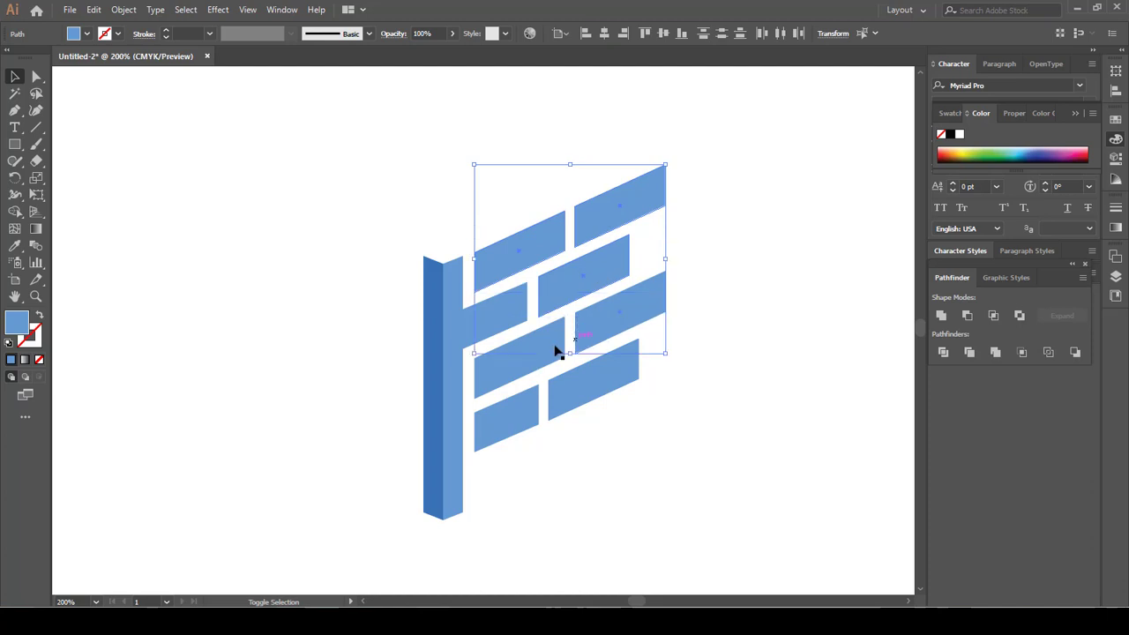
{"action": "left_click", "coordinate": [530, 361], "text": "shift"}
{"action": "left_click", "coordinate": [503, 430], "text": "shift"}
{"action": "left_click", "coordinate": [574, 406], "text": "shift"}
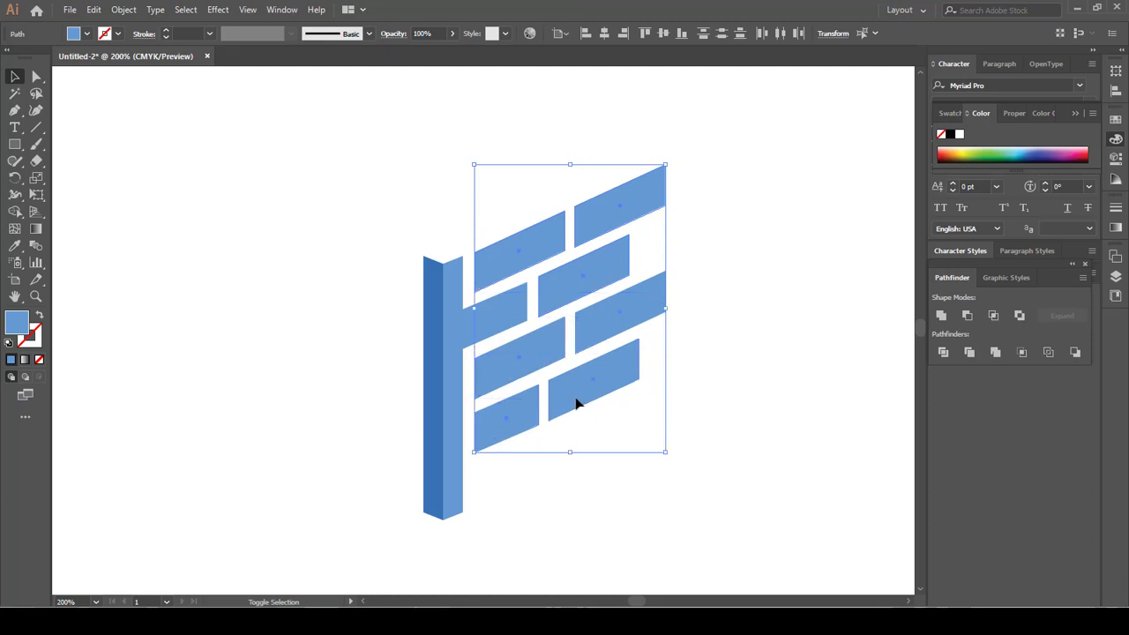
{"action": "key", "text": "ctrl+minus"}
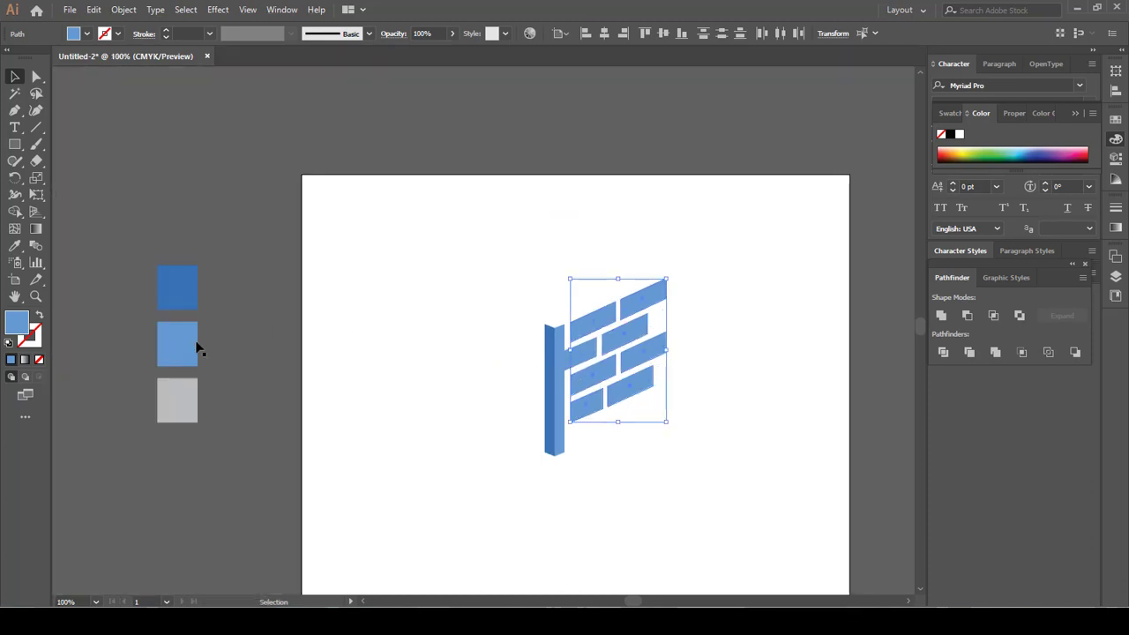
{"action": "key", "text": "i"}
{"action": "left_click", "coordinate": [190, 401]}
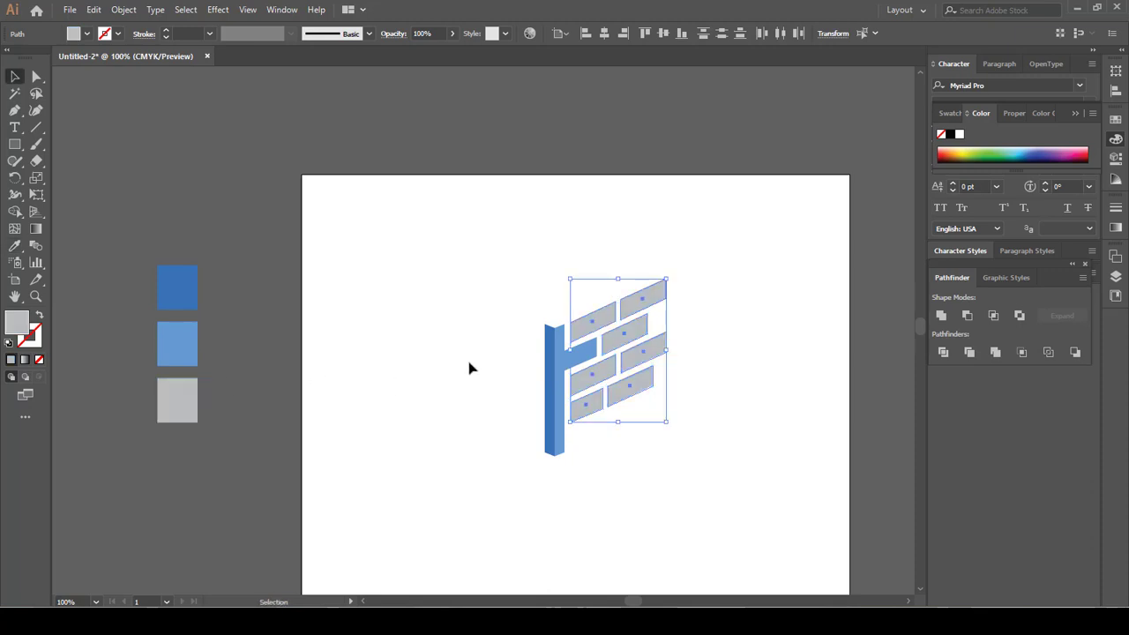
{"action": "key", "text": "v"}
{"action": "left_click", "coordinate": [394, 285]}
Step: Group the light blue column face, its attached bar and all the gray bars, leaving out the dark blue face
{"action": "key", "text": "z"}
{"action": "left_click_drag", "start_coordinate": [364, 223], "coordinate": [718, 501]}
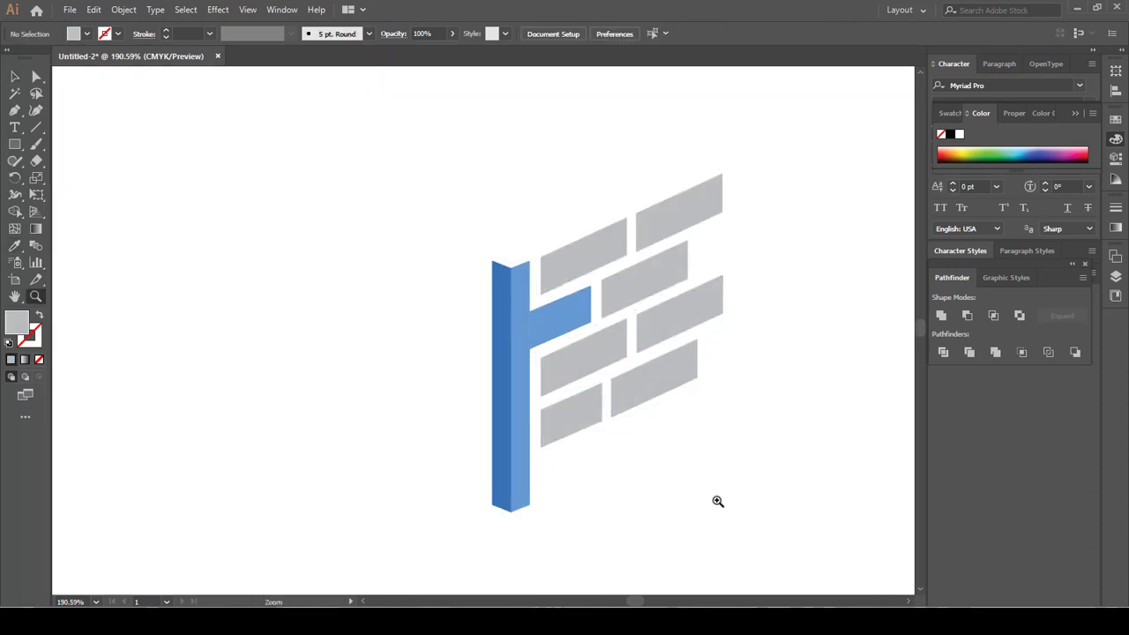
{"action": "key", "text": "v"}
{"action": "left_click_drag", "start_coordinate": [516, 198], "coordinate": [731, 531]}
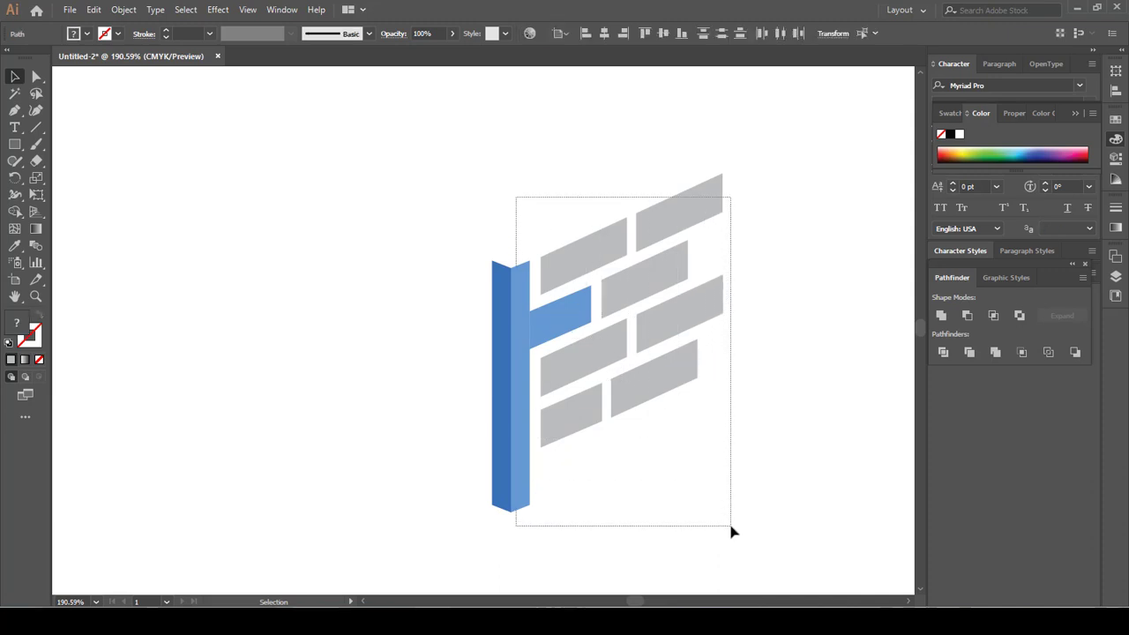
{"action": "key", "text": "ctrl+g"}
{"action": "left_click", "coordinate": [784, 476]}
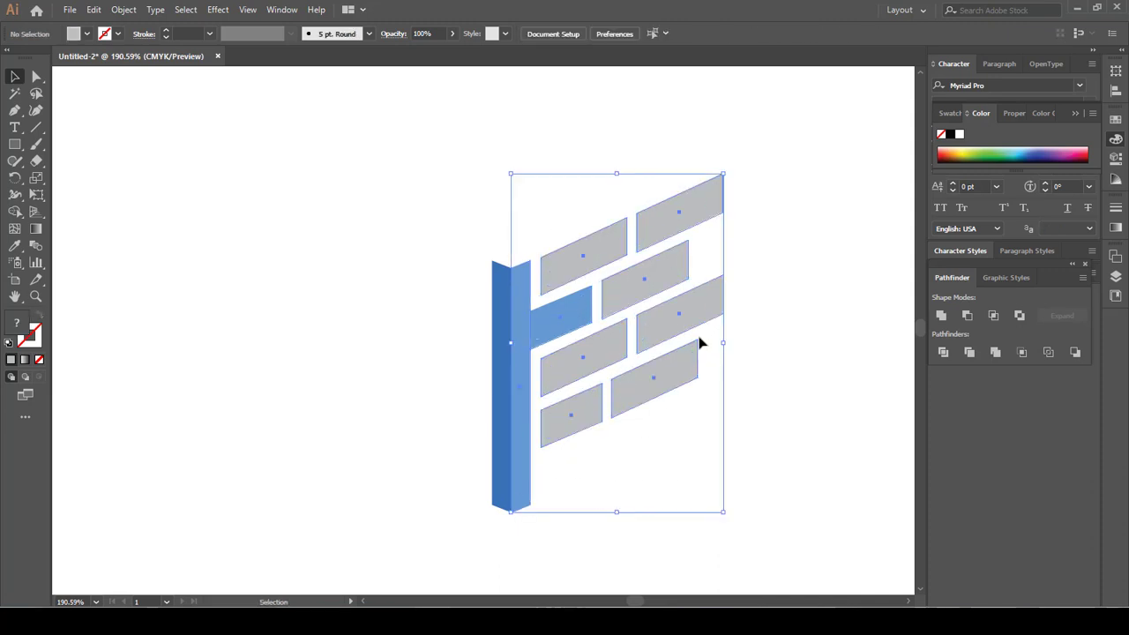
Step: Copy the group horizontally to the empty left side of the artboard and reflect the copy across the vertical axis
{"action": "left_click_drag", "start_coordinate": [638, 287], "coordinate": [310, 299]}
{"action": "right_click", "coordinate": [311, 300]}
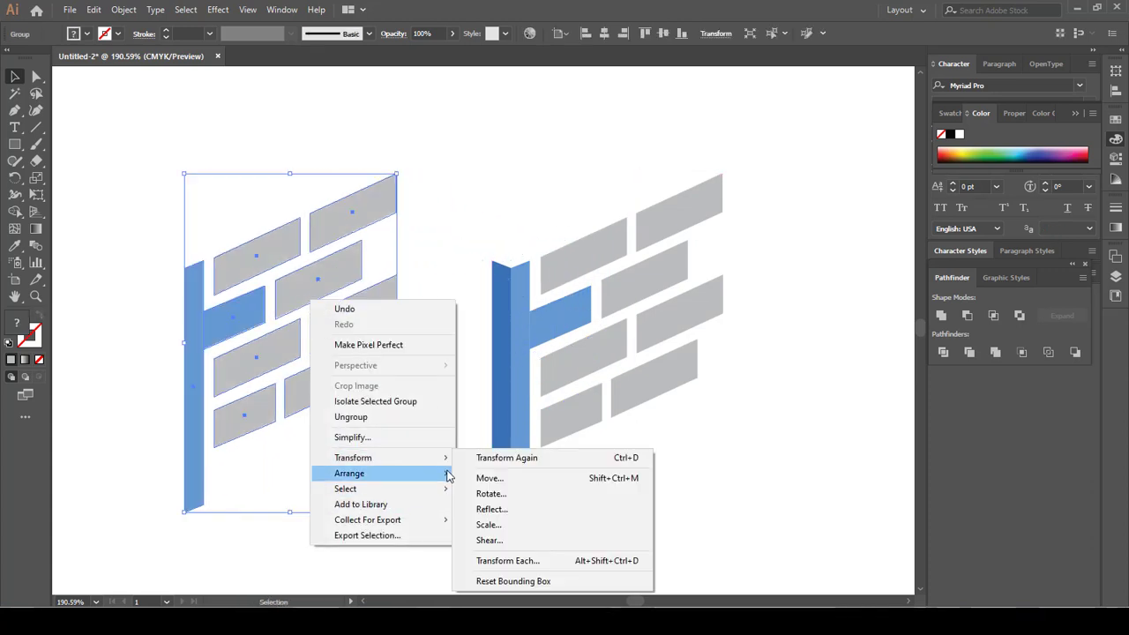
{"action": "mouse_move", "coordinate": [441, 458]}
{"action": "left_click", "coordinate": [492, 509]}
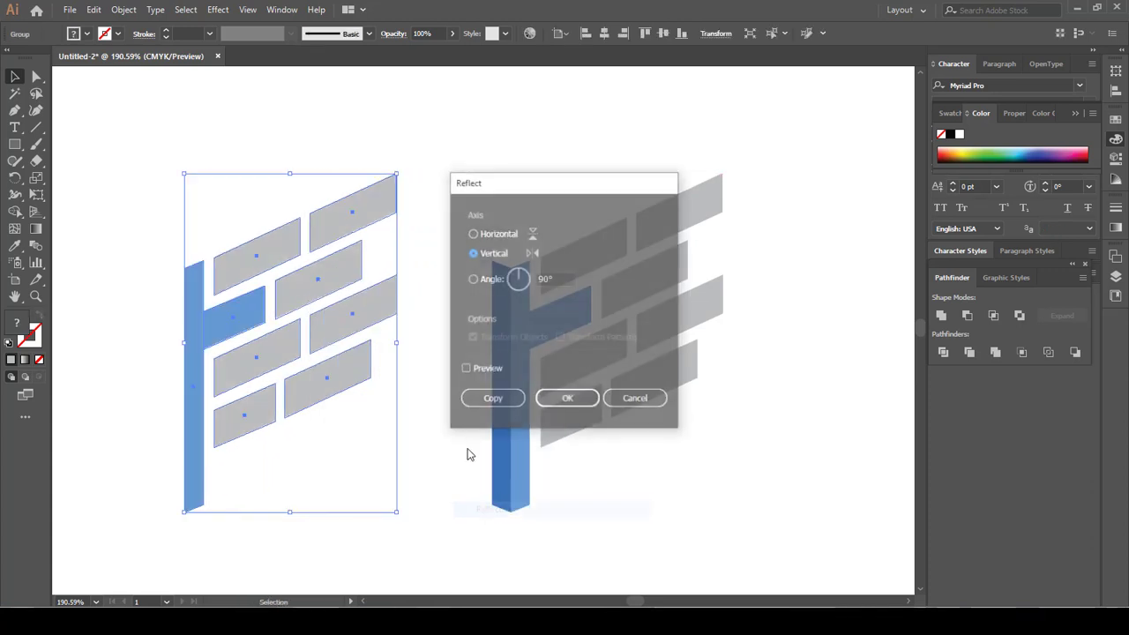
{"action": "left_click", "coordinate": [564, 396]}
{"action": "left_click", "coordinate": [603, 494]}
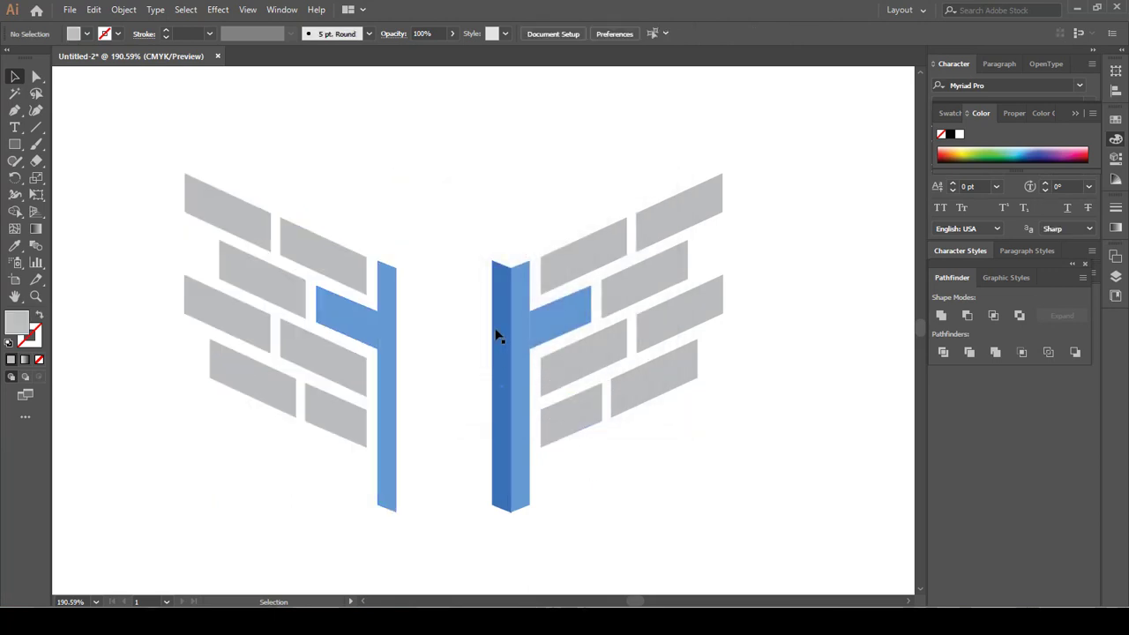
Step: Move the dark blue column face out to the far right and join the mirrored group to the right half along their column edges
{"action": "left_click", "coordinate": [502, 348]}
{"action": "left_click_drag", "start_coordinate": [503, 349], "coordinate": [844, 360]}
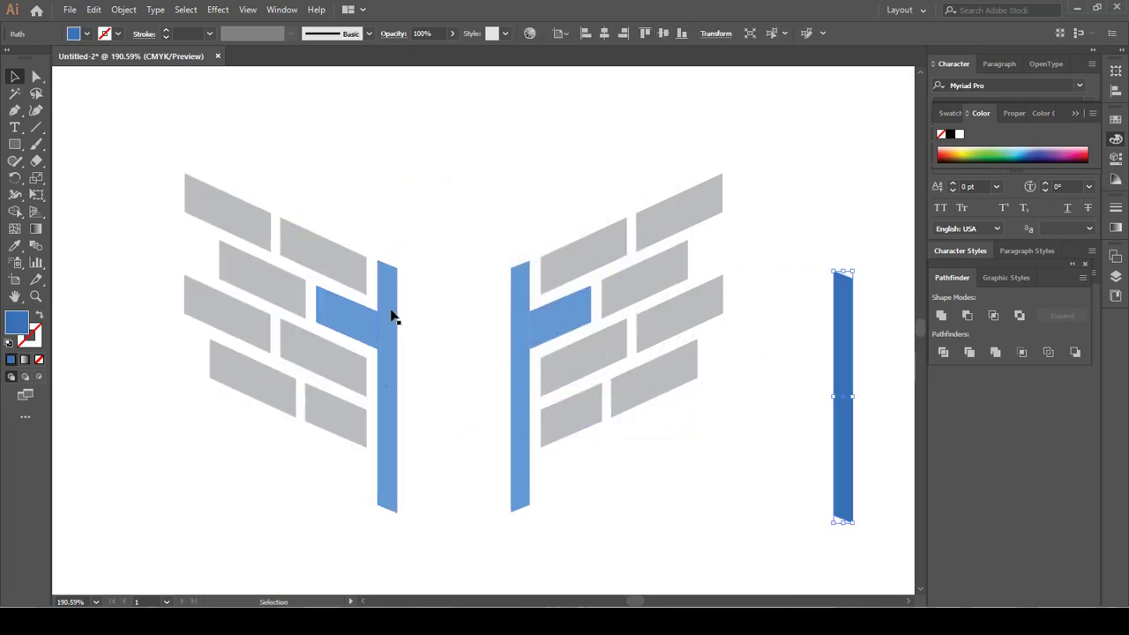
{"action": "left_click_drag", "start_coordinate": [393, 315], "coordinate": [485, 315]}
{"action": "key", "text": "z"}
{"action": "left_click_drag", "start_coordinate": [461, 233], "coordinate": [543, 291]}
{"action": "key", "text": "v"}
{"action": "left_click_drag", "start_coordinate": [391, 433], "coordinate": [581, 432]}
{"action": "left_click", "coordinate": [626, 274]}
{"action": "scroll", "coordinate": [423, 197], "scroll_direction": "down", "scroll_amount": 6}
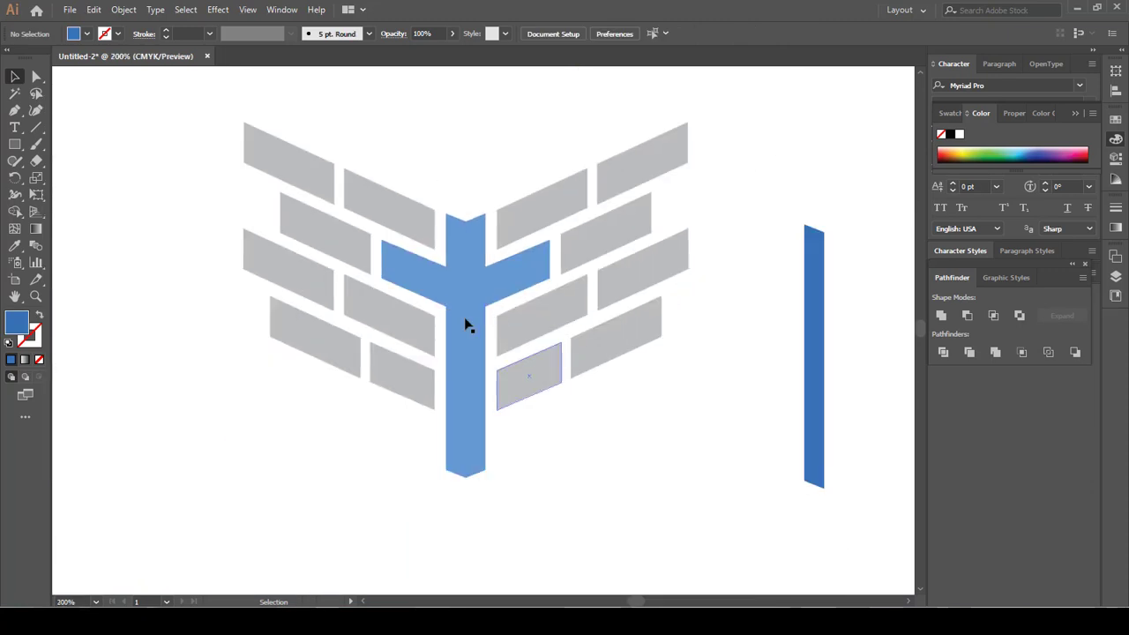
Step: Ungroup the mirrored left half of the logo
{"action": "right_click", "coordinate": [453, 305]}
{"action": "left_click", "coordinate": [493, 422]}
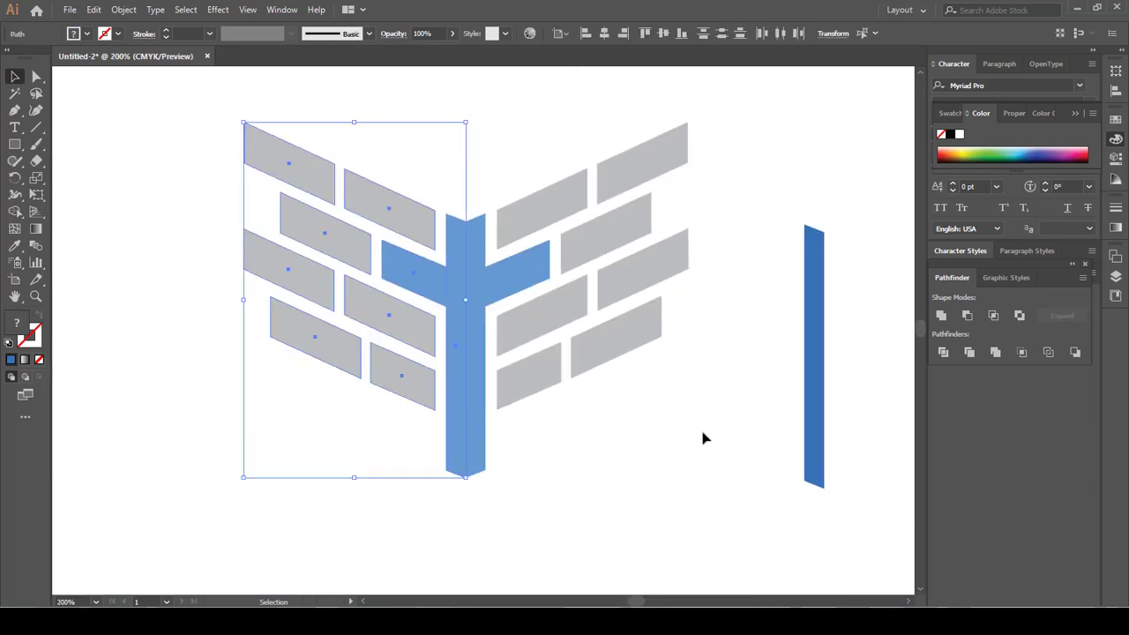
Step: Recolour the left column face and its attached arm with the dark blue sampled from the spare column piece
{"action": "left_click", "coordinate": [702, 435]}
{"action": "left_click", "coordinate": [432, 265]}
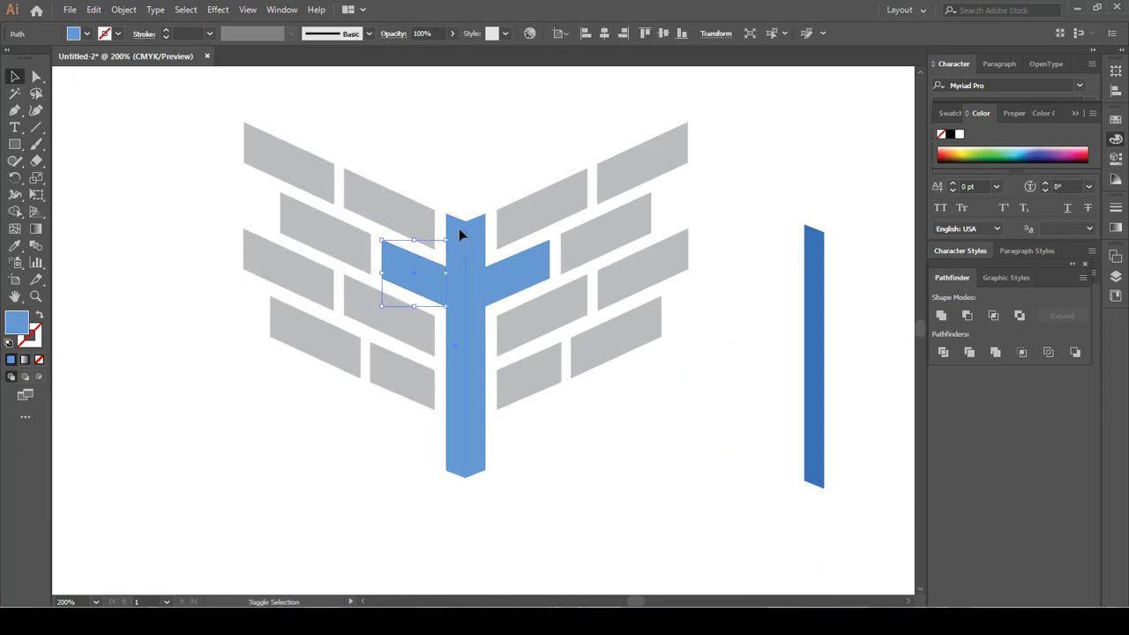
{"action": "left_click", "coordinate": [458, 232], "text": "shift"}
{"action": "key", "text": "i"}
{"action": "left_click", "coordinate": [821, 302]}
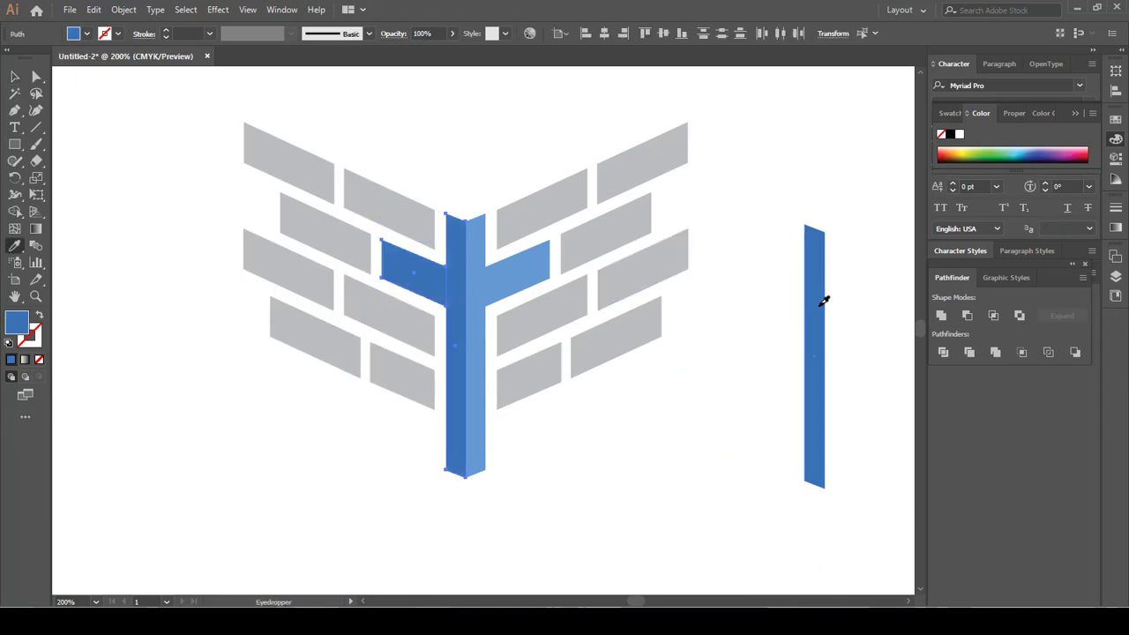
Step: Delete the spare dark blue column piece beside the logo
{"action": "key", "text": "v"}
{"action": "left_click", "coordinate": [815, 313]}
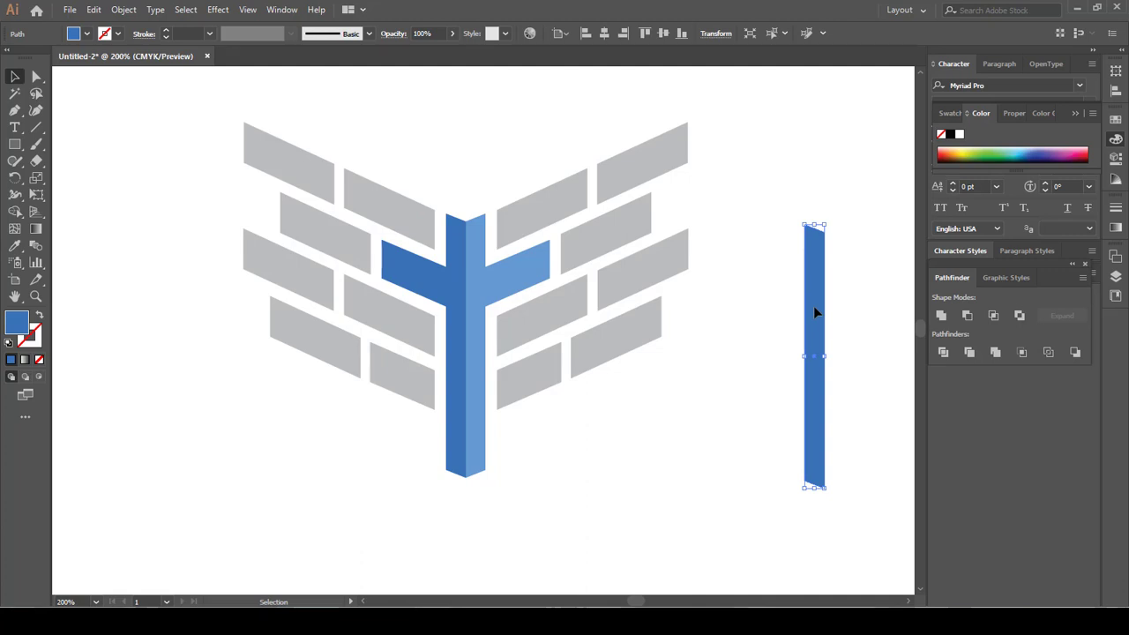
{"action": "key", "text": "Delete"}
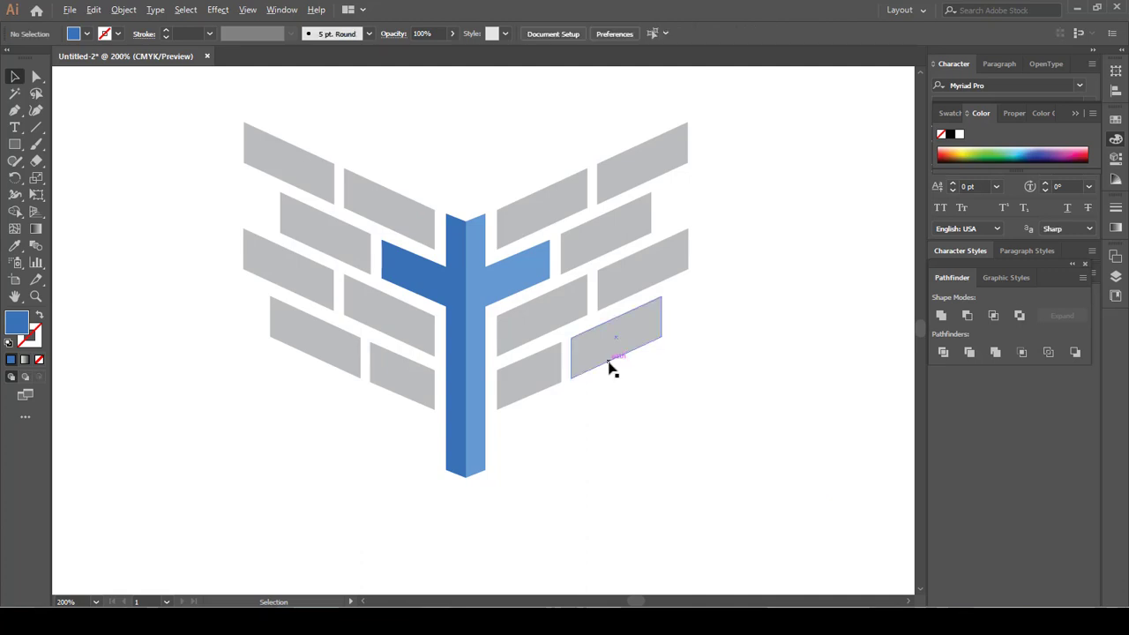
Step: Group all the shapes of the complete logo
{"action": "scroll", "coordinate": [610, 369], "scroll_direction": "down", "scroll_amount": 1}
{"action": "scroll", "coordinate": [610, 369], "scroll_direction": "down", "scroll_amount": 1}
{"action": "left_click_drag", "start_coordinate": [346, 179], "coordinate": [743, 471]}
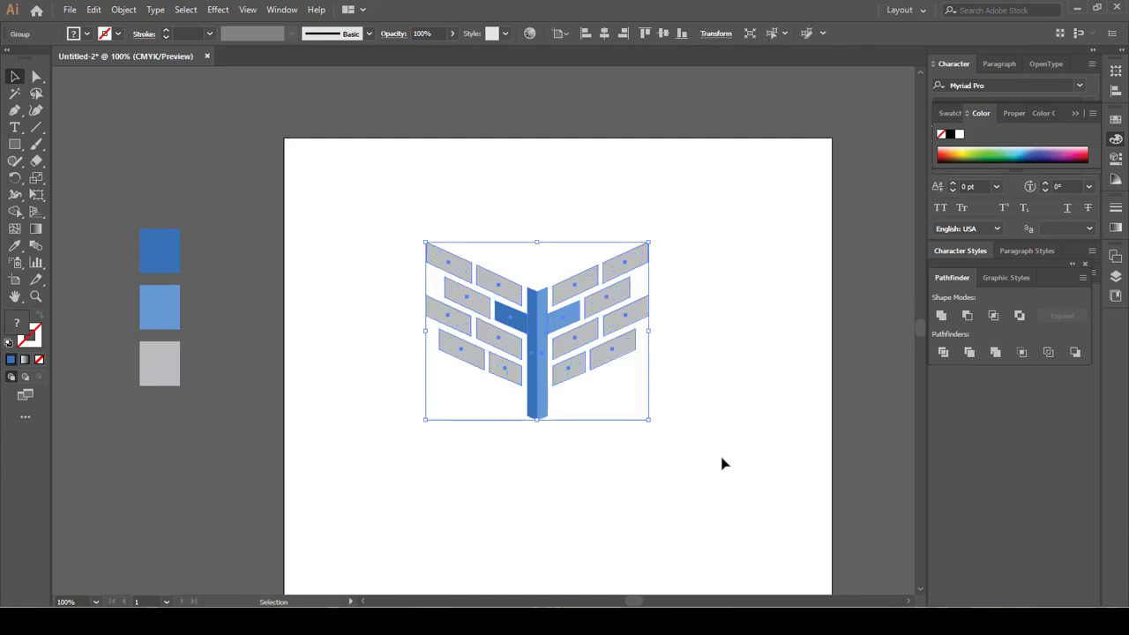
{"action": "key", "text": "ctrl+shift+a"}
Step: Ungroup the complete logo so the column can be edited separately
{"action": "key", "text": "z"}
{"action": "left_click_drag", "start_coordinate": [359, 189], "coordinate": [711, 464]}
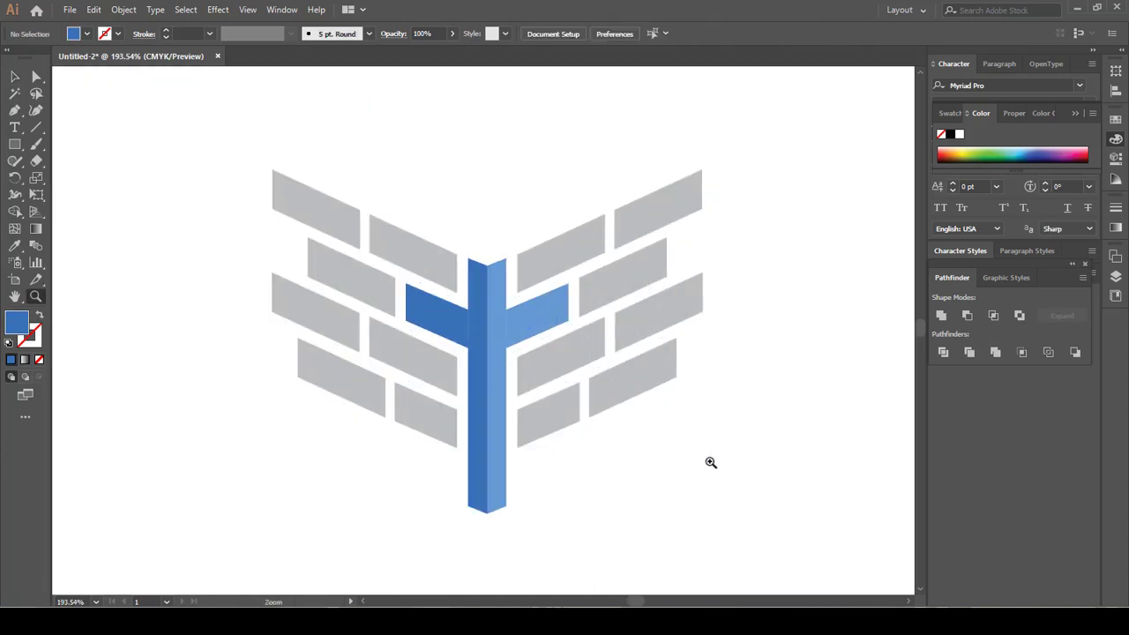
{"action": "key", "text": "v"}
{"action": "right_click", "coordinate": [575, 368]}
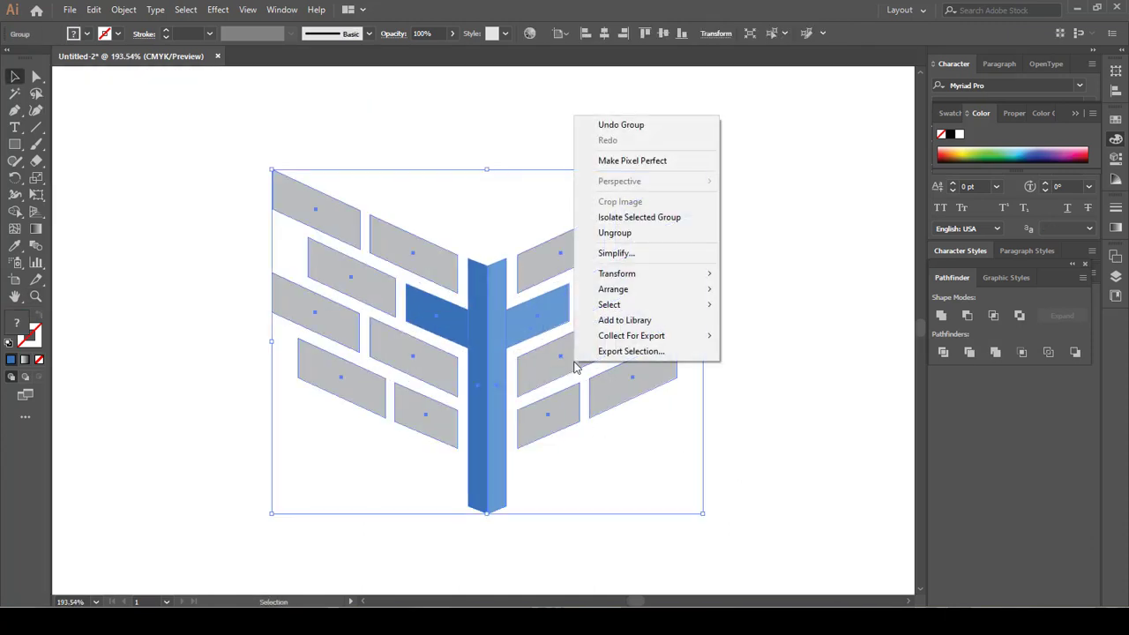
{"action": "left_click", "coordinate": [615, 232]}
{"action": "left_click", "coordinate": [579, 514]}
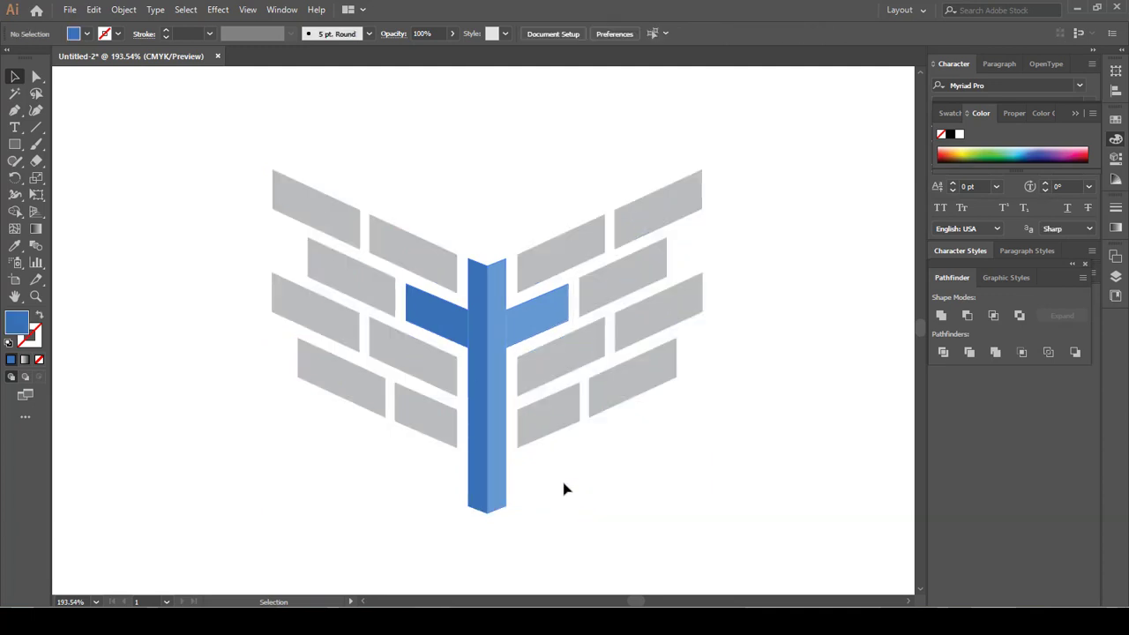
Step: Shorten both column faces to about 40 mm by raising their lower end points to just below the lowest bricks
{"action": "key", "text": "a"}
{"action": "left_click_drag", "start_coordinate": [424, 480], "coordinate": [508, 459]}
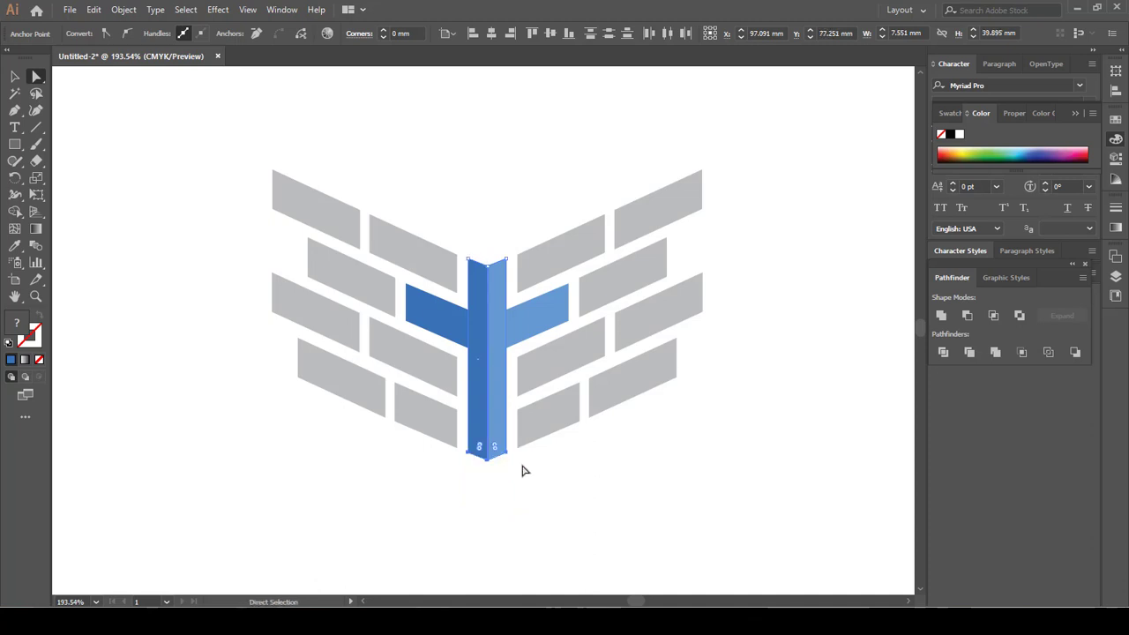
{"action": "key", "text": "v"}
{"action": "left_click", "coordinate": [532, 498]}
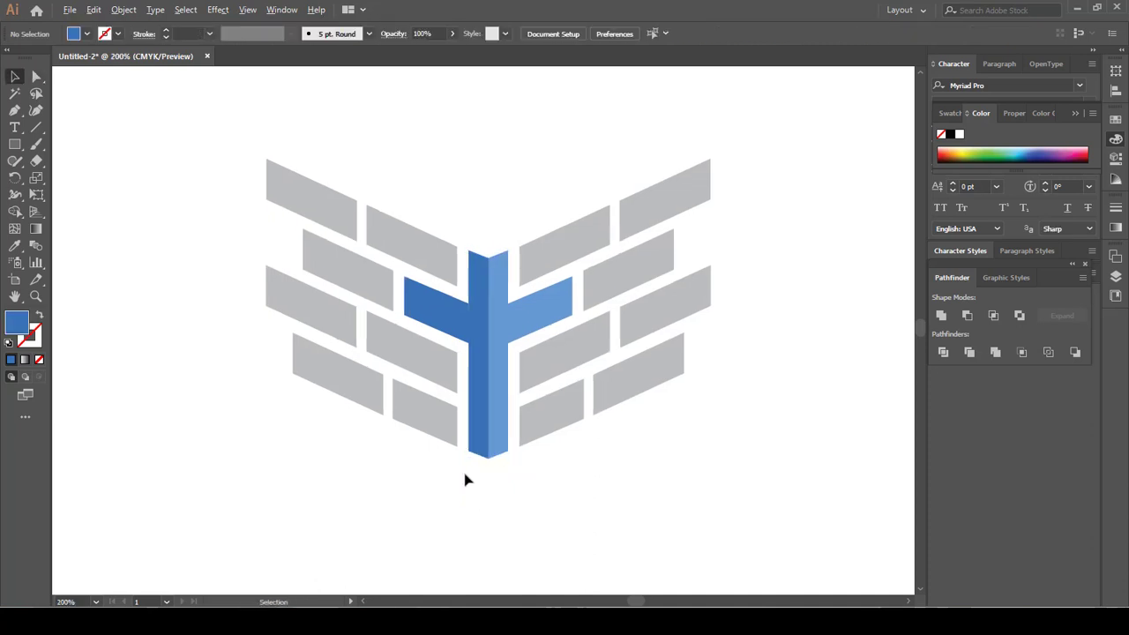
Step: Group the whole logo and centre it horizontally on the artboard
{"action": "scroll", "coordinate": [466, 476], "scroll_direction": "up", "scroll_amount": 2}
{"action": "key", "text": "ctrl+1"}
{"action": "left_click_drag", "start_coordinate": [335, 244], "coordinate": [704, 540]}
{"action": "key", "text": "ctrl+g"}
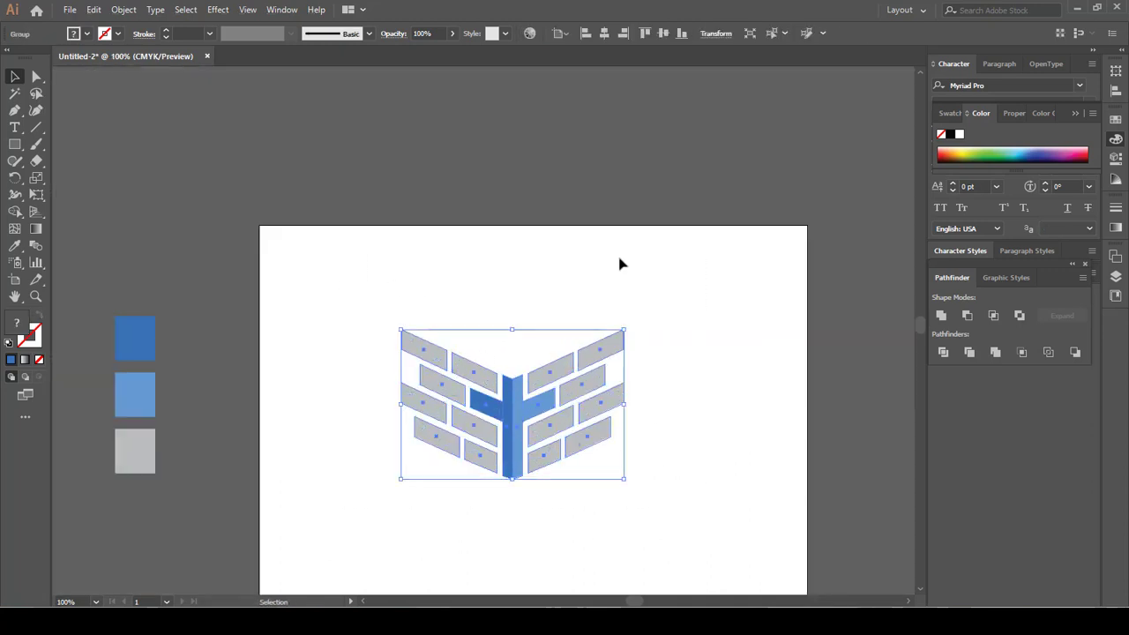
{"action": "left_click", "coordinate": [604, 32]}
{"action": "left_click", "coordinate": [540, 135]}
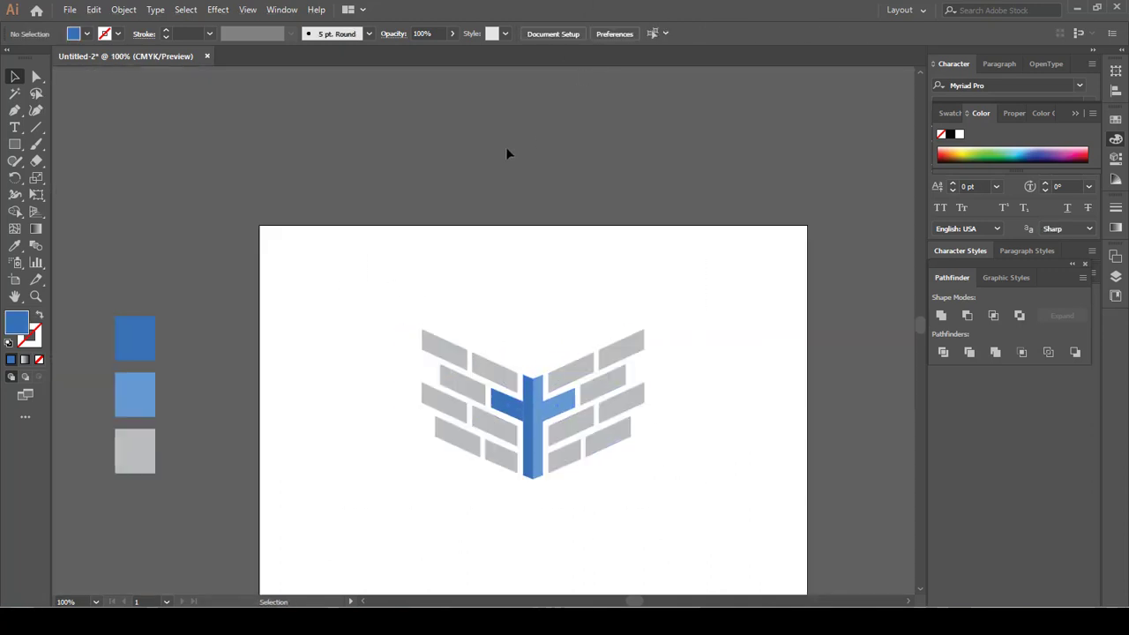
Step: Add the text TULSA below the logo
{"action": "scroll", "coordinate": [336, 155], "scroll_direction": "down", "scroll_amount": 2}
{"action": "key", "text": "z"}
{"action": "left_click_drag", "start_coordinate": [262, 159], "coordinate": [806, 583]}
{"action": "key", "text": "v"}
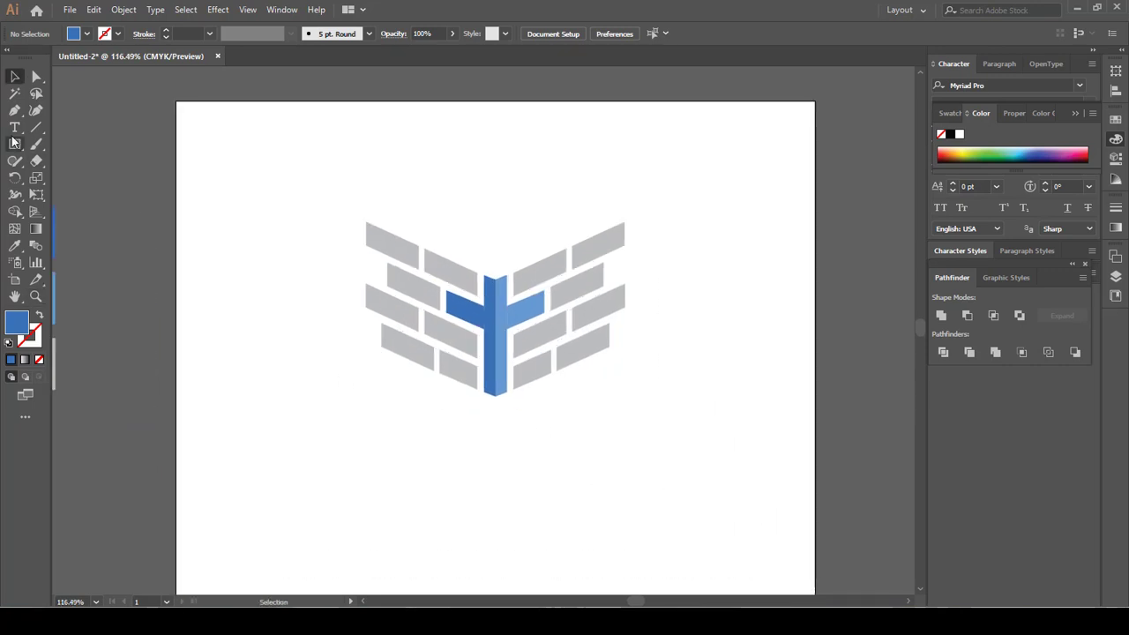
{"action": "key", "text": "t"}
{"action": "left_click", "coordinate": [409, 456]}
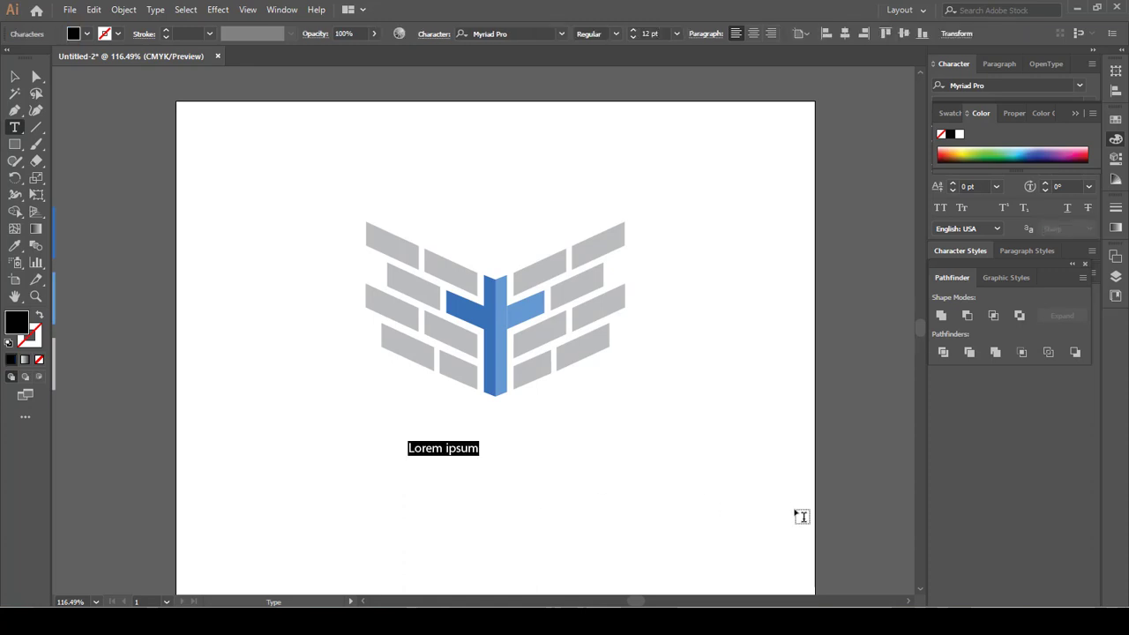
{"action": "type", "text": "TULSA"}
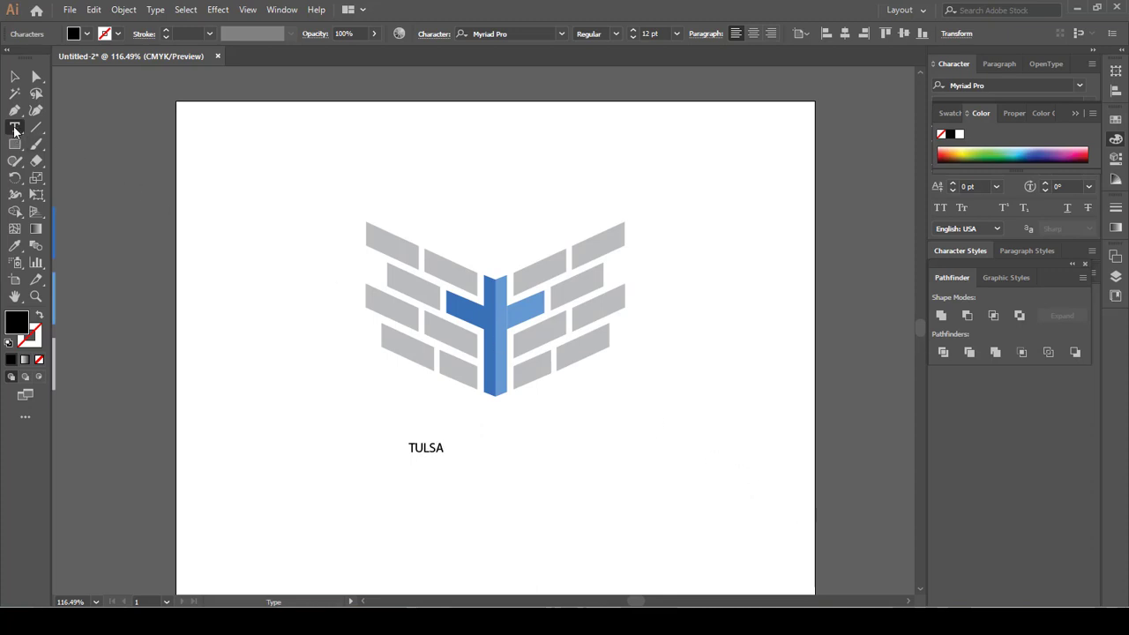
{"action": "left_click", "coordinate": [15, 76]}
Step: Duplicate the TULSA text directly below itself and change the copy to BIBLE CHRUH
{"action": "left_click_drag", "start_coordinate": [433, 456], "coordinate": [434, 471], "text": "alt"}
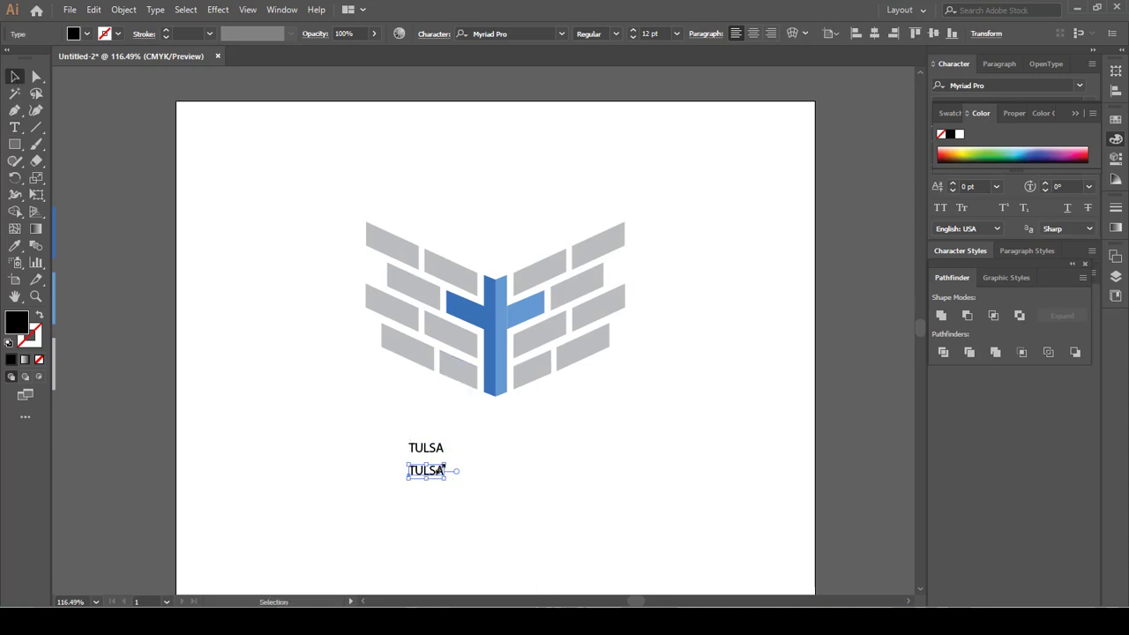
{"action": "double_click", "coordinate": [433, 474]}
{"action": "double_click", "coordinate": [436, 471]}
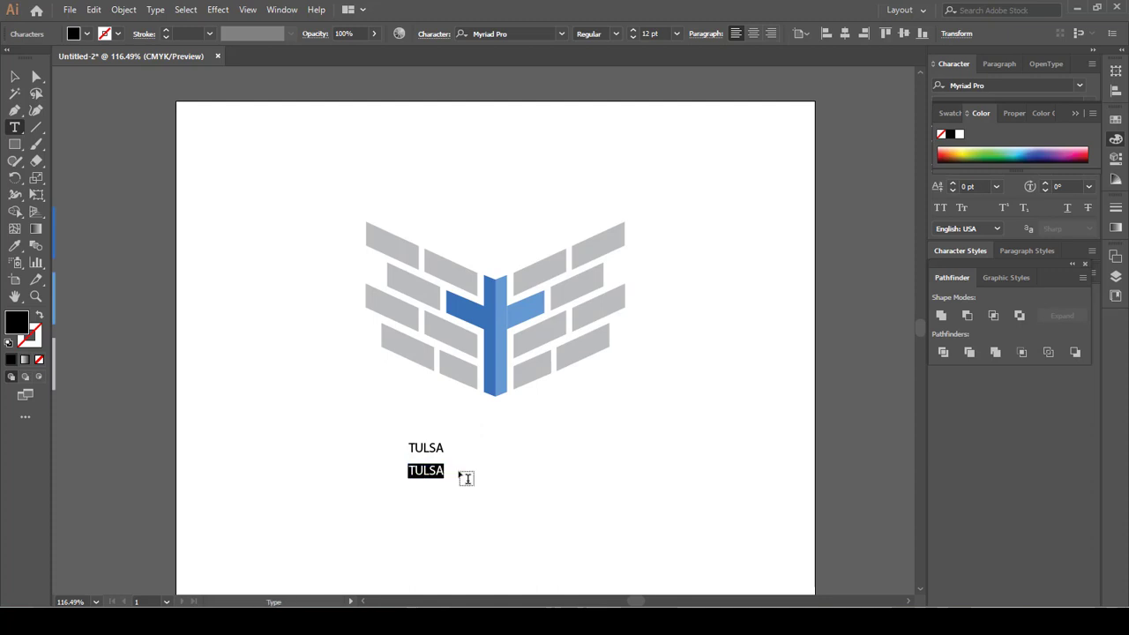
{"action": "type", "text": "BIBLE CHRUH"}
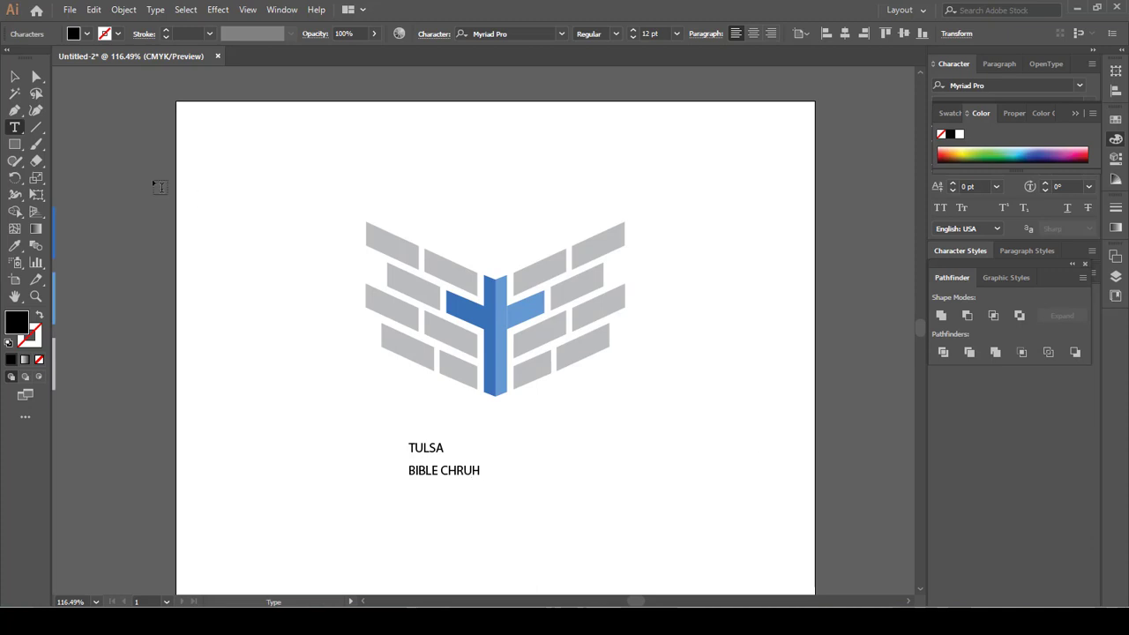
{"action": "left_click", "coordinate": [15, 76]}
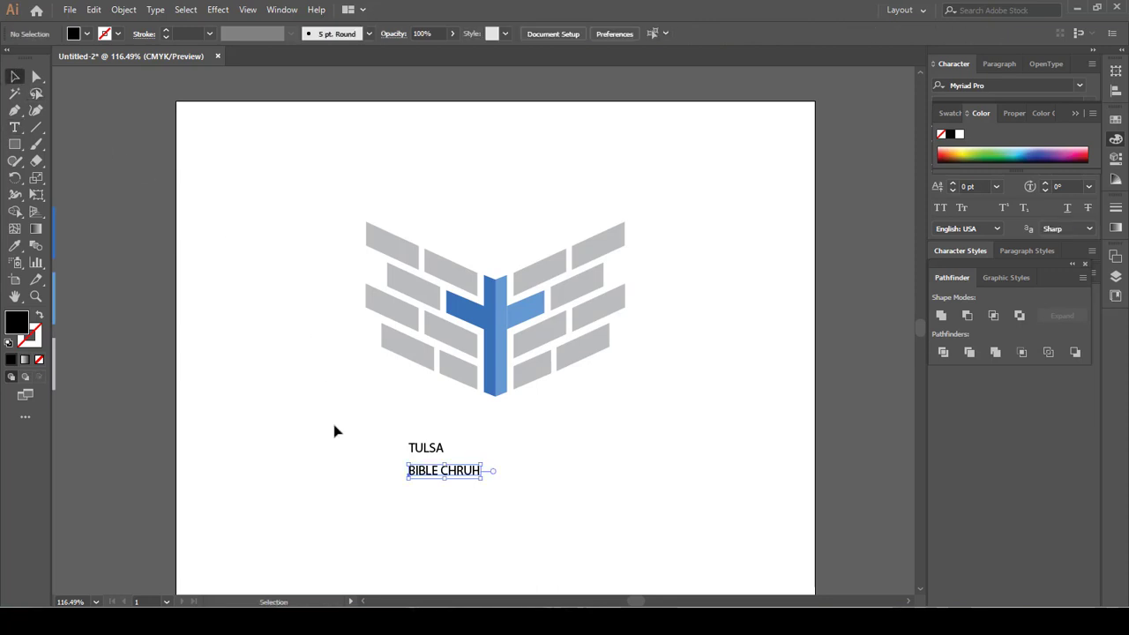
{"action": "left_click_drag", "start_coordinate": [344, 431], "coordinate": [590, 521]}
{"action": "key", "text": "a"}
{"action": "key", "text": "v"}
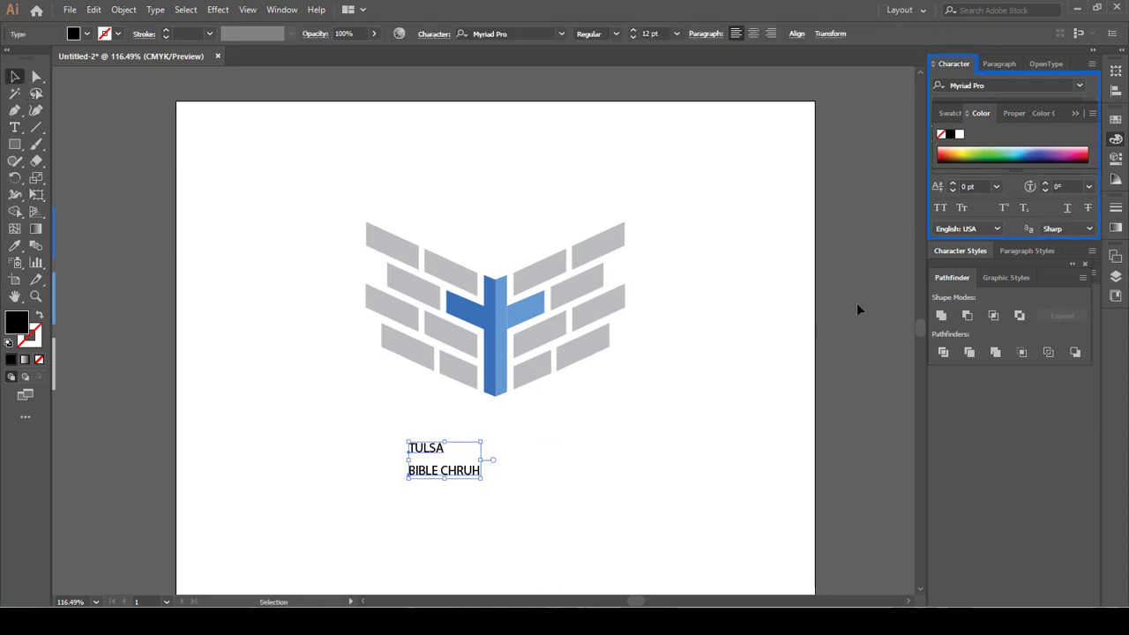
{"action": "left_click", "coordinate": [717, 375]}
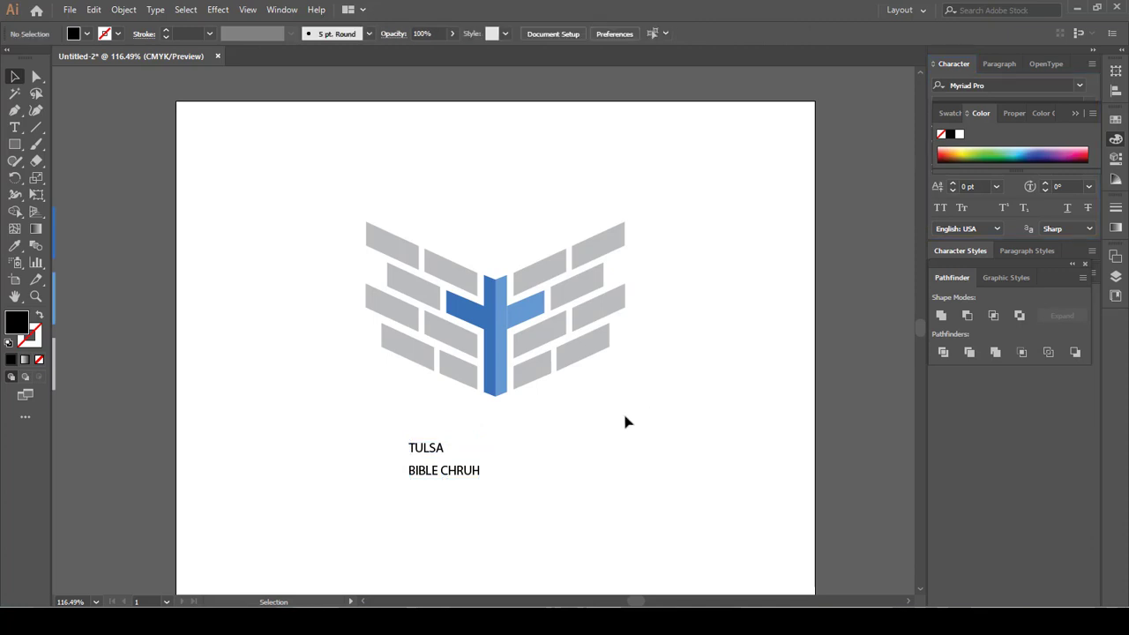
{"action": "left_click", "coordinate": [454, 464]}
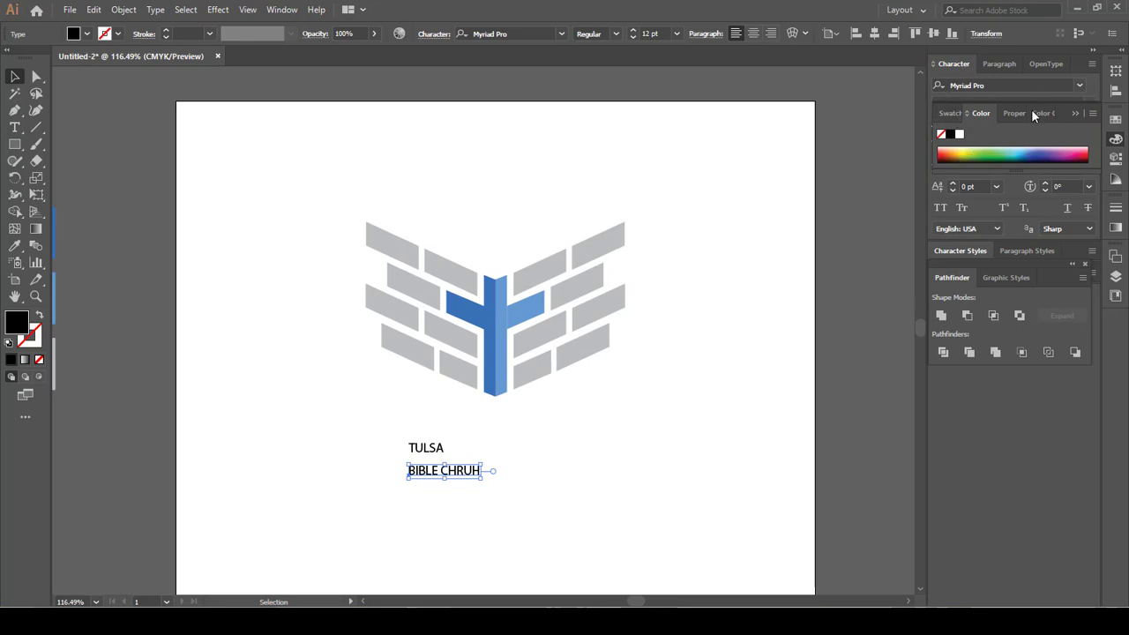
{"action": "left_click", "coordinate": [949, 113]}
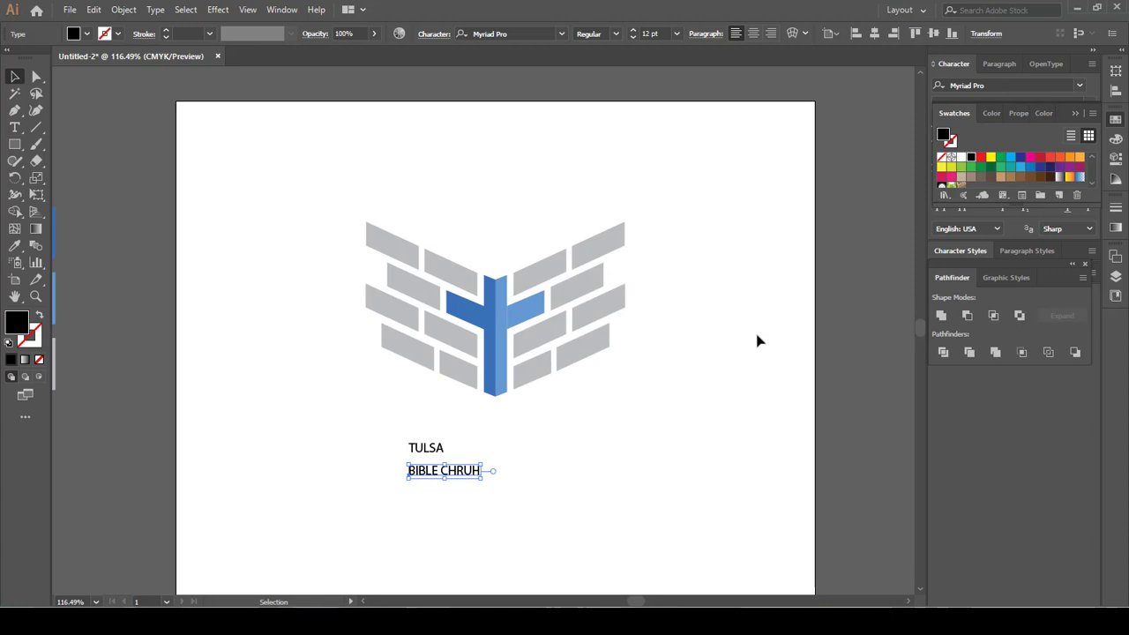
{"action": "left_click", "coordinate": [704, 372]}
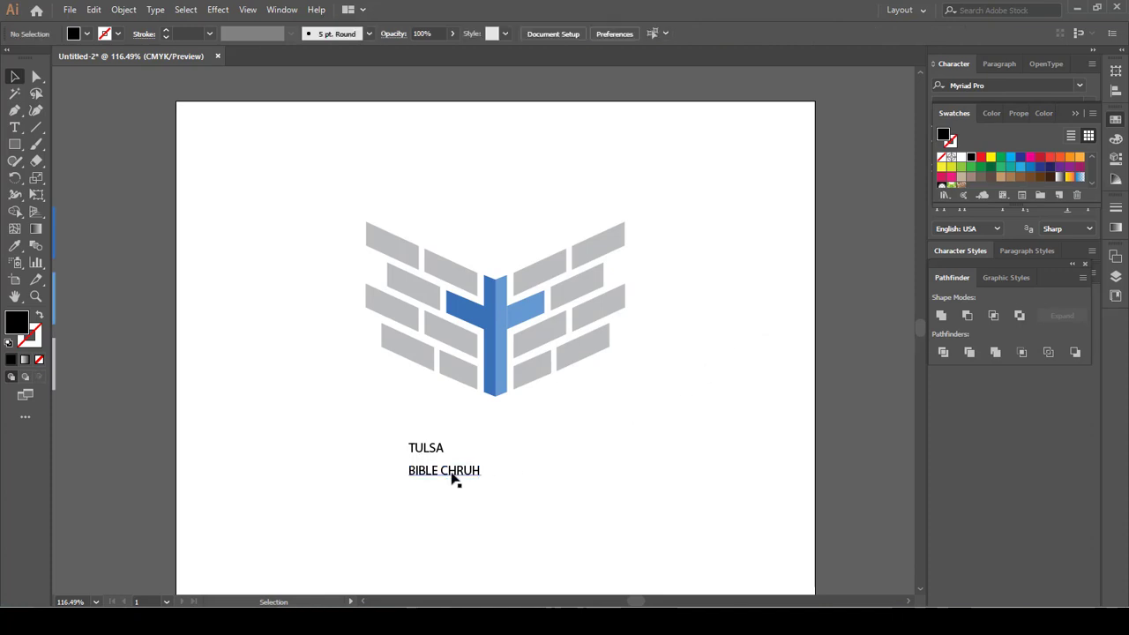
Step: Collapse the side panels, move the collapsed Pathfinder group to the workspace edge and show the character formatting settings
{"action": "left_click", "coordinate": [1092, 51]}
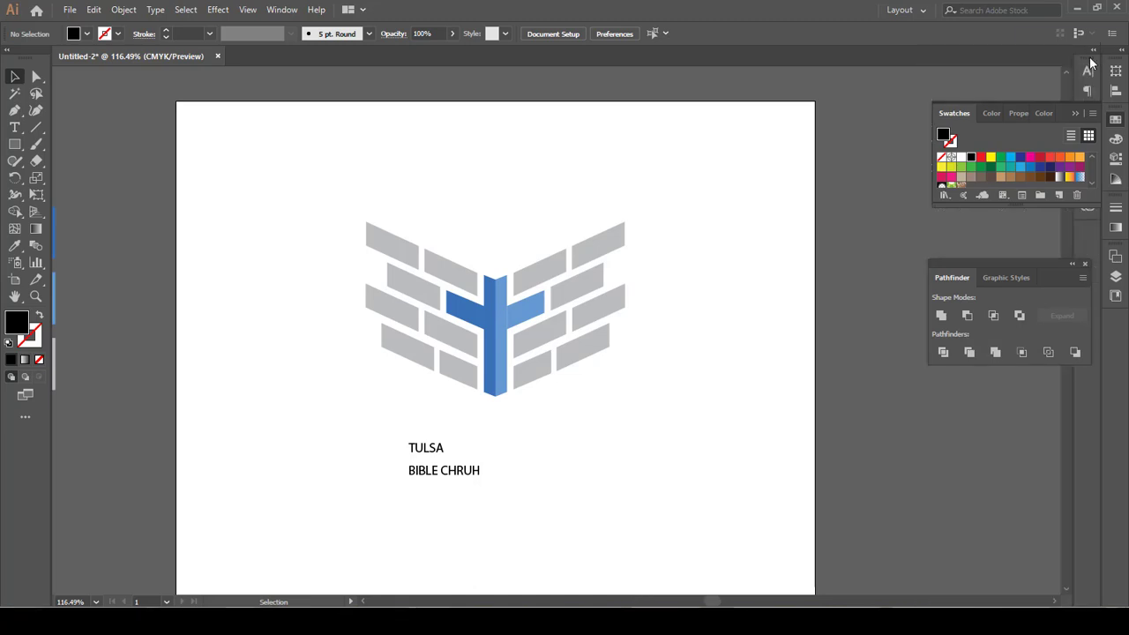
{"action": "left_click", "coordinate": [1075, 113]}
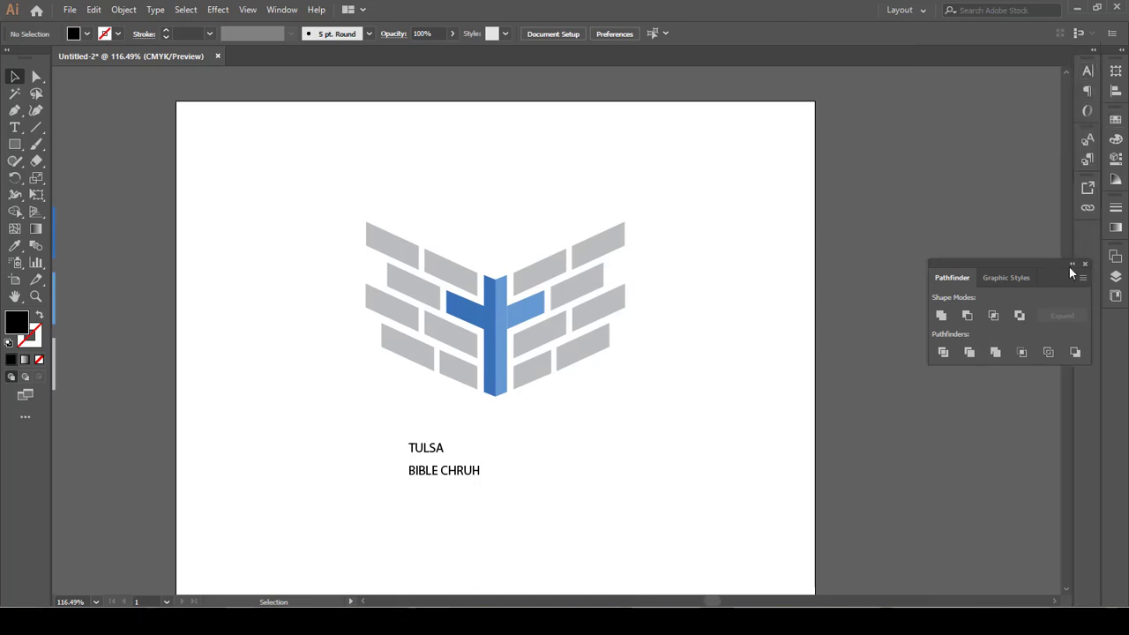
{"action": "left_click", "coordinate": [1071, 264]}
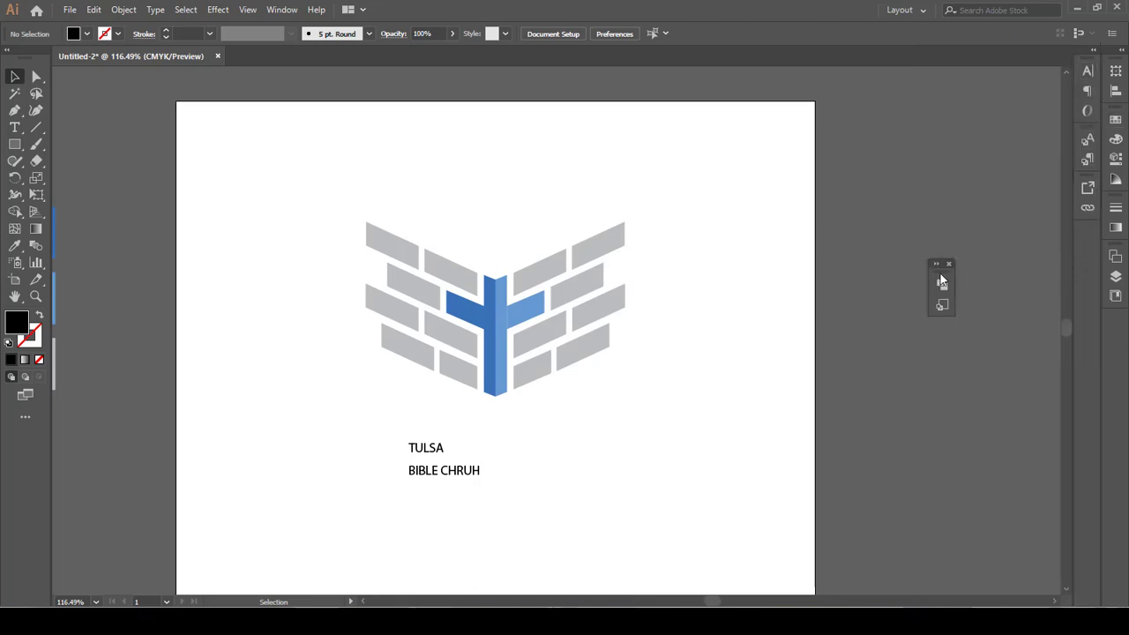
{"action": "left_click_drag", "start_coordinate": [925, 264], "coordinate": [1072, 328]}
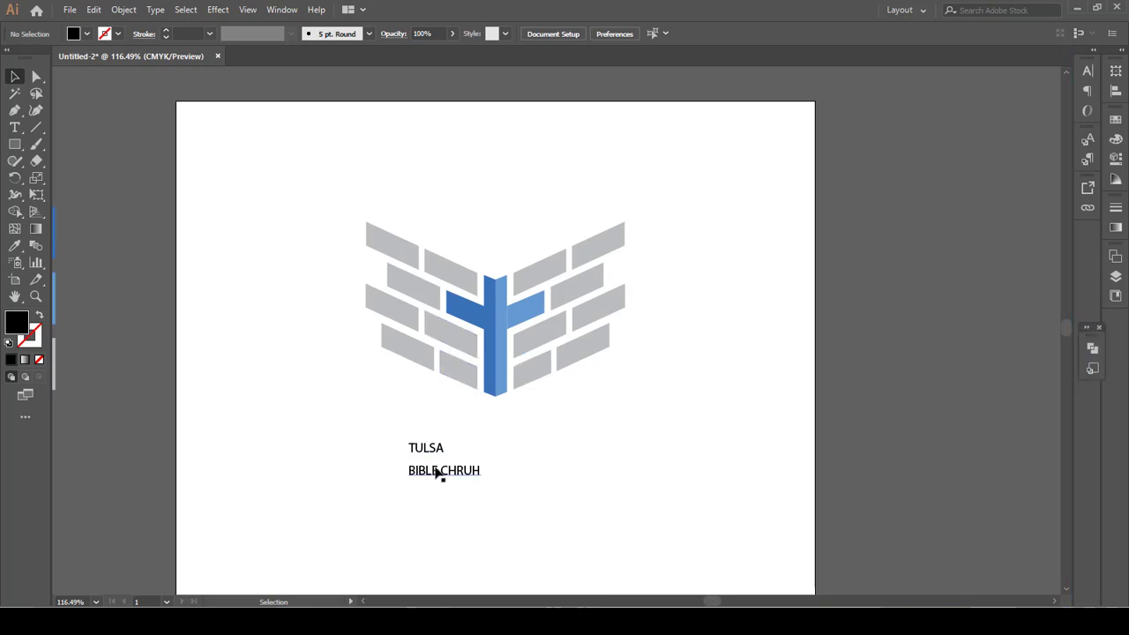
{"action": "key", "text": "ctrl+t"}
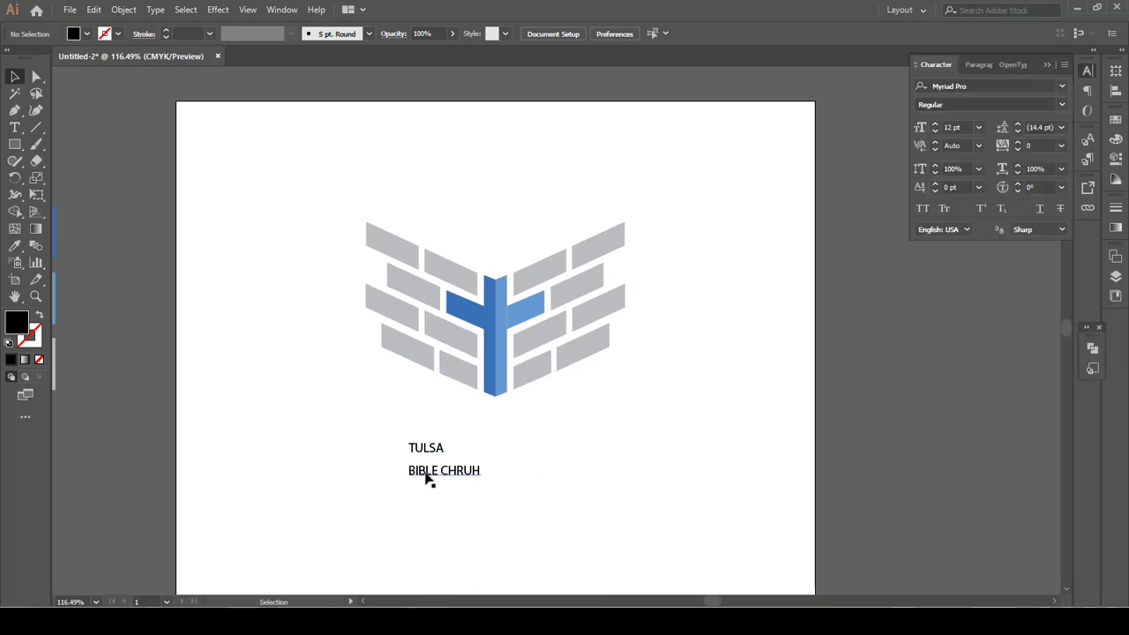
Step: Set the leading of the BIBLE CHRUH text to Auto
{"action": "left_click", "coordinate": [429, 472]}
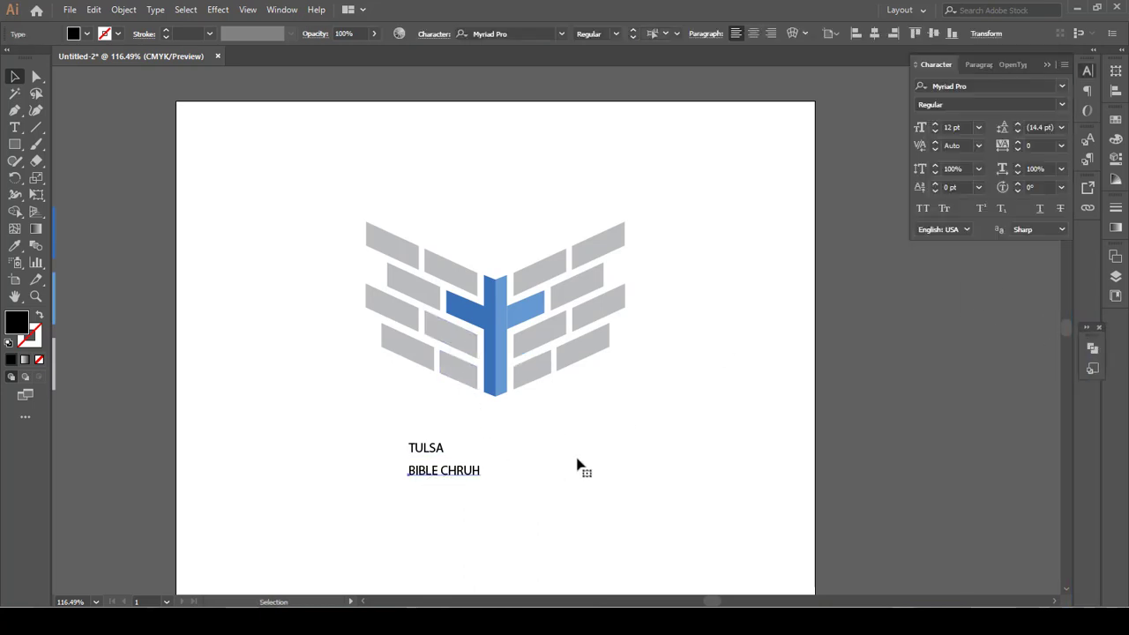
{"action": "left_click", "coordinate": [1061, 129]}
{"action": "left_click", "coordinate": [1068, 161]}
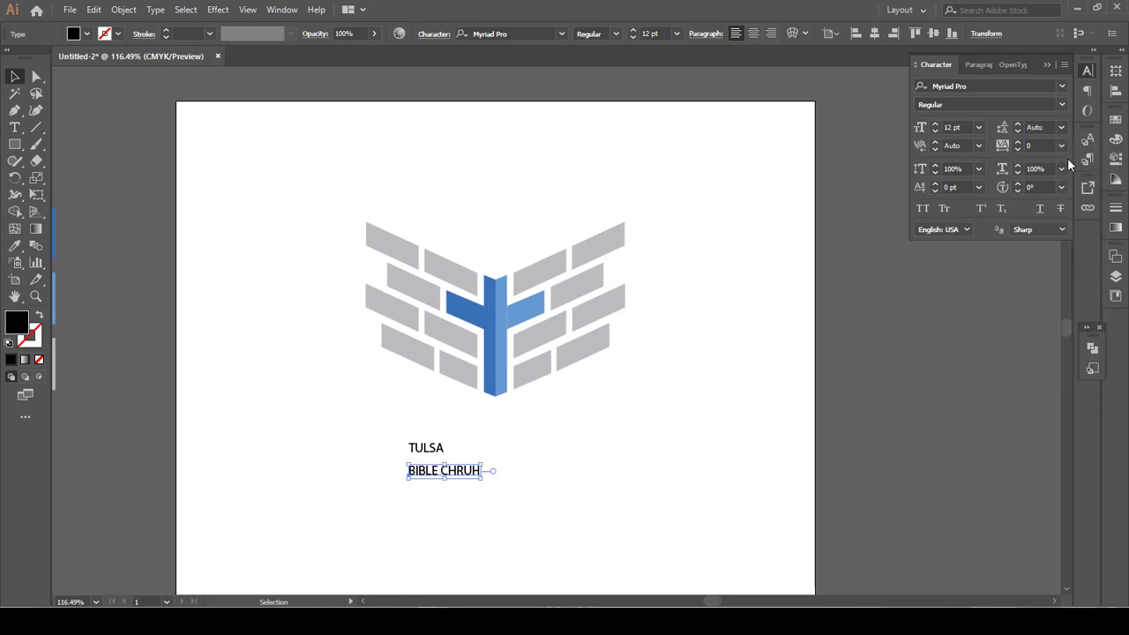
Step: Move both text lines together so they sit beneath the logo's column
{"action": "left_click", "coordinate": [439, 450]}
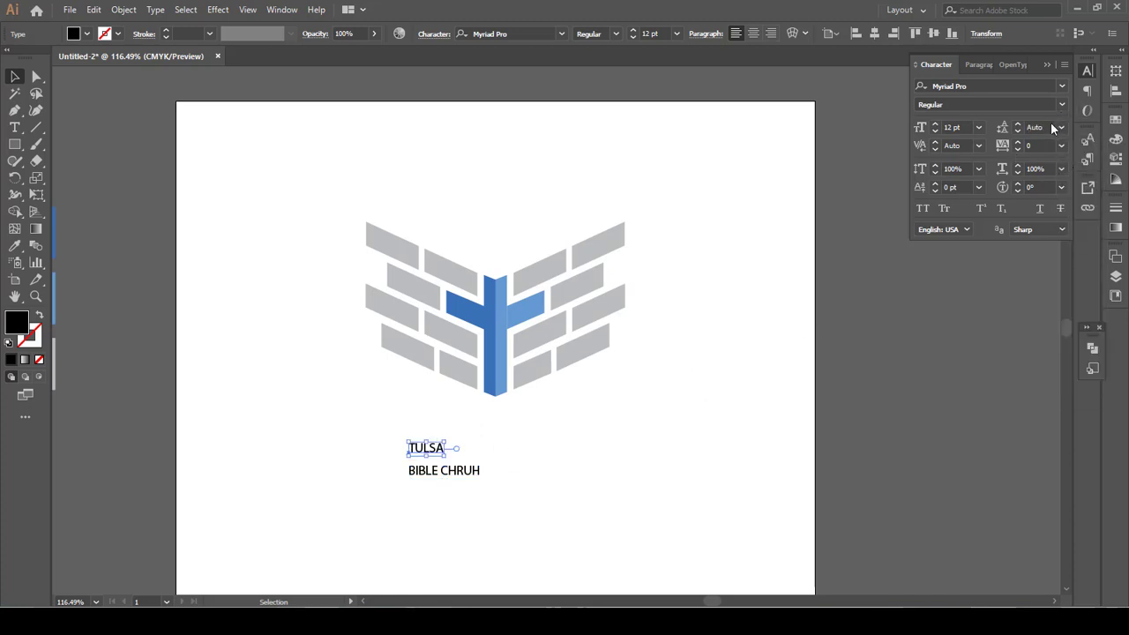
{"action": "left_click_drag", "start_coordinate": [334, 422], "coordinate": [536, 469]}
{"action": "key", "text": "z"}
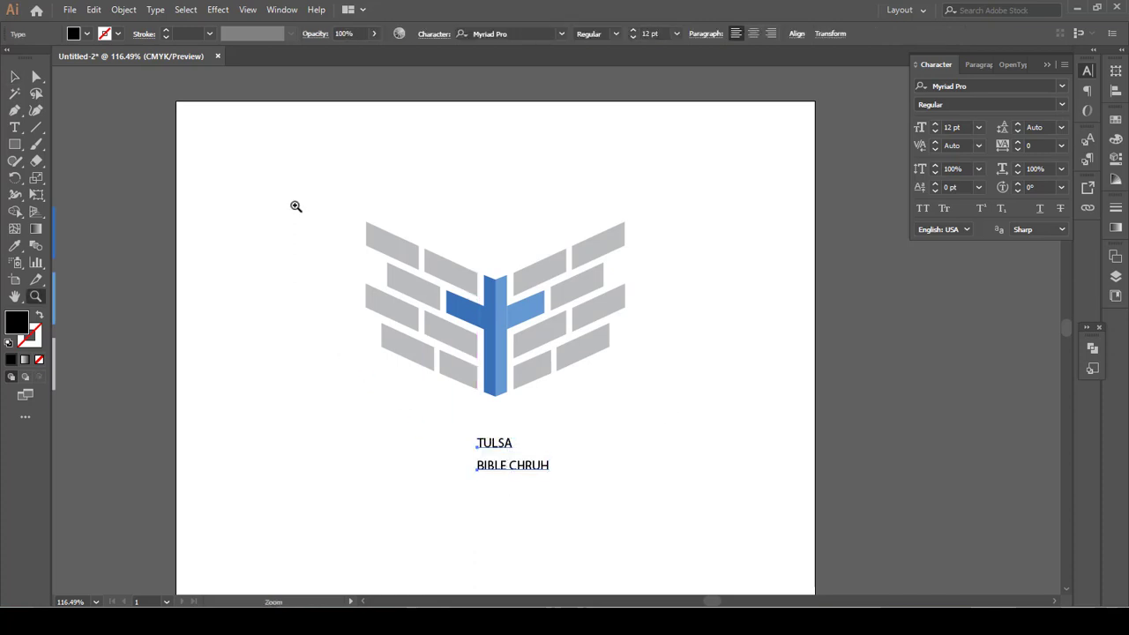
{"action": "left_click_drag", "start_coordinate": [310, 196], "coordinate": [671, 520]}
{"action": "key", "text": "v"}
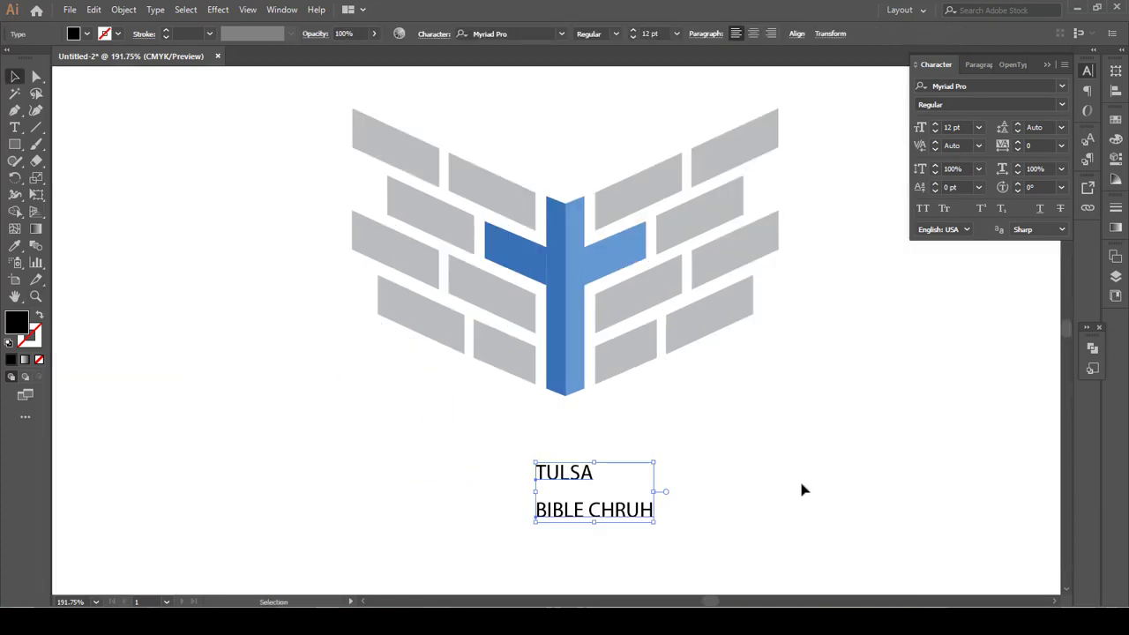
Step: Move the TULSA text up closer to the column and set its font to Microsoft Tai Le Bold
{"action": "left_click", "coordinate": [801, 486]}
{"action": "left_click_drag", "start_coordinate": [569, 460], "coordinate": [566, 444]}
{"action": "left_click", "coordinate": [561, 33]}
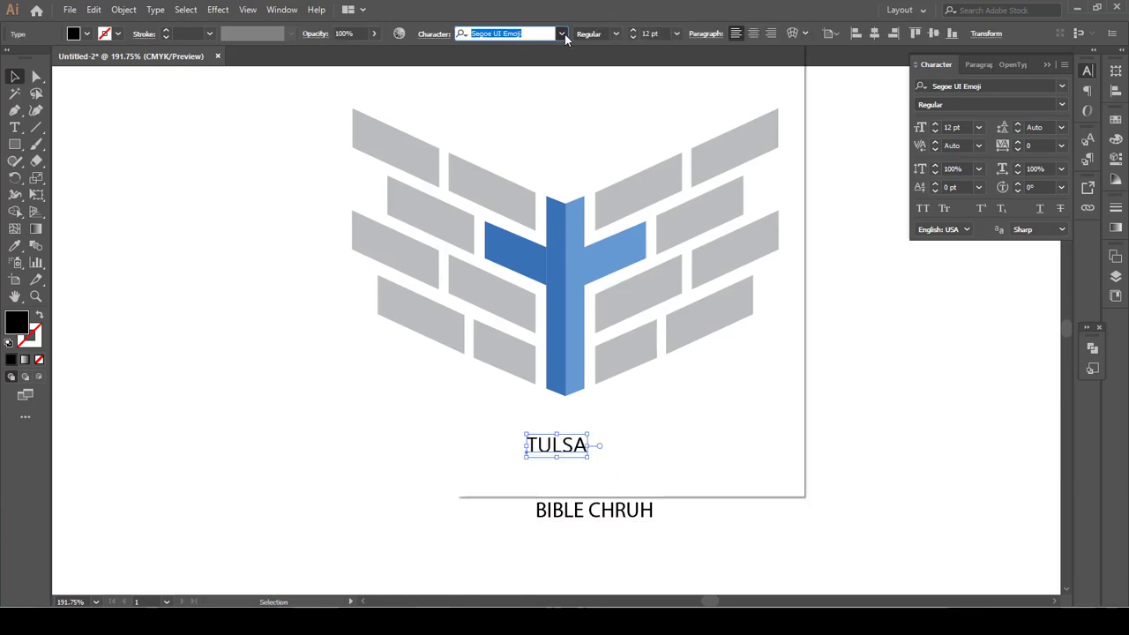
{"action": "left_click", "coordinate": [527, 152]}
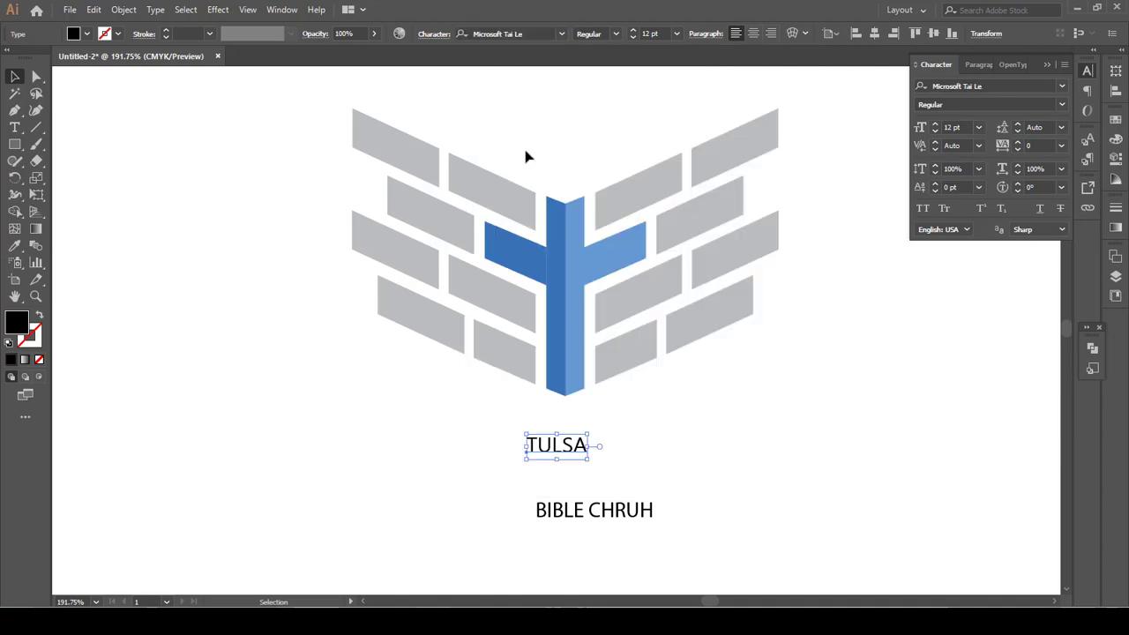
{"action": "left_click", "coordinate": [621, 34]}
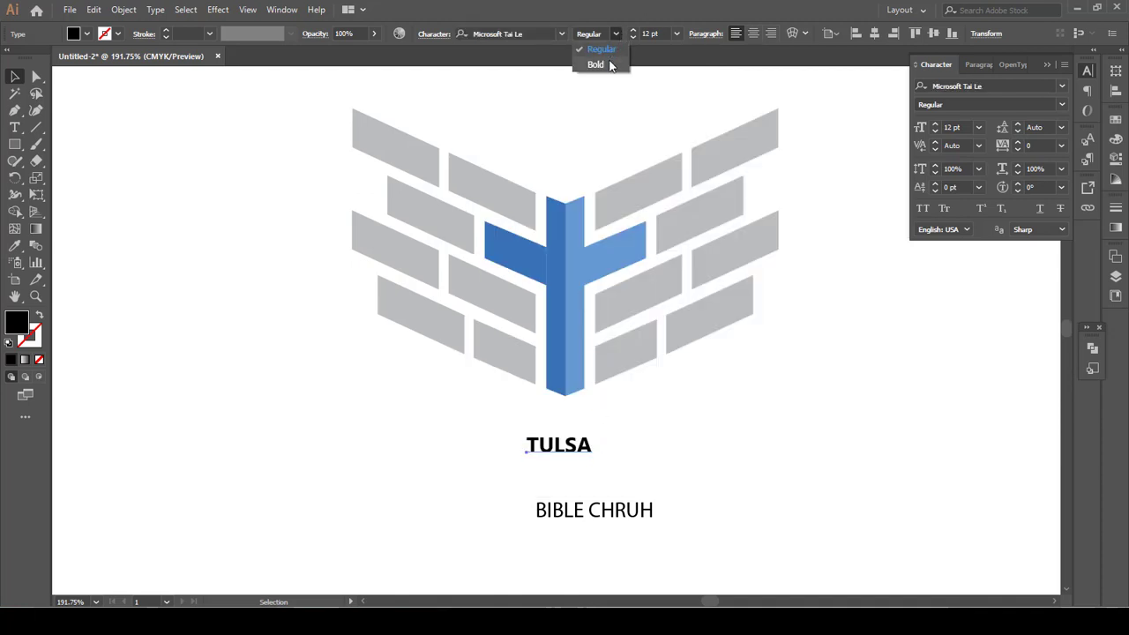
{"action": "left_click", "coordinate": [609, 65]}
{"action": "left_click", "coordinate": [621, 475]}
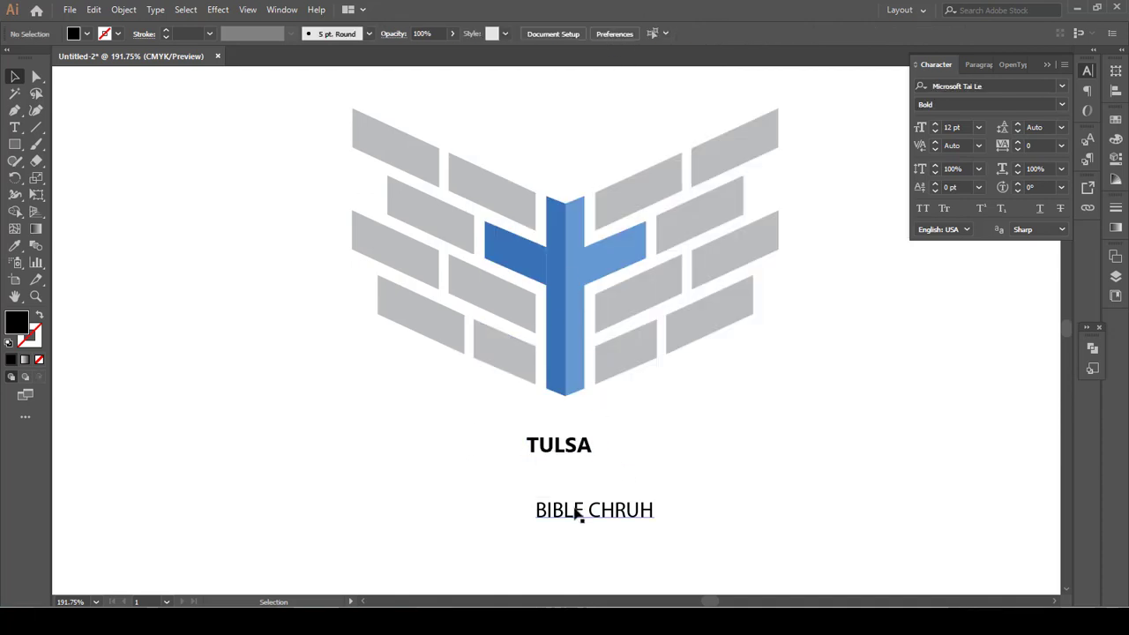
Step: Move BIBLE CHRUH up beneath TULSA, match its font to TULSA's with the Eyedropper, and set its style to Regular
{"action": "left_click_drag", "start_coordinate": [577, 516], "coordinate": [552, 490]}
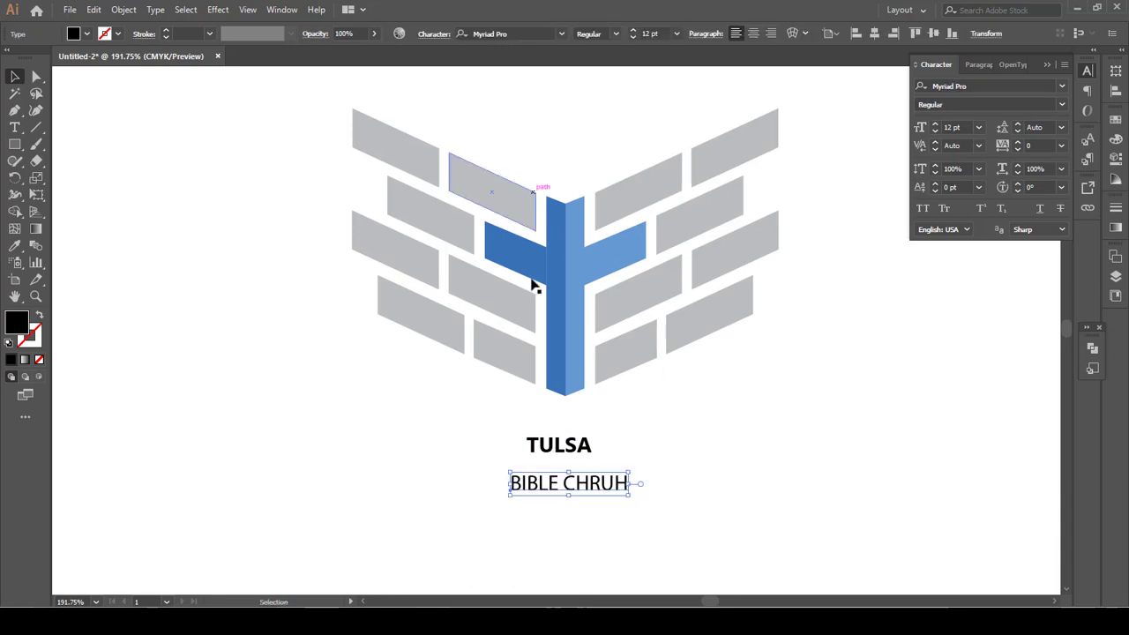
{"action": "key", "text": "i"}
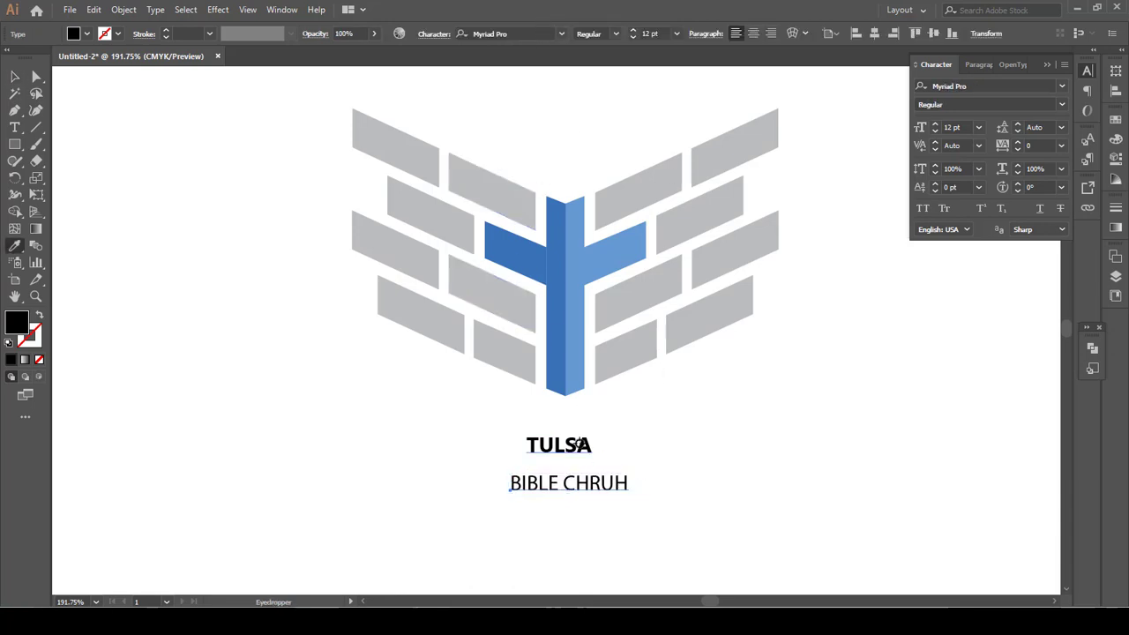
{"action": "left_click", "coordinate": [582, 446]}
{"action": "key", "text": "v"}
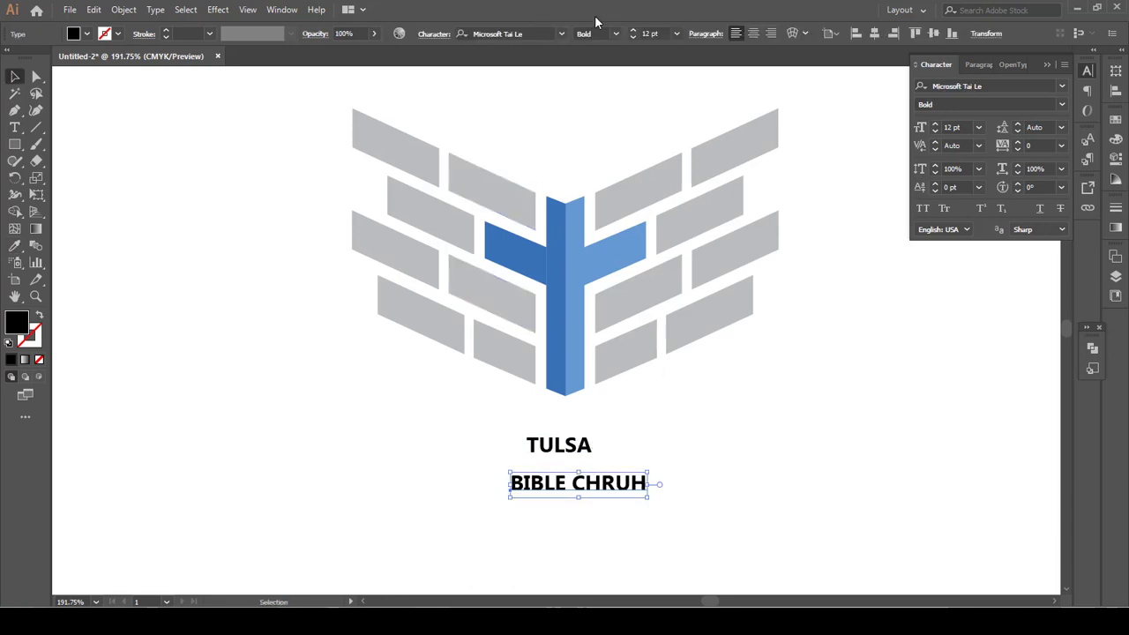
{"action": "left_click", "coordinate": [619, 34]}
{"action": "left_click", "coordinate": [611, 50]}
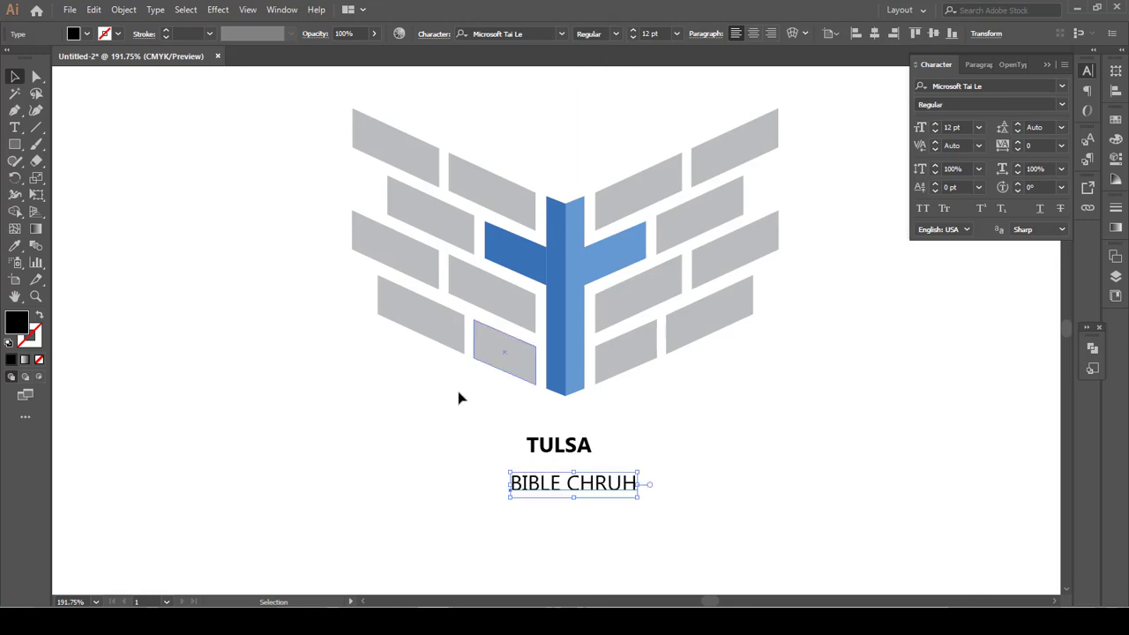
Step: Nudge the TULSA text slightly to the right beneath the column
{"action": "key", "text": "ctrl+space"}
{"action": "left_click_drag", "start_coordinate": [324, 314], "coordinate": [738, 544]}
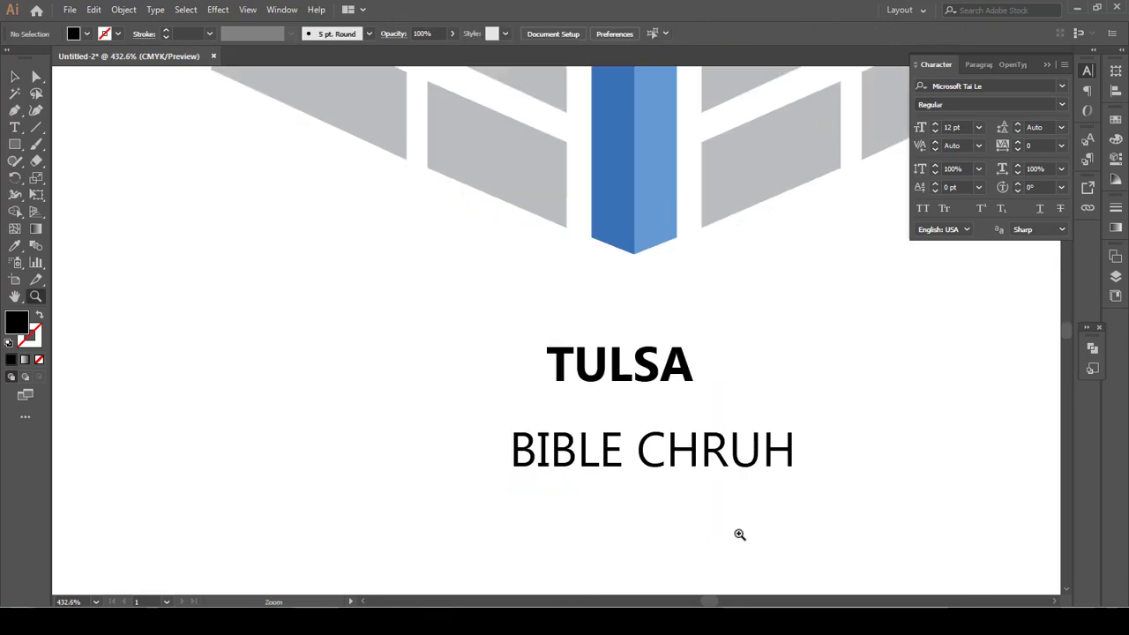
{"action": "left_click", "coordinate": [694, 377]}
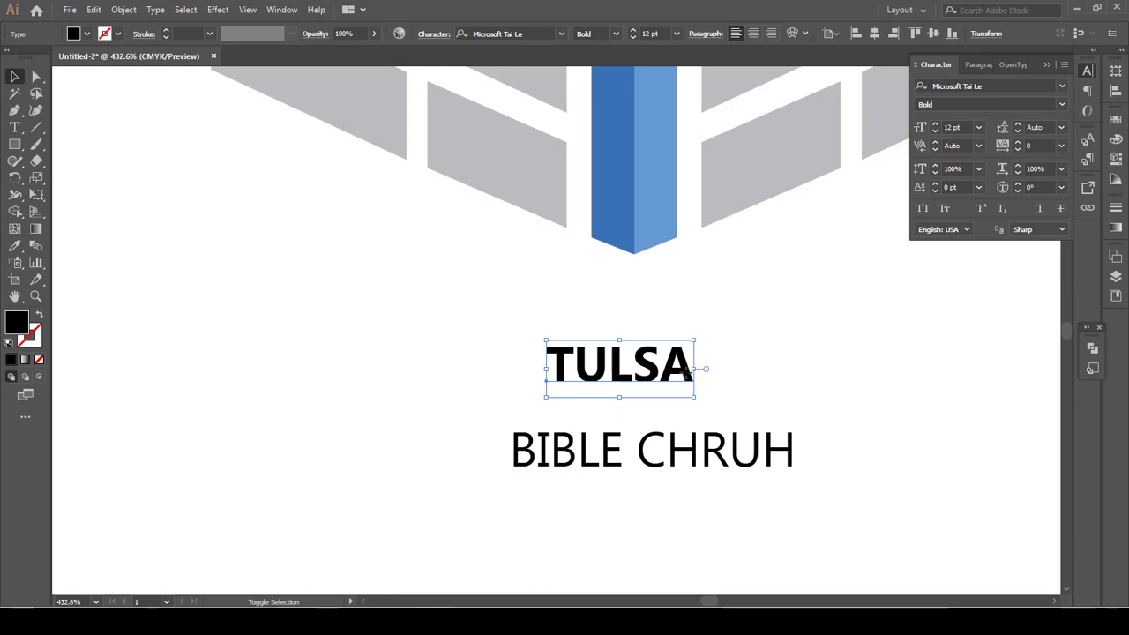
{"action": "key", "text": "Right"}
{"action": "key", "text": "Right"}
{"action": "key", "text": "Right"}
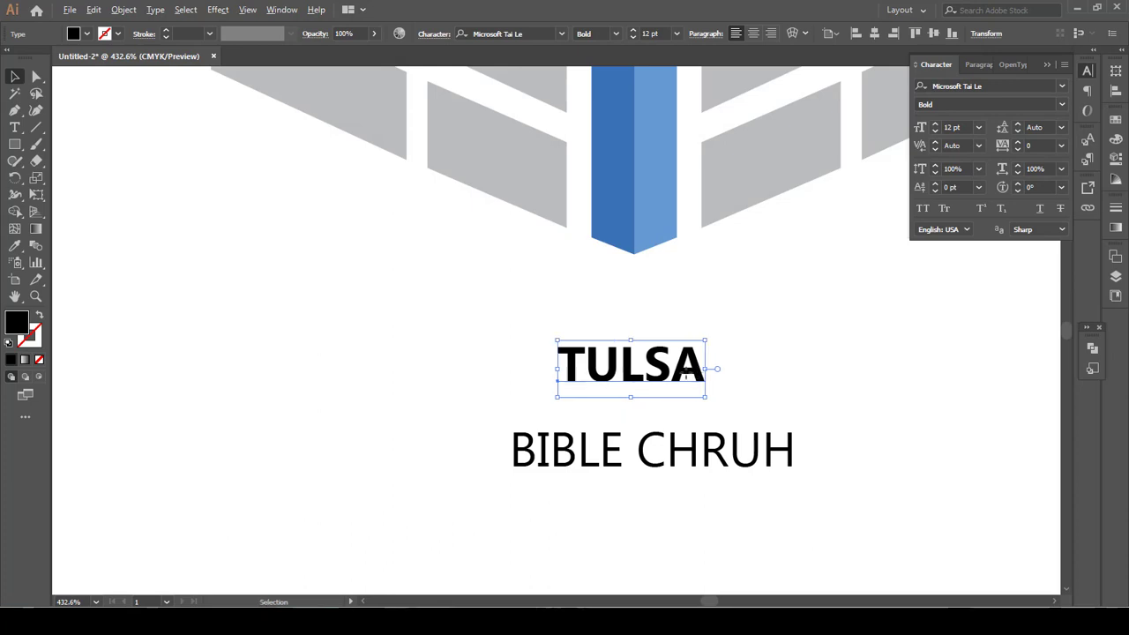
Step: Widen the letter spacing of the TULSA text to a tracking of 380
{"action": "key", "text": "alt+Right"}
{"action": "key", "text": "alt+Right"}
{"action": "key", "text": "alt+Right"}
{"action": "key", "text": "alt+Right"}
{"action": "key", "text": "alt+Right"}
{"action": "key", "text": "alt+Right"}
{"action": "key", "text": "alt+Right"}
{"action": "key", "text": "alt+Right"}
{"action": "key", "text": "alt+Right"}
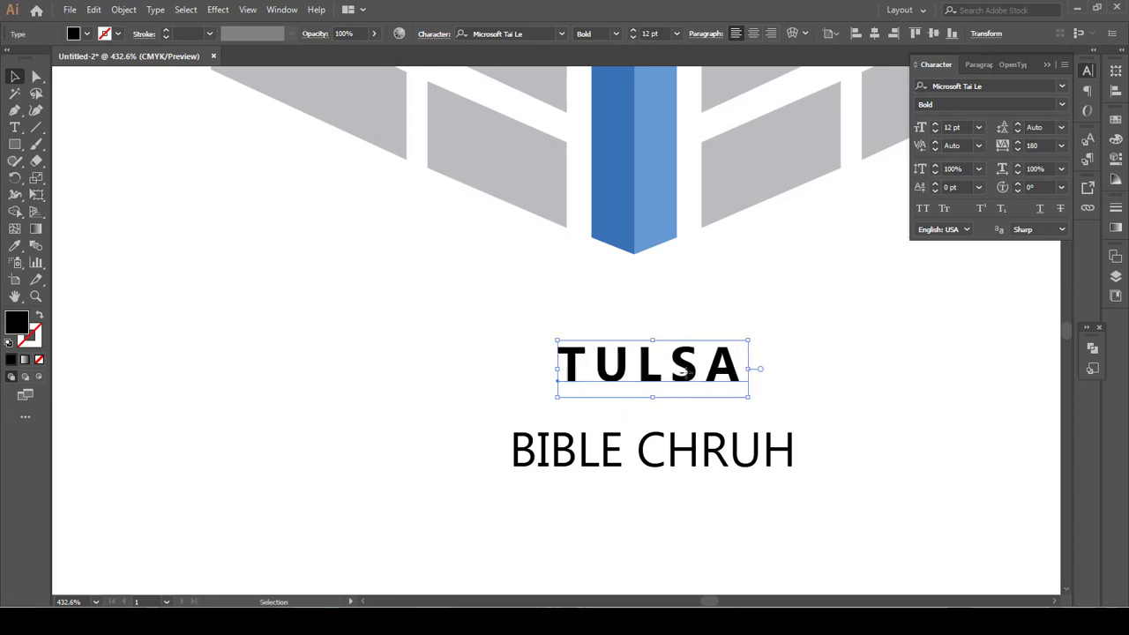
{"action": "key", "text": "alt+Right"}
{"action": "key", "text": "alt+Right"}
{"action": "key", "text": "alt+Right"}
{"action": "key", "text": "alt+Right"}
{"action": "key", "text": "alt+Right"}
{"action": "key", "text": "alt+Right"}
{"action": "key", "text": "alt+Right"}
{"action": "key", "text": "alt+Right"}
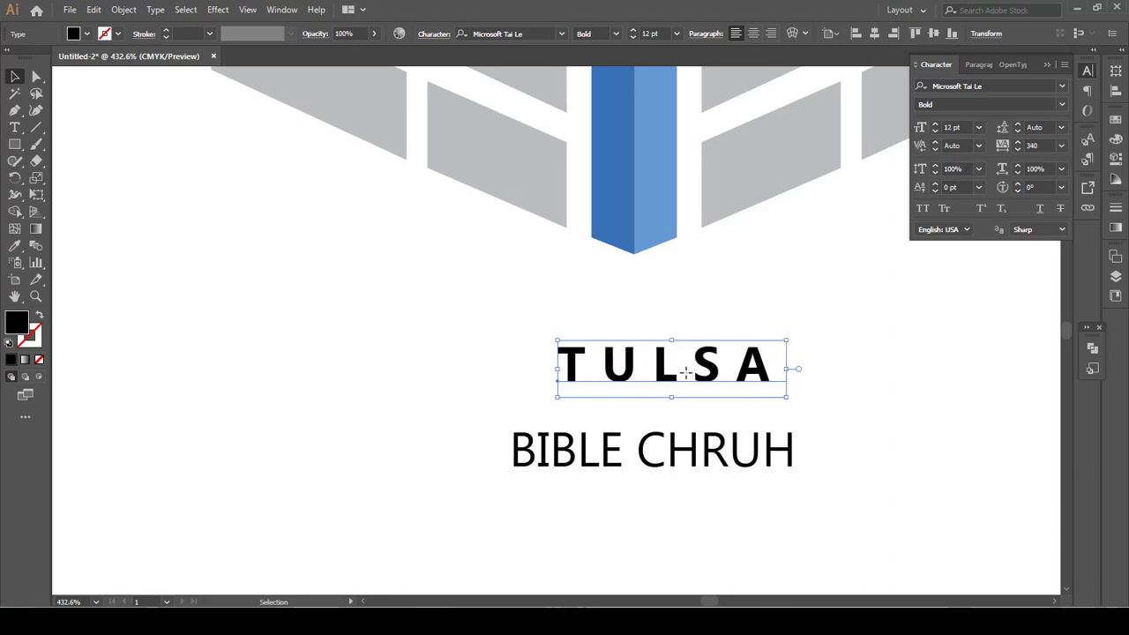
{"action": "key", "text": "alt+Right"}
{"action": "key", "text": "alt+Right"}
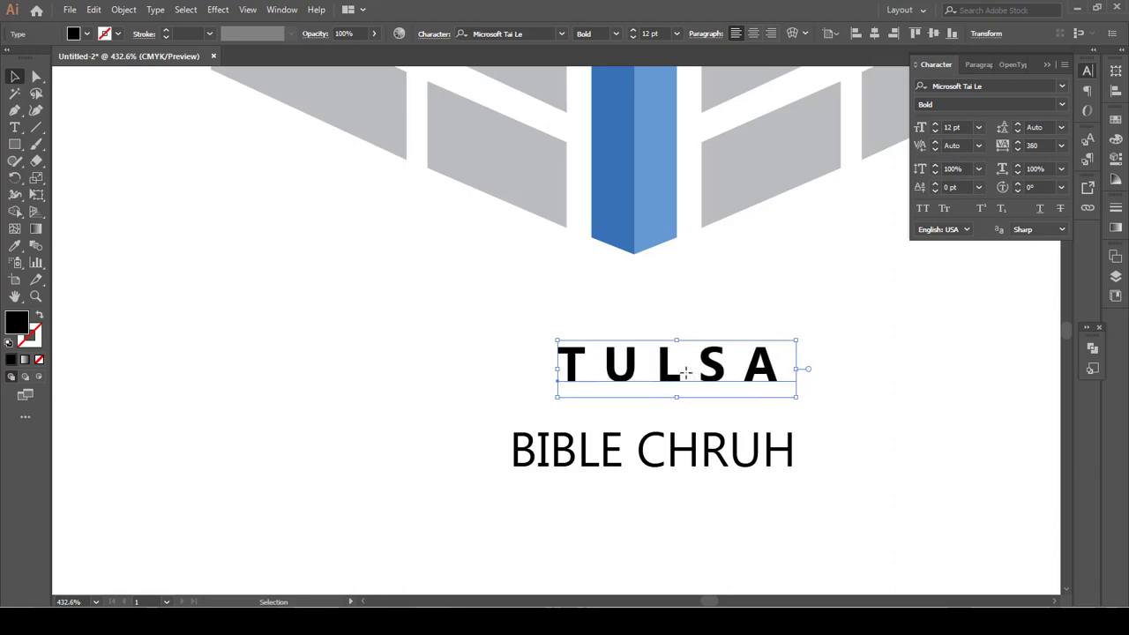
Step: Set the tracking of the BIBLE CHRUH text to 380
{"action": "left_click", "coordinate": [733, 441]}
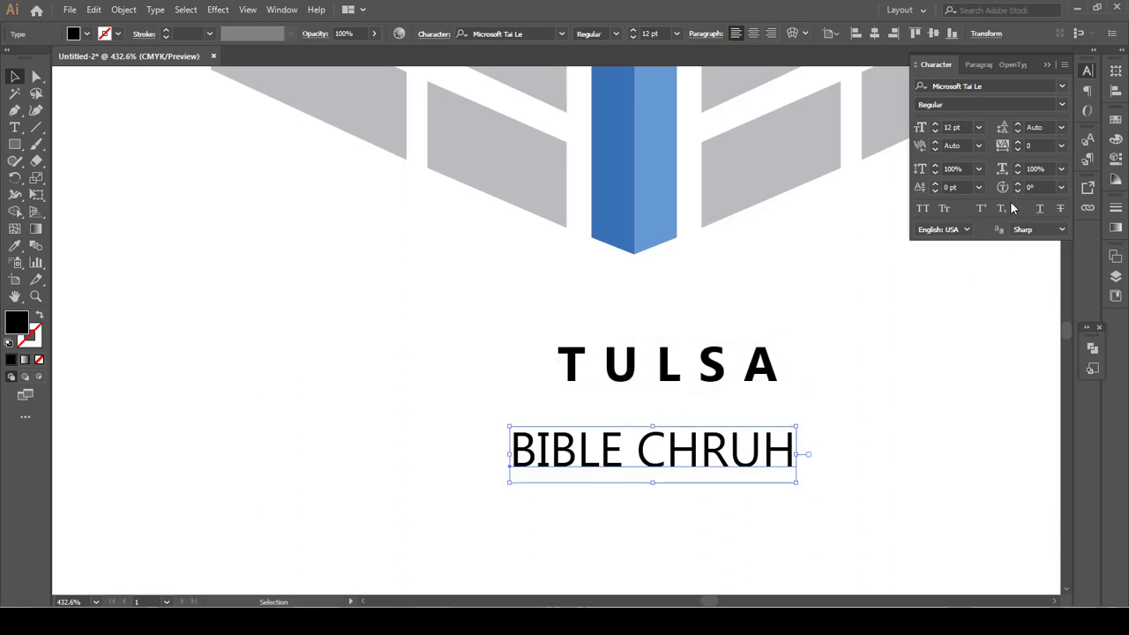
{"action": "left_click", "coordinate": [1031, 145]}
{"action": "type", "text": "380"}
{"action": "key", "text": "Return"}
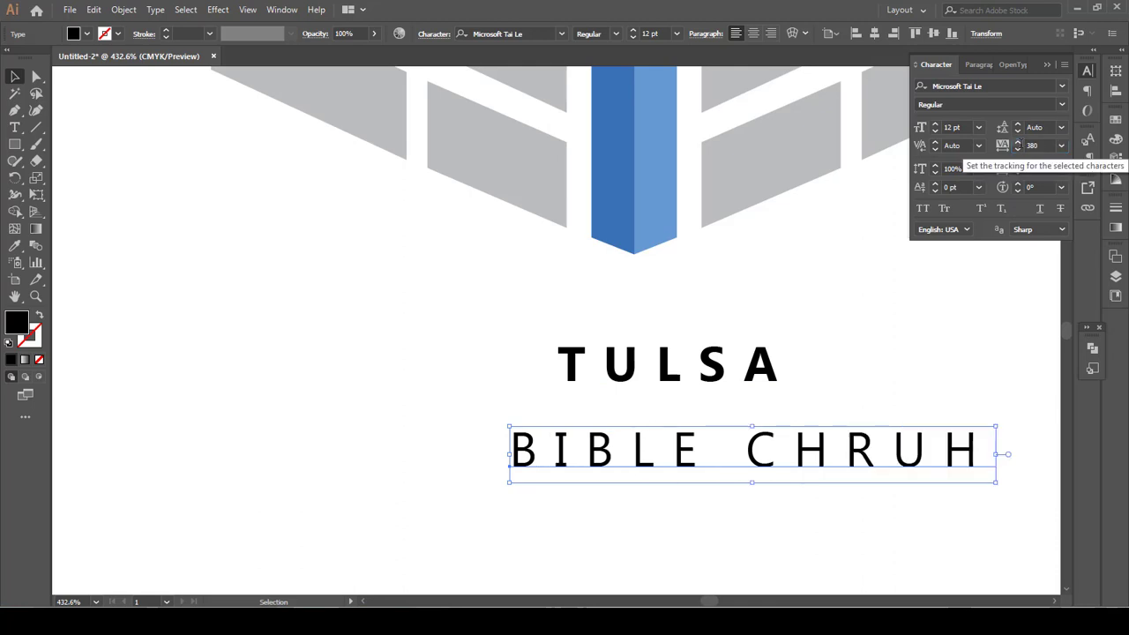
Step: Convert the TULSA and BIBLE CHRUH text lines to outlines
{"action": "left_click_drag", "start_coordinate": [442, 311], "coordinate": [1021, 550]}
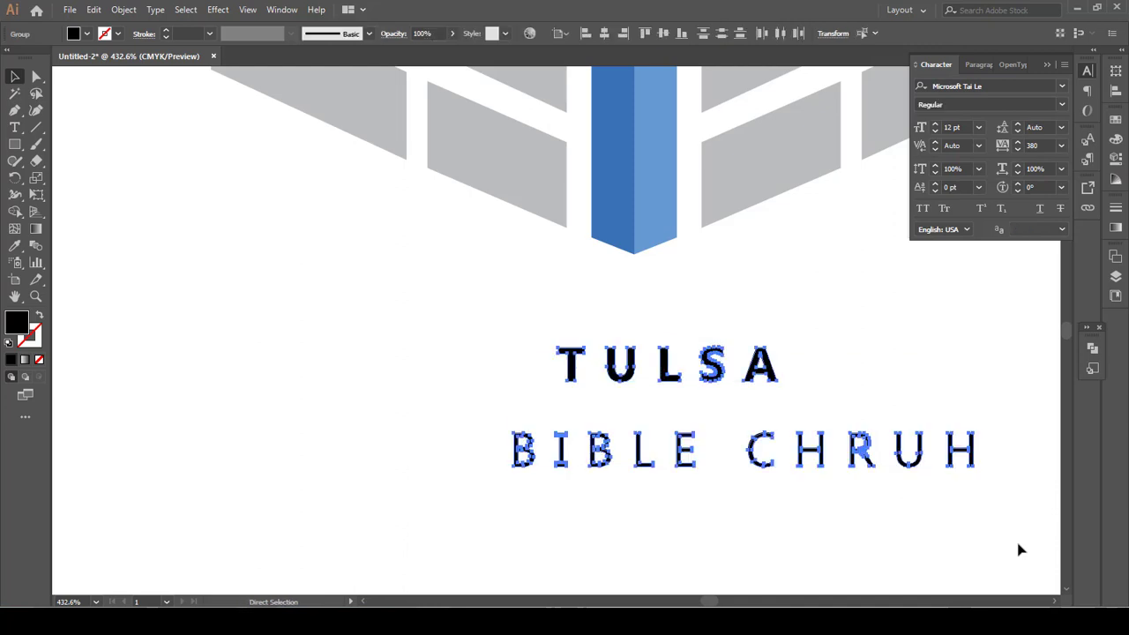
{"action": "left_click_drag", "start_coordinate": [451, 293], "coordinate": [530, 344]}
{"action": "left_click_drag", "start_coordinate": [743, 374], "coordinate": [866, 406]}
{"action": "key", "text": "v"}
Step: Align the left edges of the outlined TULSA and BIBLE CHRUH lines
{"action": "left_click_drag", "start_coordinate": [439, 398], "coordinate": [1008, 524]}
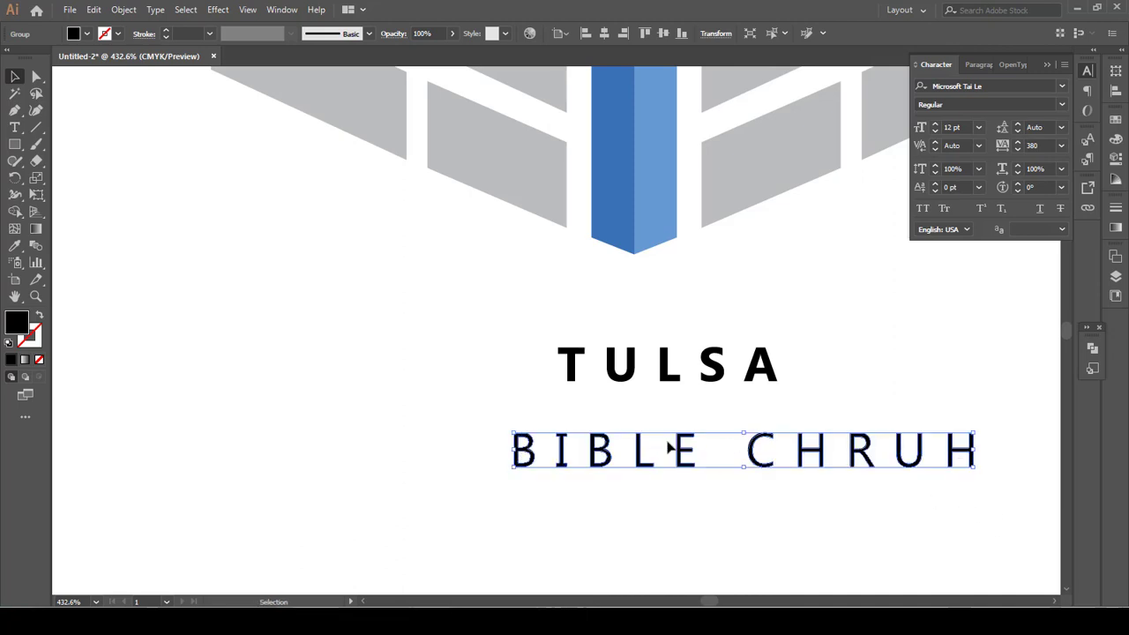
{"action": "left_click", "coordinate": [571, 359]}
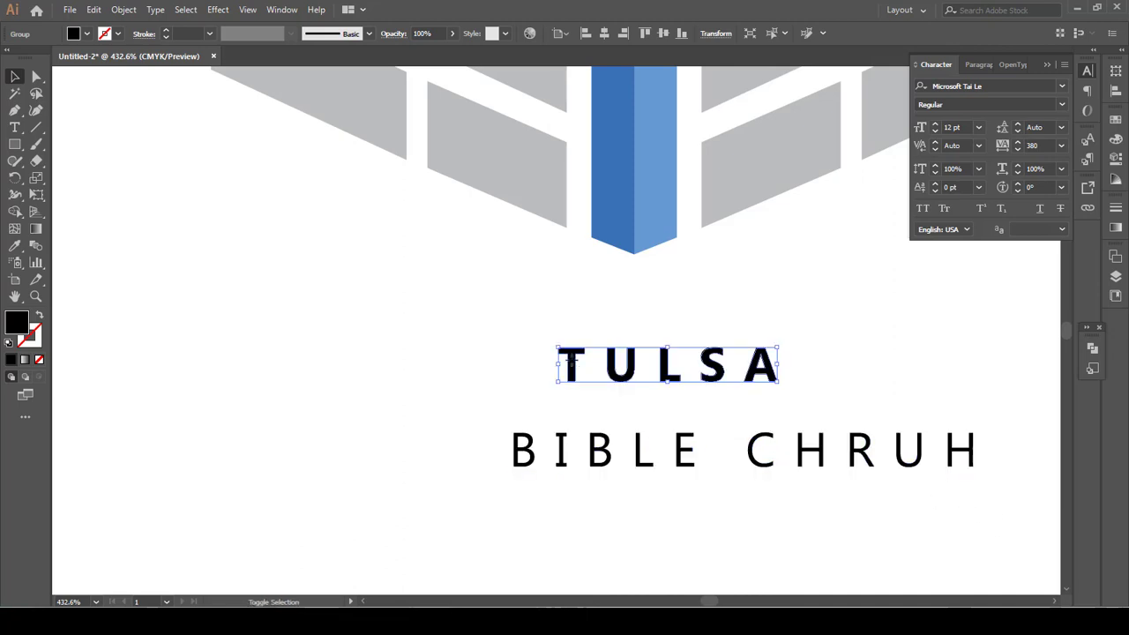
{"action": "left_click", "coordinate": [521, 466]}
{"action": "left_click", "coordinate": [568, 362], "text": "shift"}
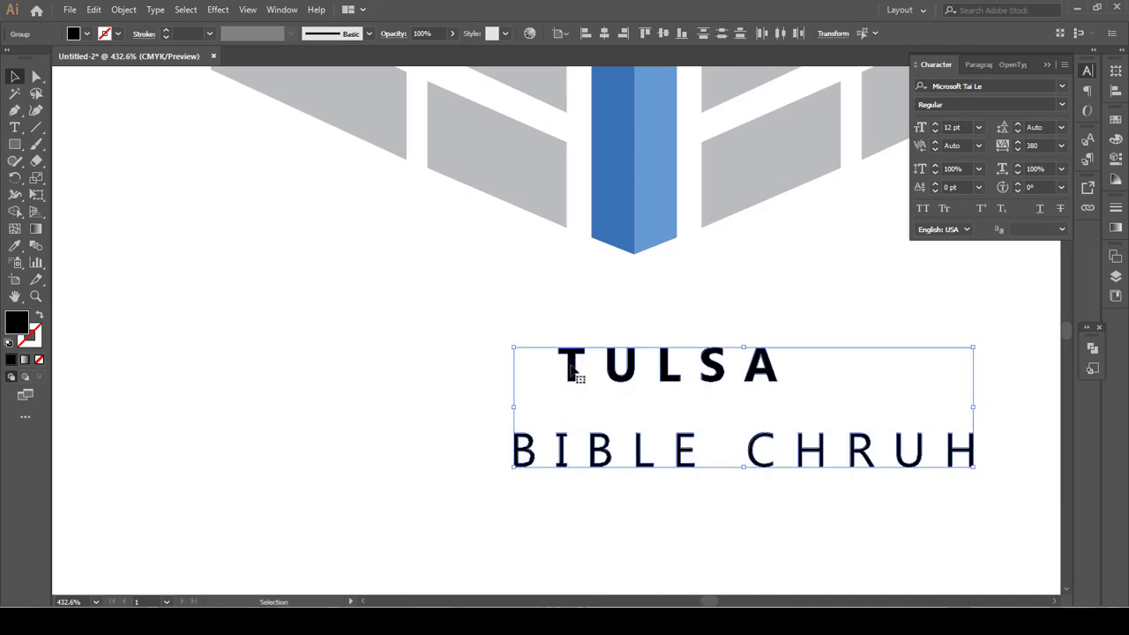
{"action": "left_click", "coordinate": [586, 34]}
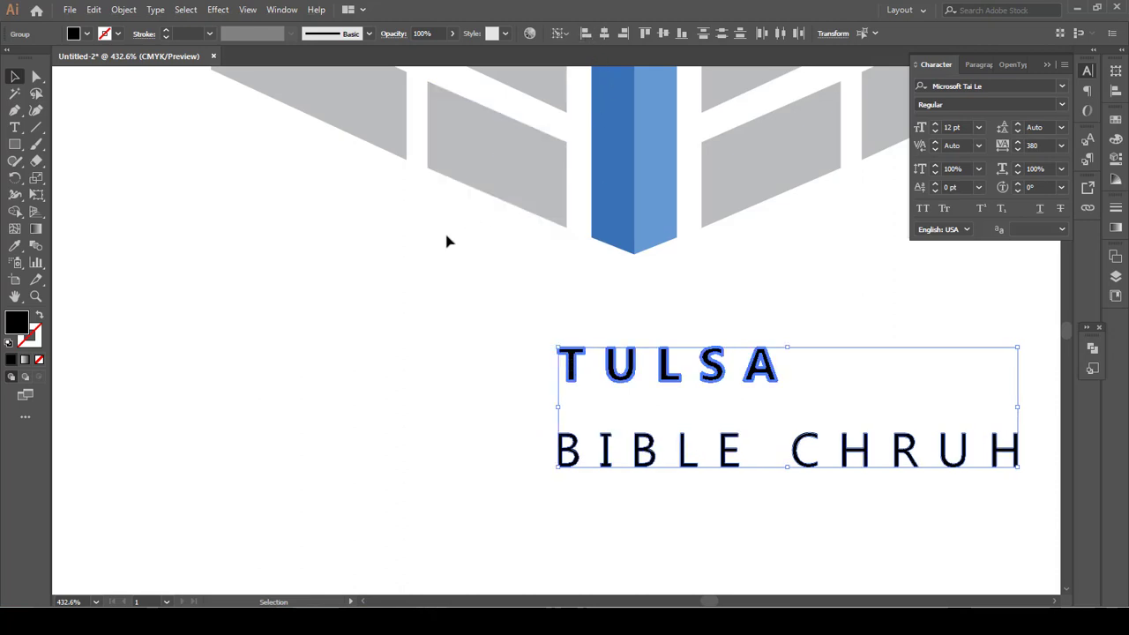
{"action": "left_click", "coordinate": [728, 496]}
Step: Scale BIBLE CHRUH down proportionally until its width matches the TULSA line
{"action": "left_click", "coordinate": [968, 446]}
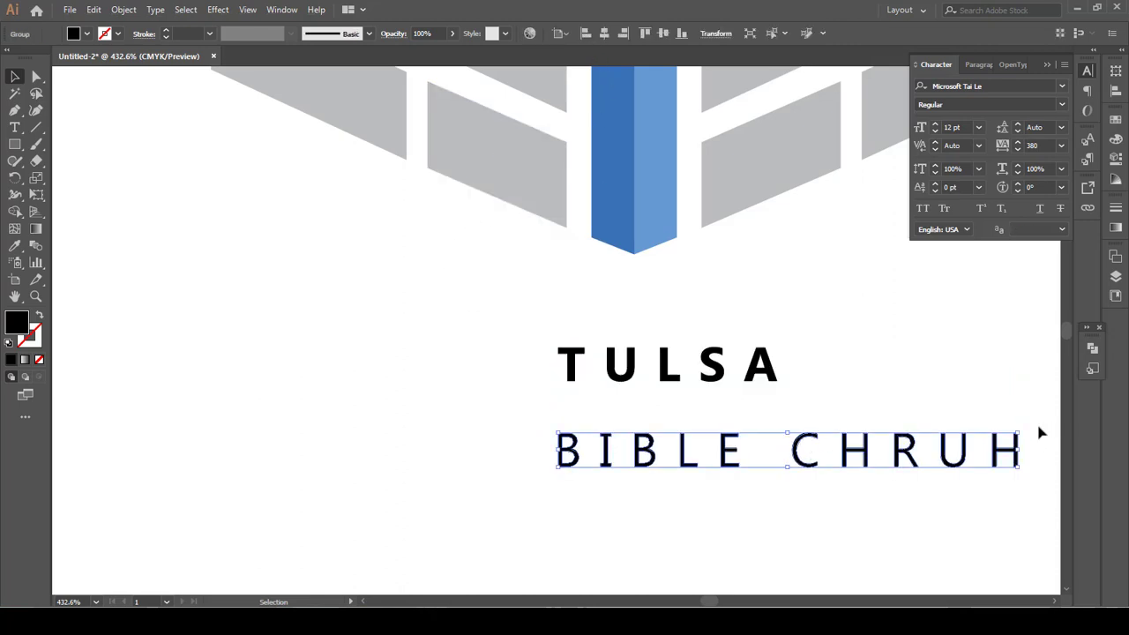
{"action": "left_click_drag", "start_coordinate": [1023, 431], "coordinate": [787, 434]}
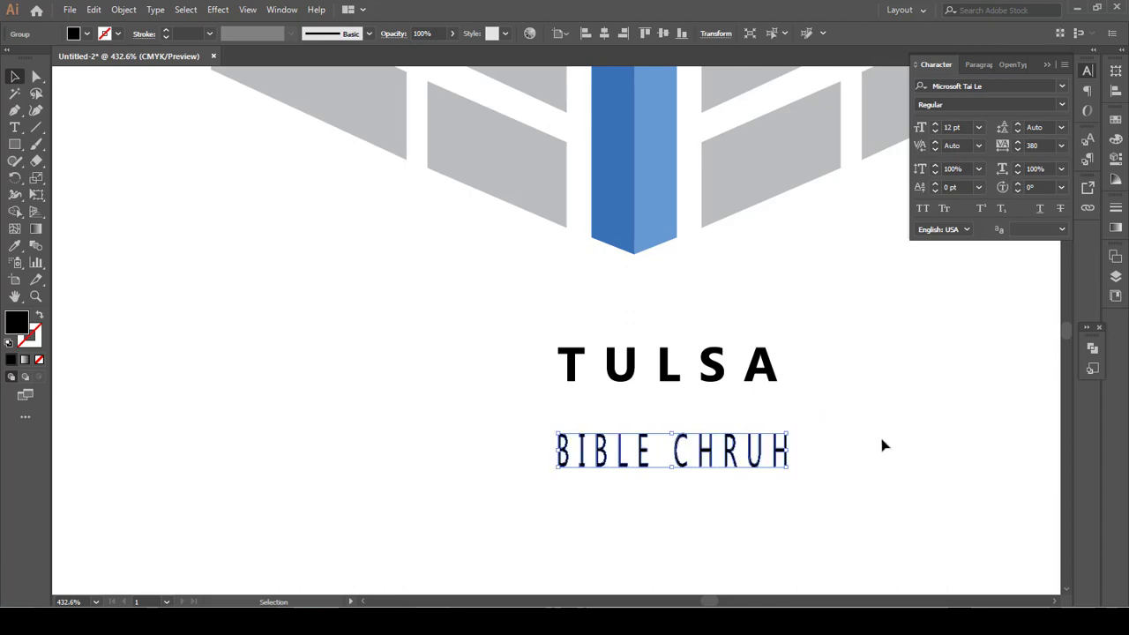
{"action": "key", "text": "ctrl+z"}
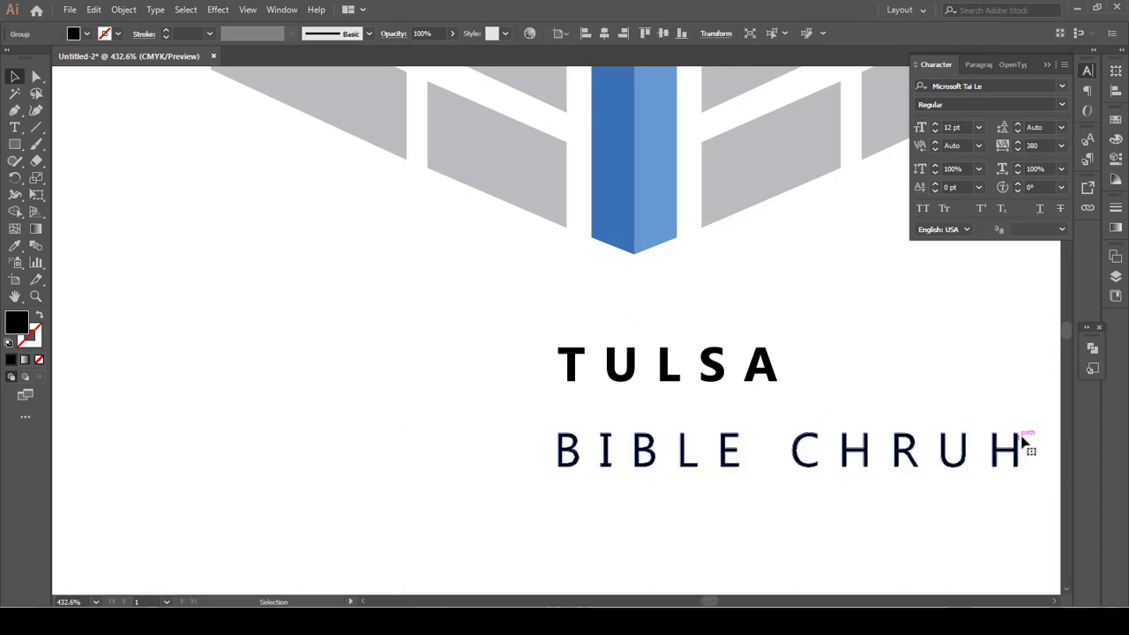
{"action": "left_click_drag", "start_coordinate": [1019, 433], "coordinate": [777, 379]}
{"action": "left_click", "coordinate": [780, 483]}
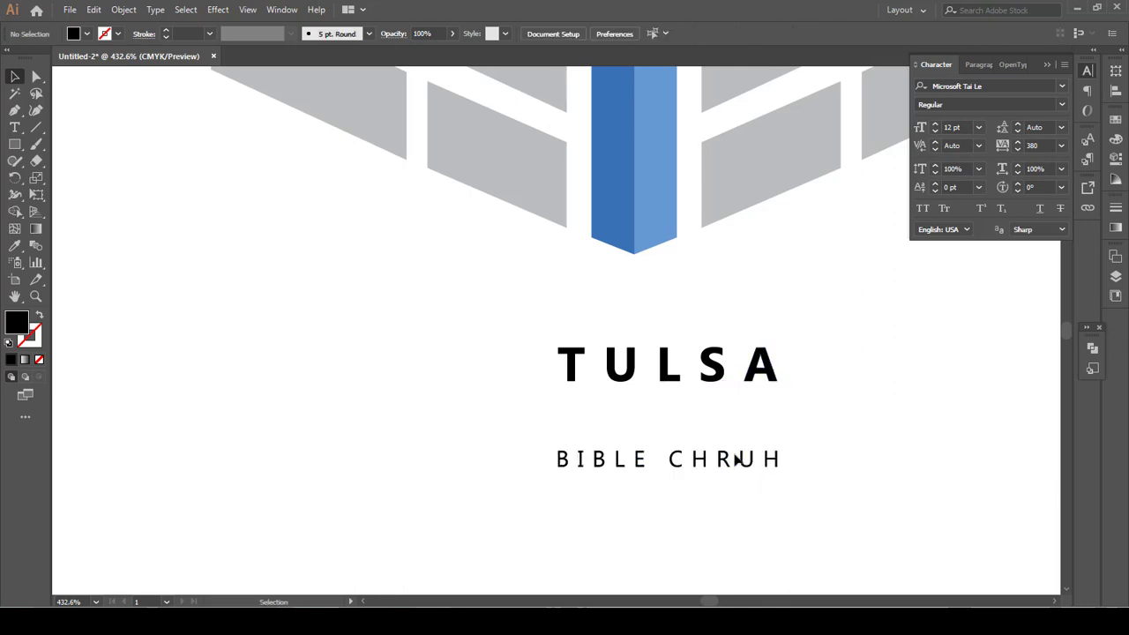
Step: Move the BIBLE CHRUH line straight up so it sits close beneath TULSA
{"action": "left_click_drag", "start_coordinate": [729, 461], "coordinate": [723, 398]}
{"action": "key", "text": "z"}
{"action": "left_click_drag", "start_coordinate": [472, 278], "coordinate": [848, 453]}
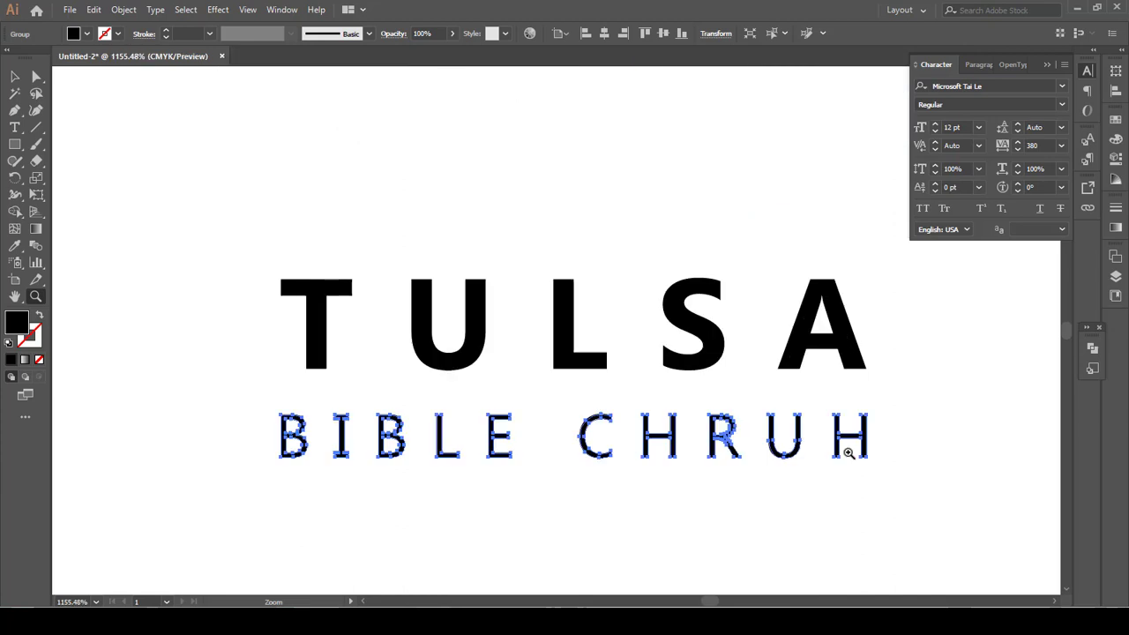
{"action": "key", "text": "v"}
{"action": "left_click", "coordinate": [792, 489]}
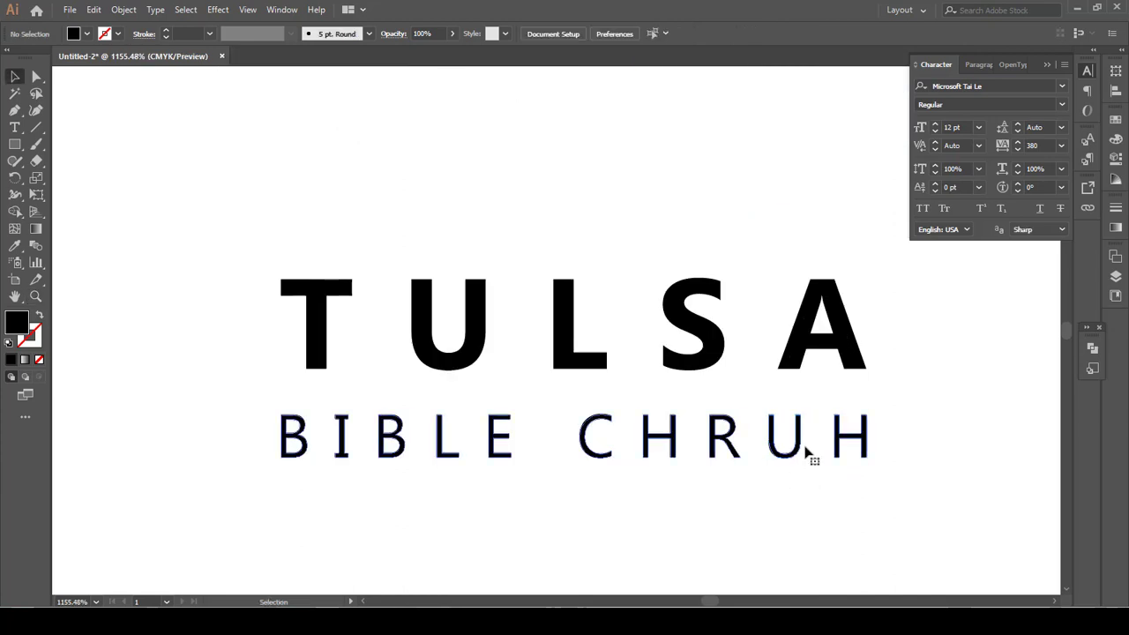
Step: Shrink BIBLE CHRUH proportionally from both ends so it spans about from TULSA's U to its S
{"action": "left_click", "coordinate": [806, 453]}
{"action": "left_click_drag", "start_coordinate": [870, 412], "coordinate": [730, 414]}
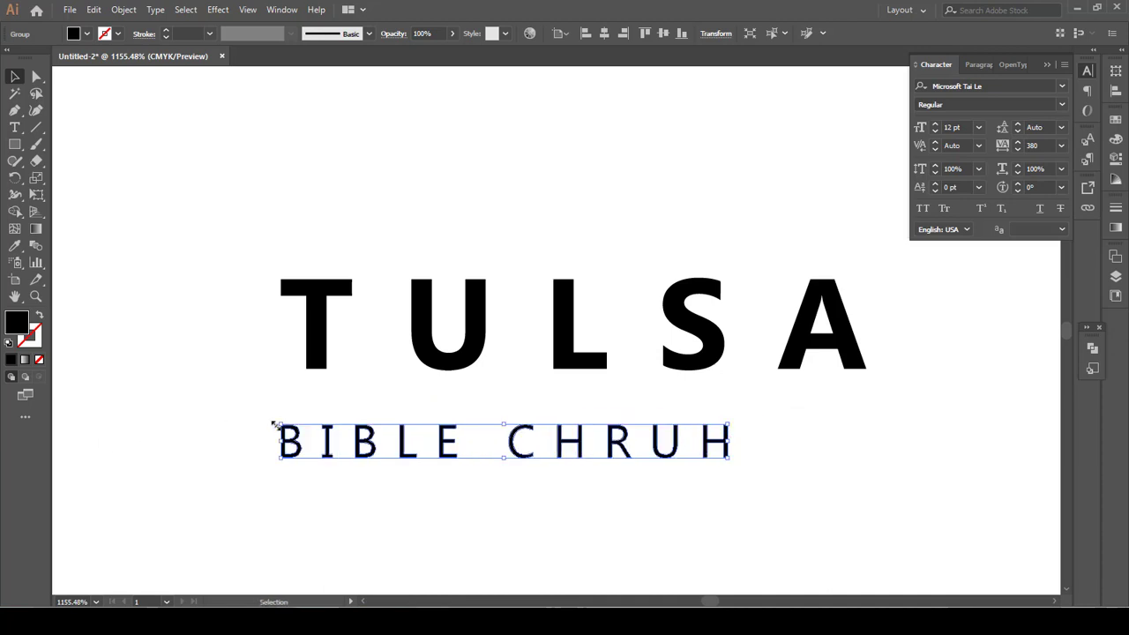
{"action": "left_click_drag", "start_coordinate": [276, 424], "coordinate": [412, 352]}
{"action": "left_click", "coordinate": [313, 453]}
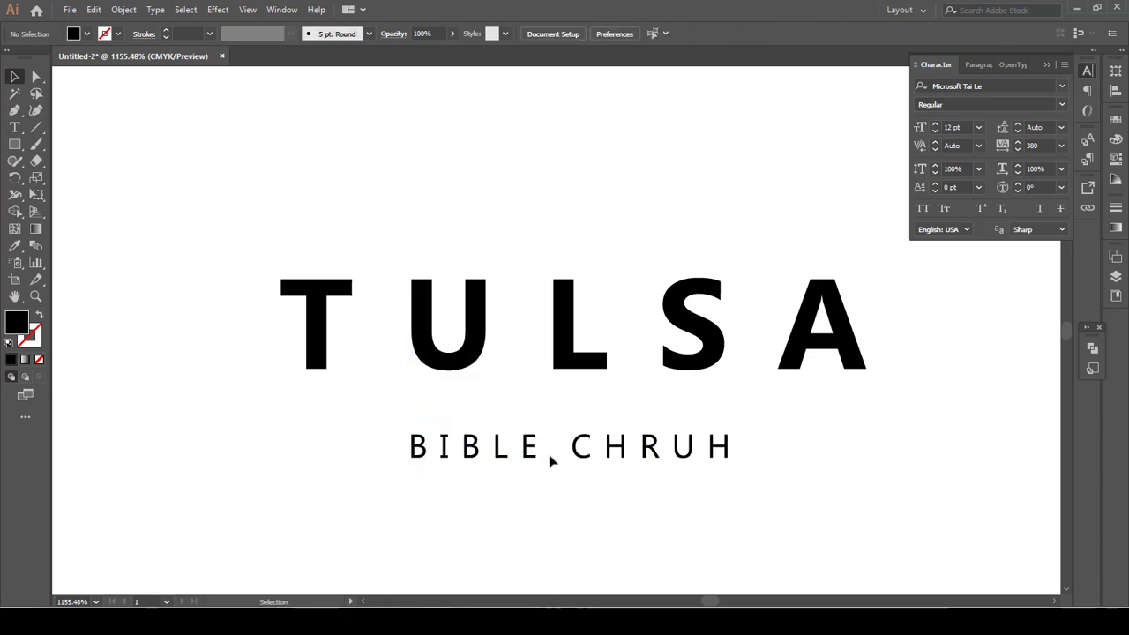
Step: Nudge the smaller BIBLE CHRUH line up until it sits just below TULSA
{"action": "left_click", "coordinate": [527, 452]}
{"action": "key", "text": "Up"}
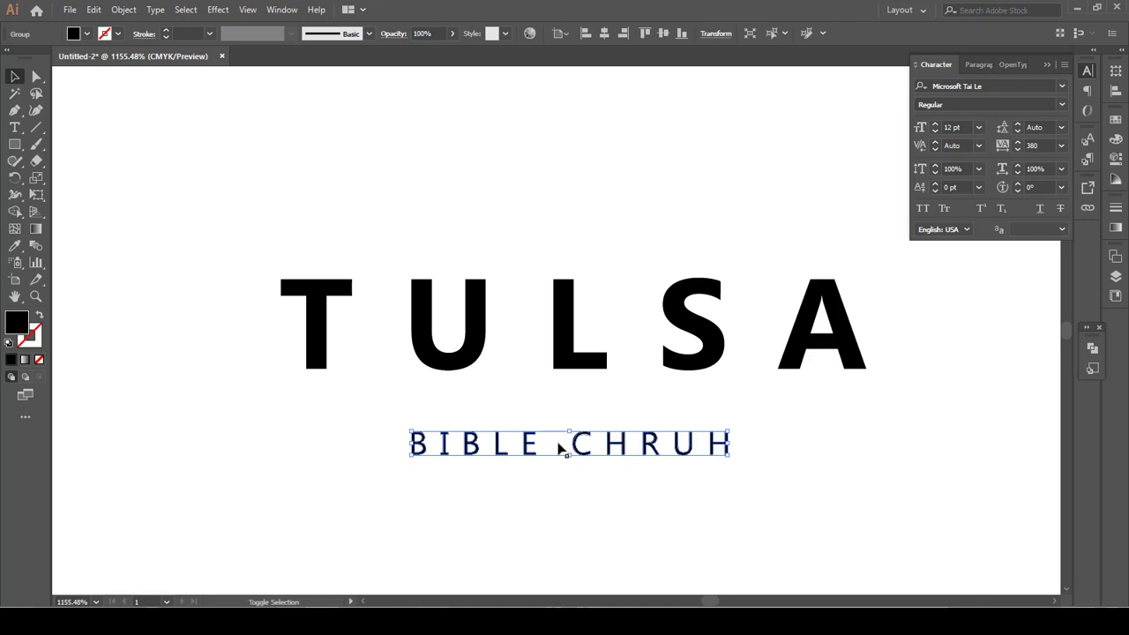
{"action": "key", "text": "Up"}
{"action": "key", "text": "Up"}
{"action": "key", "text": "Up"}
{"action": "key", "text": "Up"}
{"action": "key", "text": "Up"}
{"action": "key", "text": "Up"}
{"action": "key", "text": "Up"}
{"action": "key", "text": "Up"}
{"action": "key", "text": "Up"}
{"action": "key", "text": "Up"}
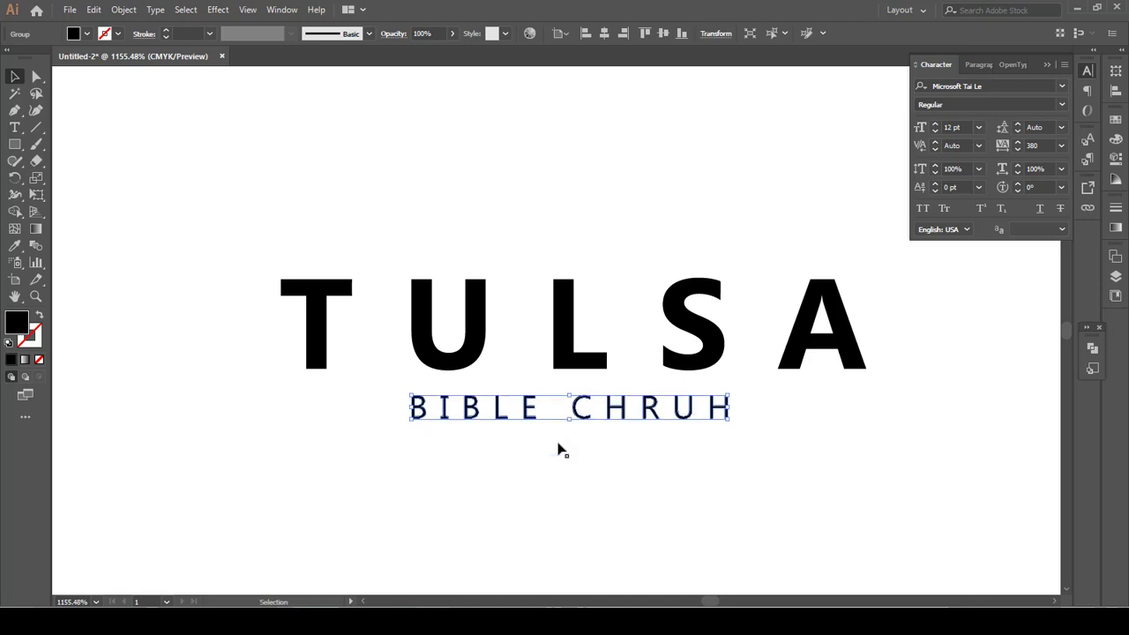
Step: Select the TULSA and BIBLE CHRUH lines and group them into one text block
{"action": "scroll", "coordinate": [238, 410], "scroll_direction": "down", "scroll_amount": 1}
{"action": "left_click_drag", "start_coordinate": [178, 255], "coordinate": [813, 496]}
{"action": "scroll", "coordinate": [719, 424], "scroll_direction": "down", "scroll_amount": 2}
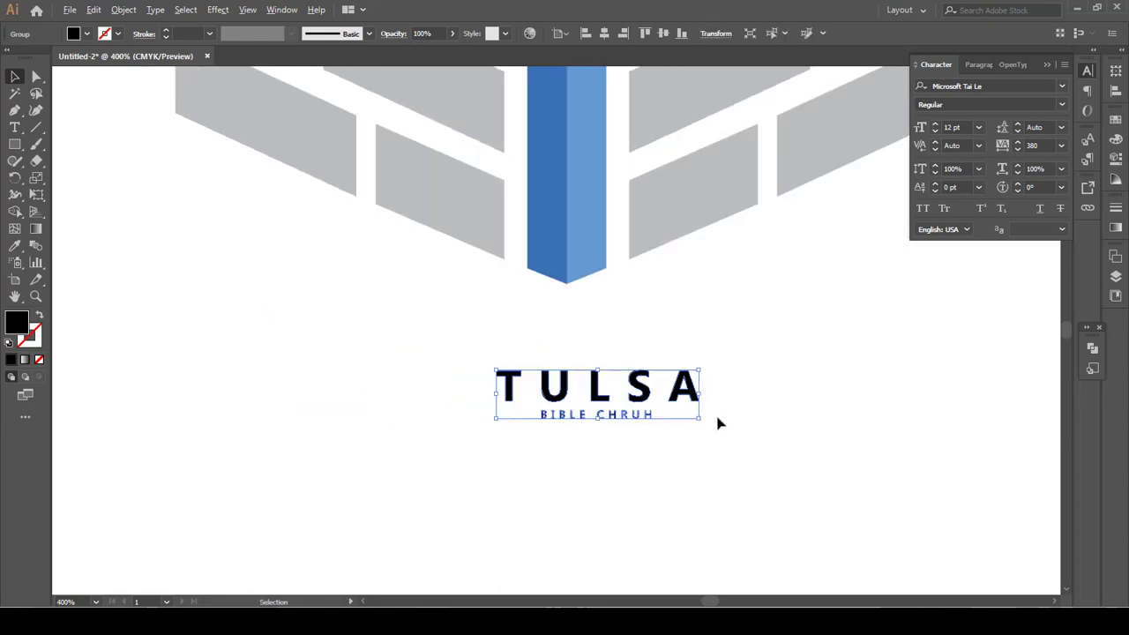
{"action": "scroll", "coordinate": [492, 407], "scroll_direction": "down", "scroll_amount": 1}
{"action": "key", "text": "z"}
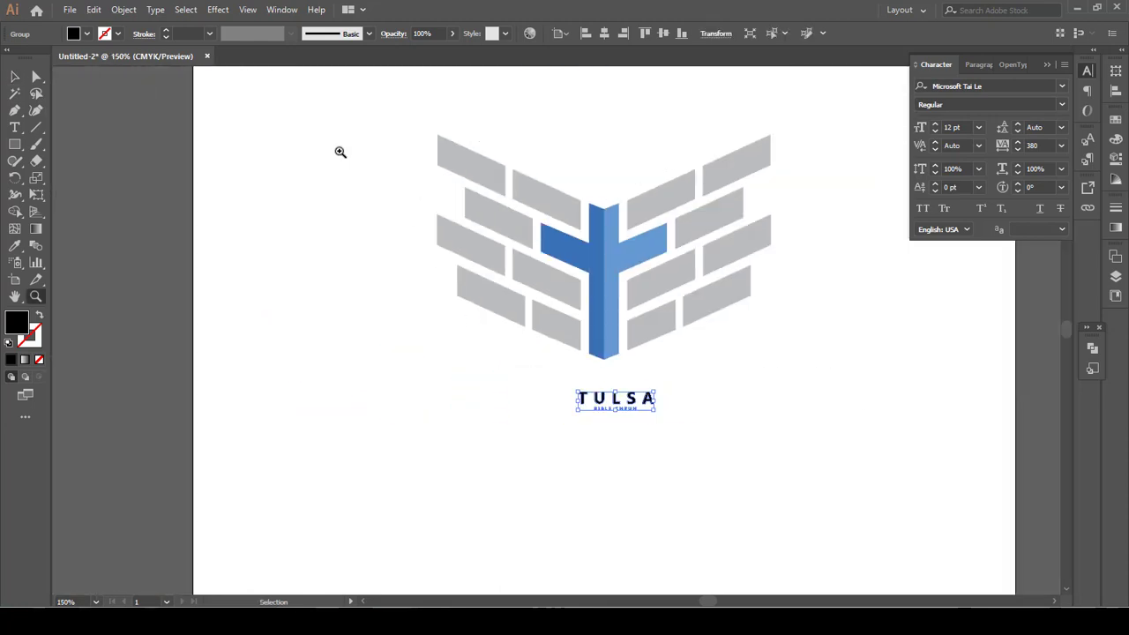
{"action": "left_click_drag", "start_coordinate": [358, 103], "coordinate": [852, 437]}
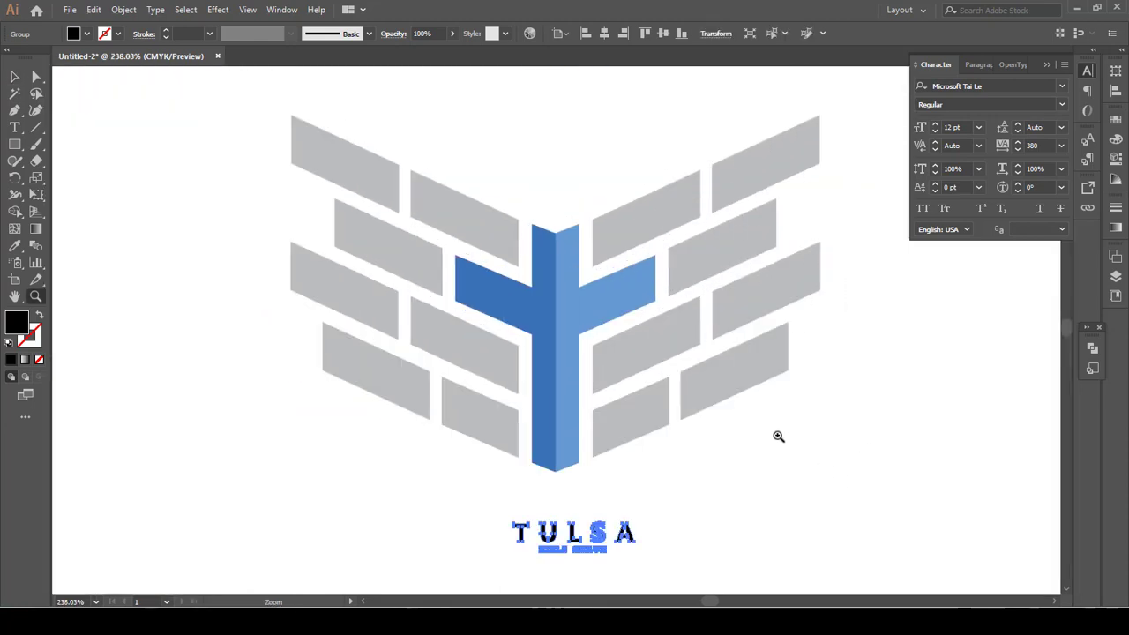
{"action": "key", "text": "v"}
{"action": "scroll", "coordinate": [655, 298], "scroll_direction": "down", "scroll_amount": 2}
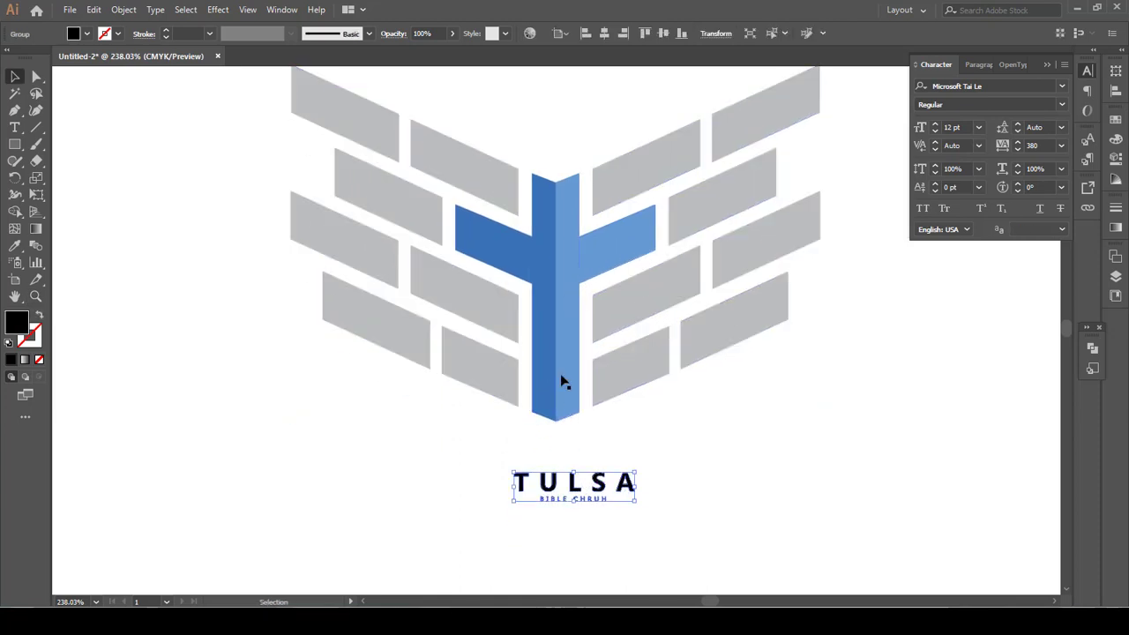
Step: Align the text block to the left edge of the brick emblem
{"action": "key", "text": "ctrl+a"}
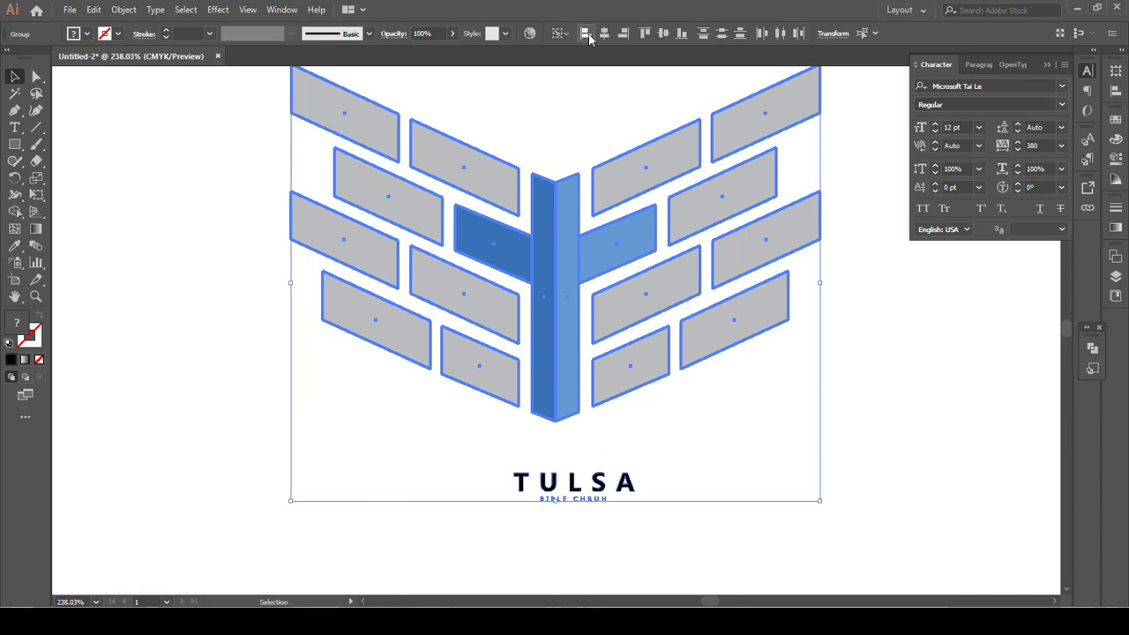
{"action": "left_click", "coordinate": [586, 33]}
{"action": "left_click", "coordinate": [205, 335]}
{"action": "scroll", "coordinate": [324, 305], "scroll_direction": "down", "scroll_amount": 1}
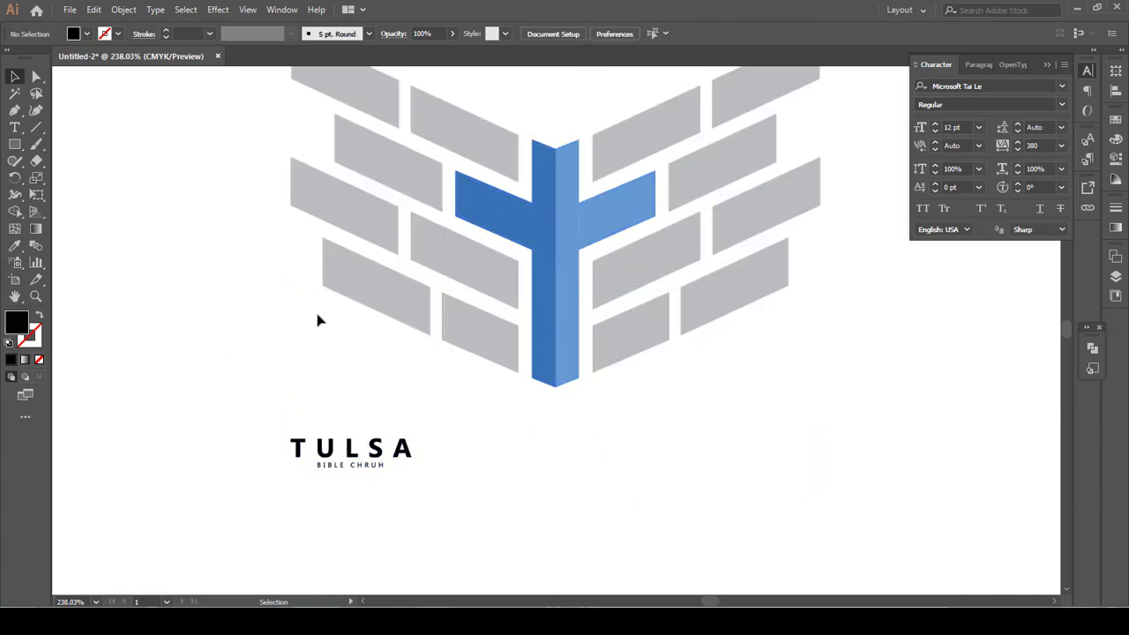
Step: Scale the text block up proportionally until it spans the full width of the brick emblem
{"action": "scroll", "coordinate": [318, 316], "scroll_direction": "down", "scroll_amount": 1}
{"action": "left_click", "coordinate": [395, 427]}
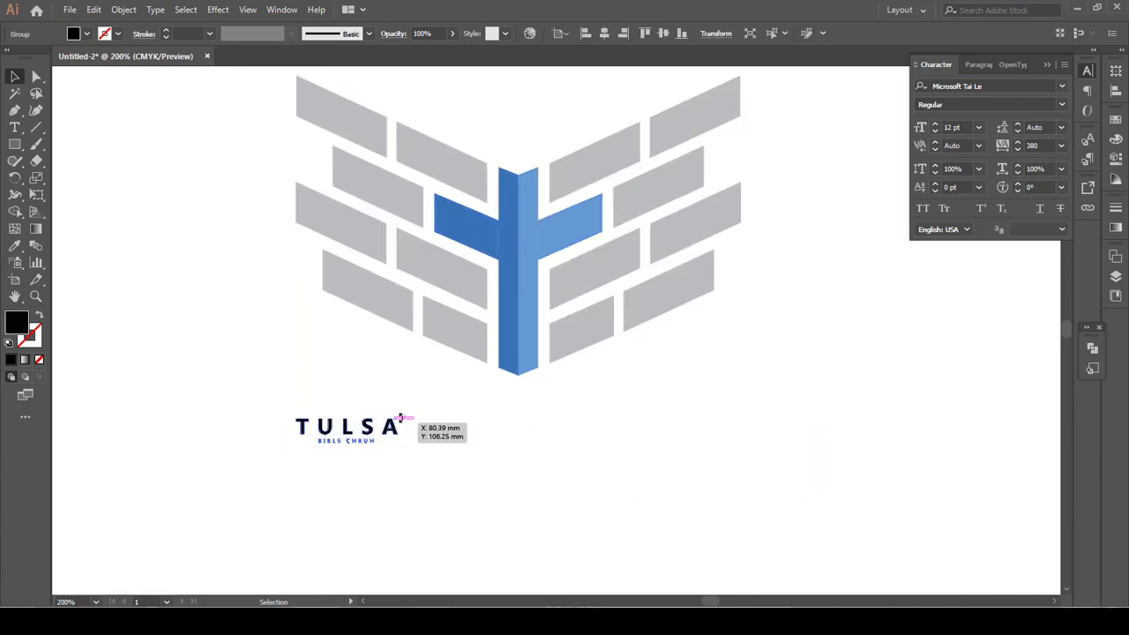
{"action": "left_click_drag", "start_coordinate": [398, 417], "coordinate": [741, 219]}
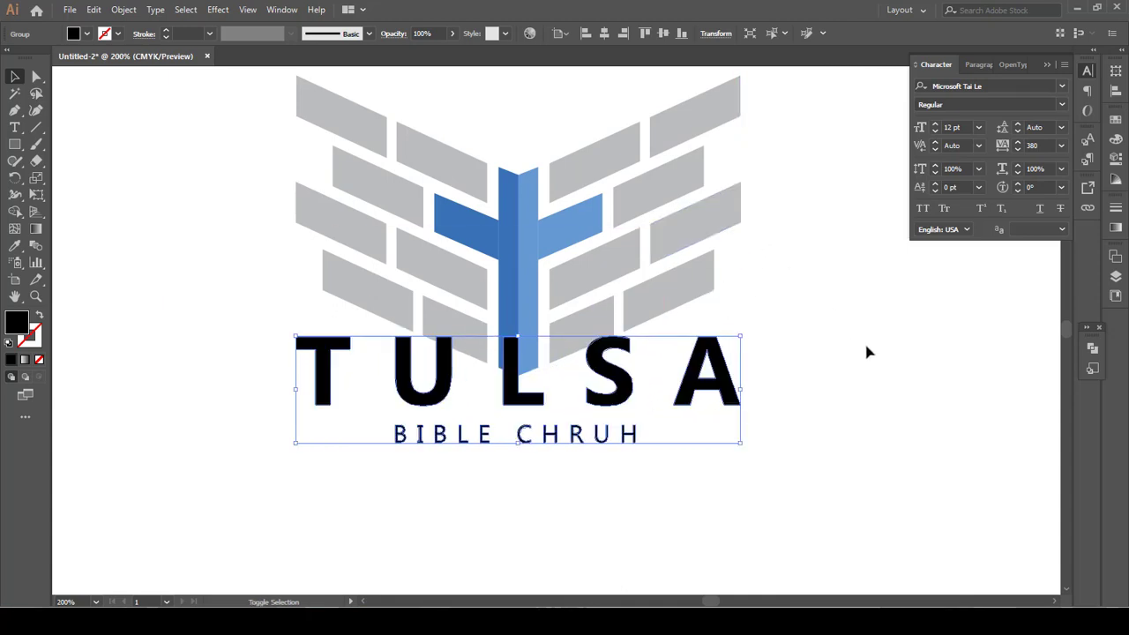
Step: Nudge the enlarged text block straight down until it sits just below the tip of the blue column
{"action": "key", "text": "Down"}
{"action": "key", "text": "Down"}
{"action": "key", "text": "Down"}
{"action": "key", "text": "Down"}
{"action": "key", "text": "Down"}
{"action": "key", "text": "Down"}
{"action": "key", "text": "Down"}
{"action": "key", "text": "Down"}
{"action": "key", "text": "Down"}
{"action": "key", "text": "Down"}
{"action": "key", "text": "Down"}
{"action": "key", "text": "Down"}
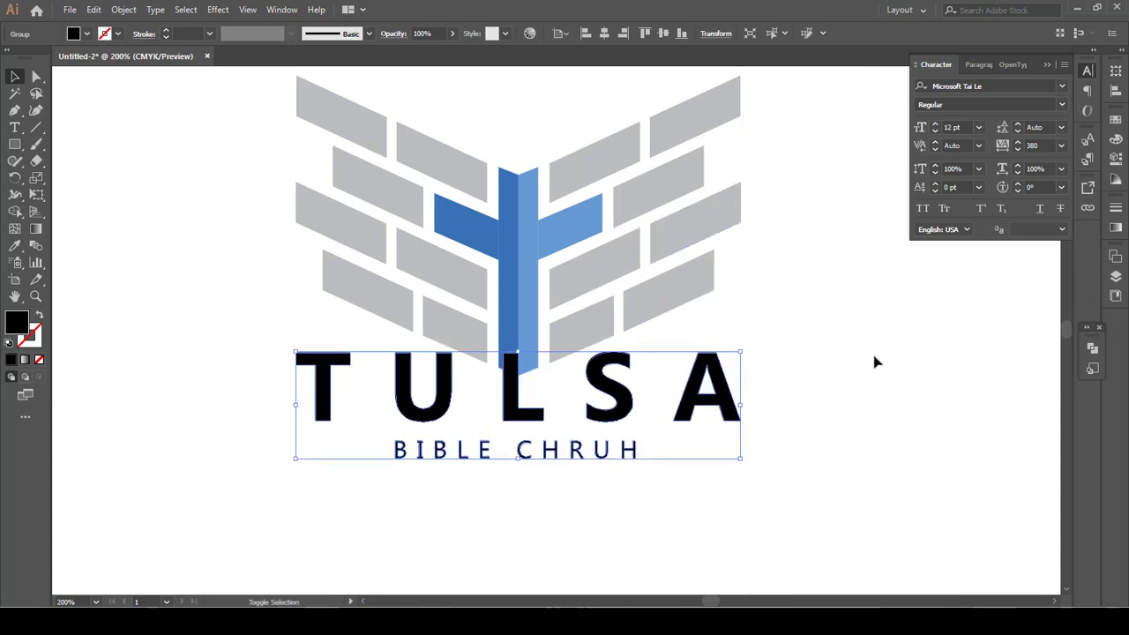
{"action": "key", "text": "Down"}
{"action": "key", "text": "Down"}
{"action": "key", "text": "Down"}
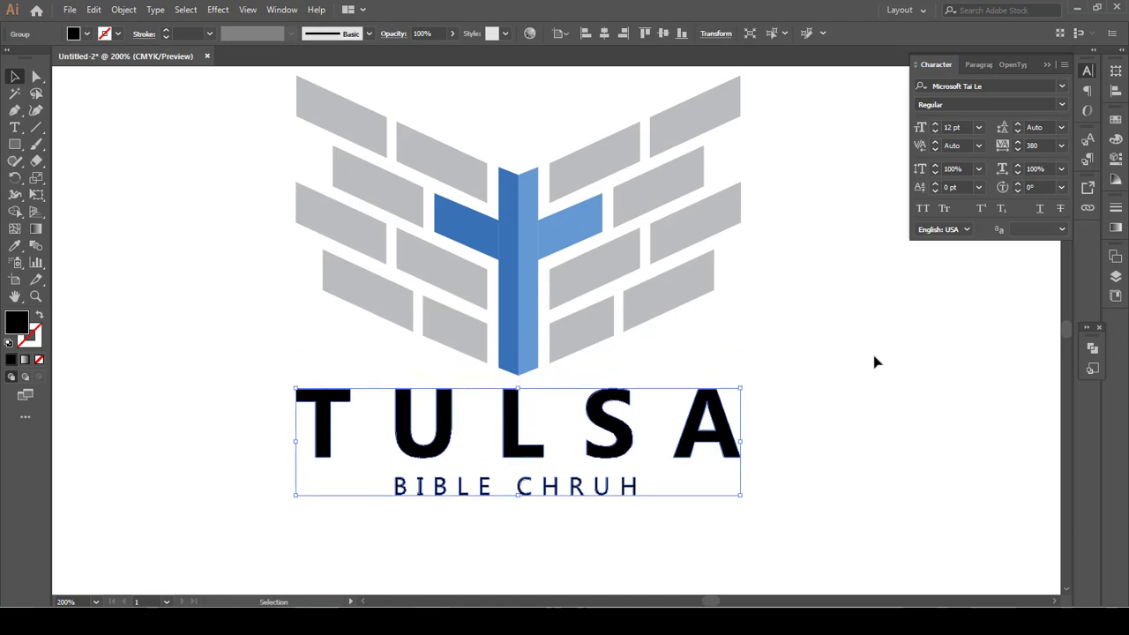
{"action": "key", "text": "Down"}
{"action": "key", "text": "Down"}
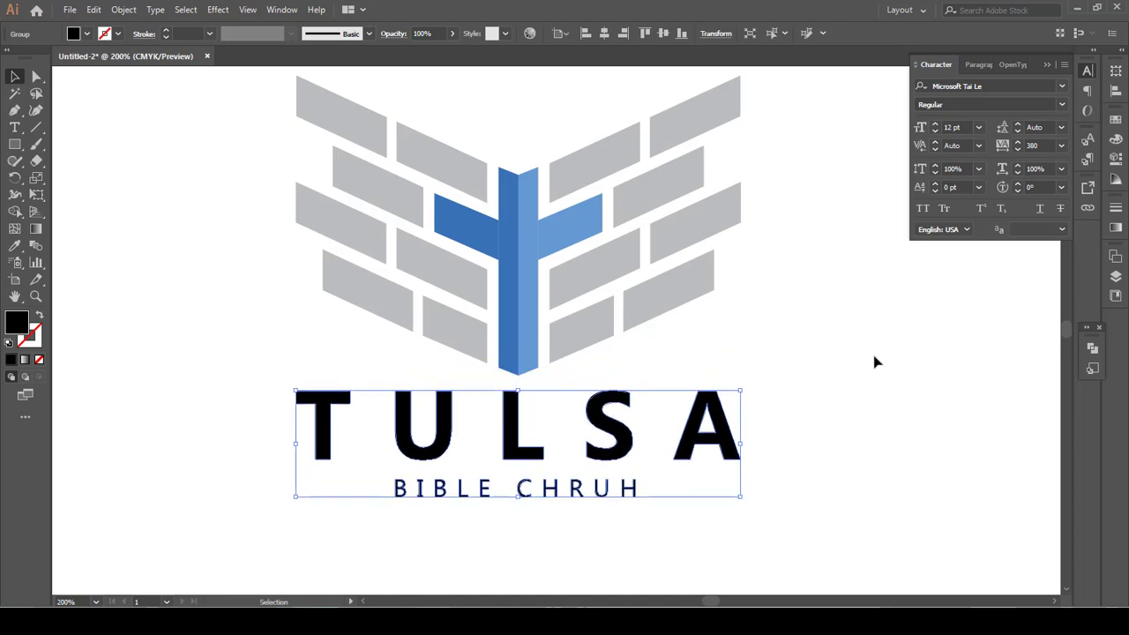
{"action": "key", "text": "Down"}
Step: Select the emblem together with the text block and align them with each other
{"action": "key", "text": "ctrl+minus"}
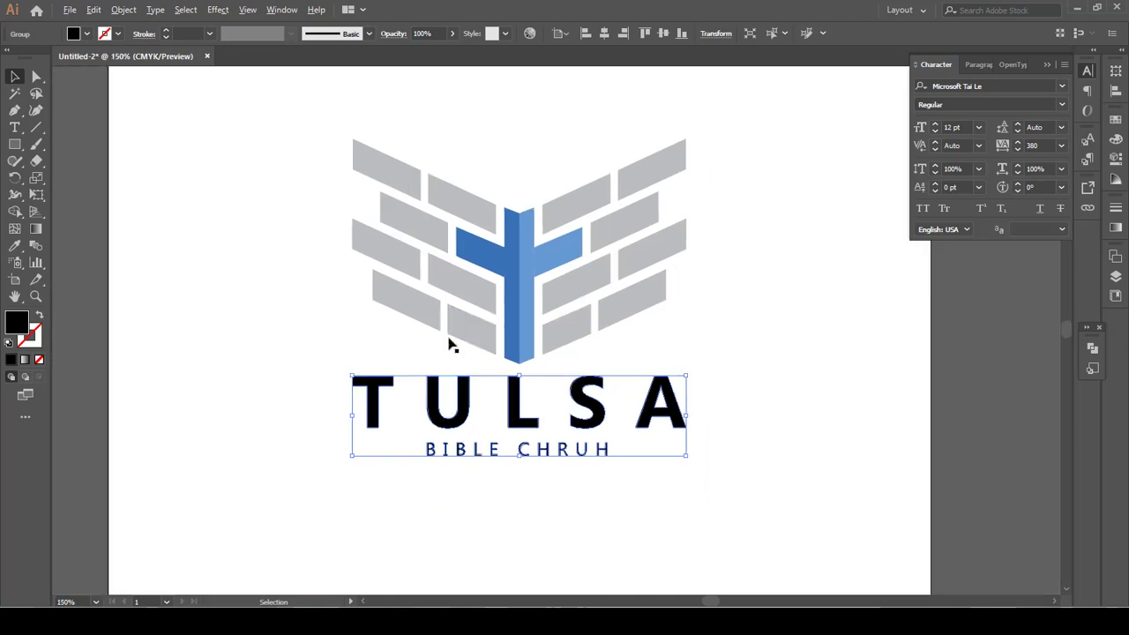
{"action": "key", "text": "ctrl+minus"}
{"action": "left_click", "coordinate": [501, 335], "text": "shift"}
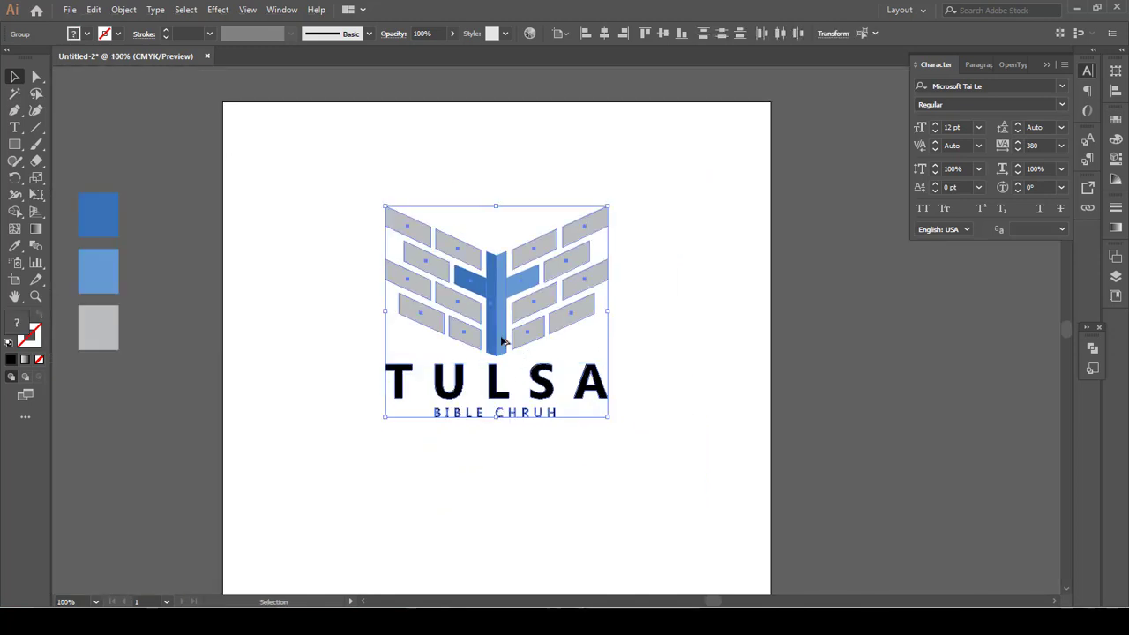
{"action": "left_click", "coordinate": [333, 136]}
{"action": "key", "text": "z"}
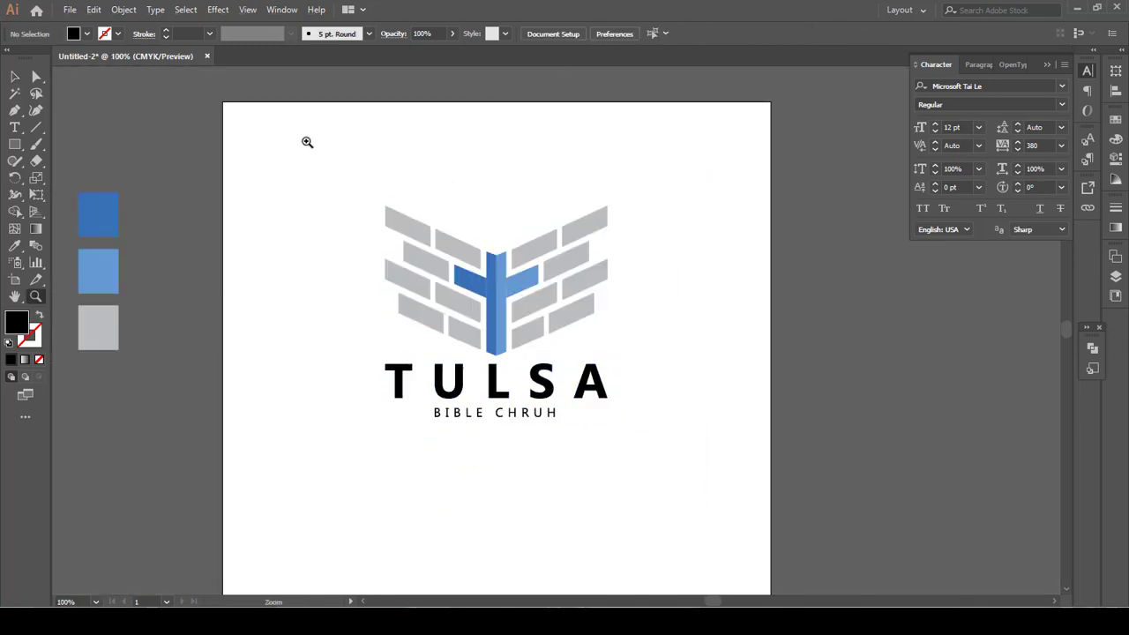
{"action": "left_click_drag", "start_coordinate": [321, 150], "coordinate": [641, 461]}
{"action": "key", "text": "v"}
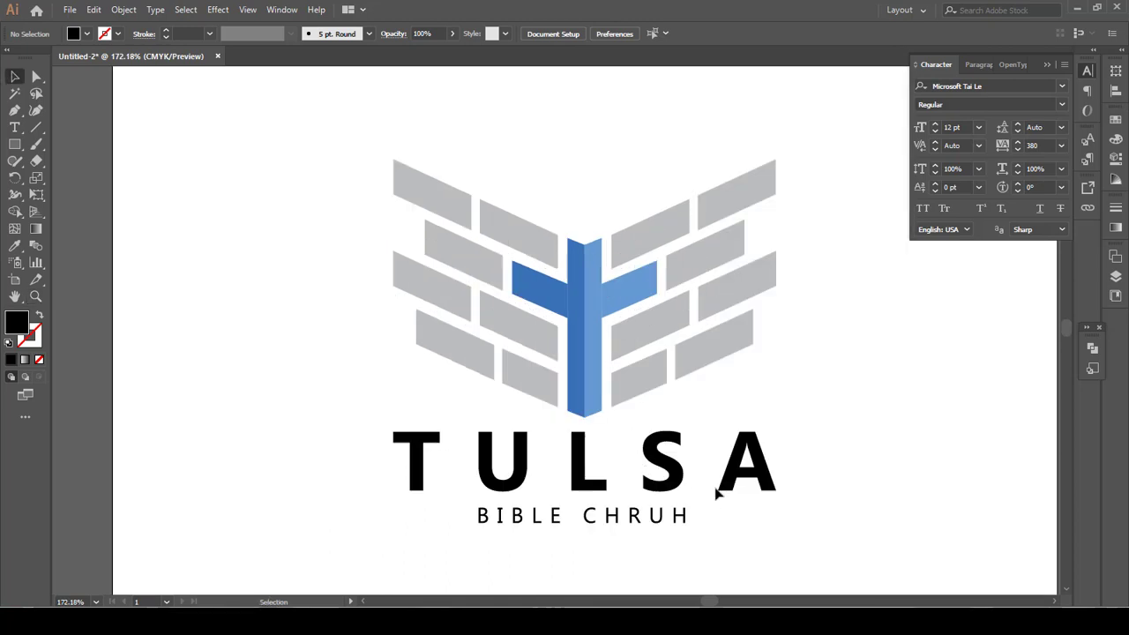
Step: Ungroup the text block into separate TULSA and BIBLE CHRUH lines
{"action": "left_click", "coordinate": [663, 459]}
{"action": "right_click", "coordinate": [663, 459]}
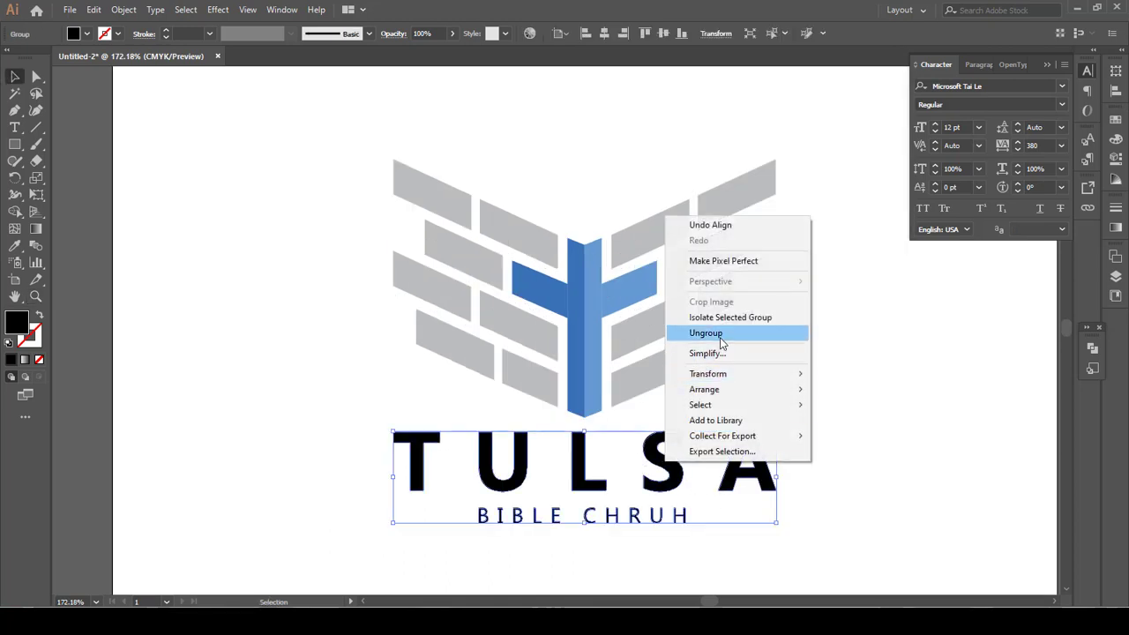
{"action": "left_click", "coordinate": [796, 341]}
{"action": "left_click", "coordinate": [321, 406]}
Step: Recolor the TULSA line with the dark blue sampled from the column's darker half
{"action": "left_click", "coordinate": [441, 449]}
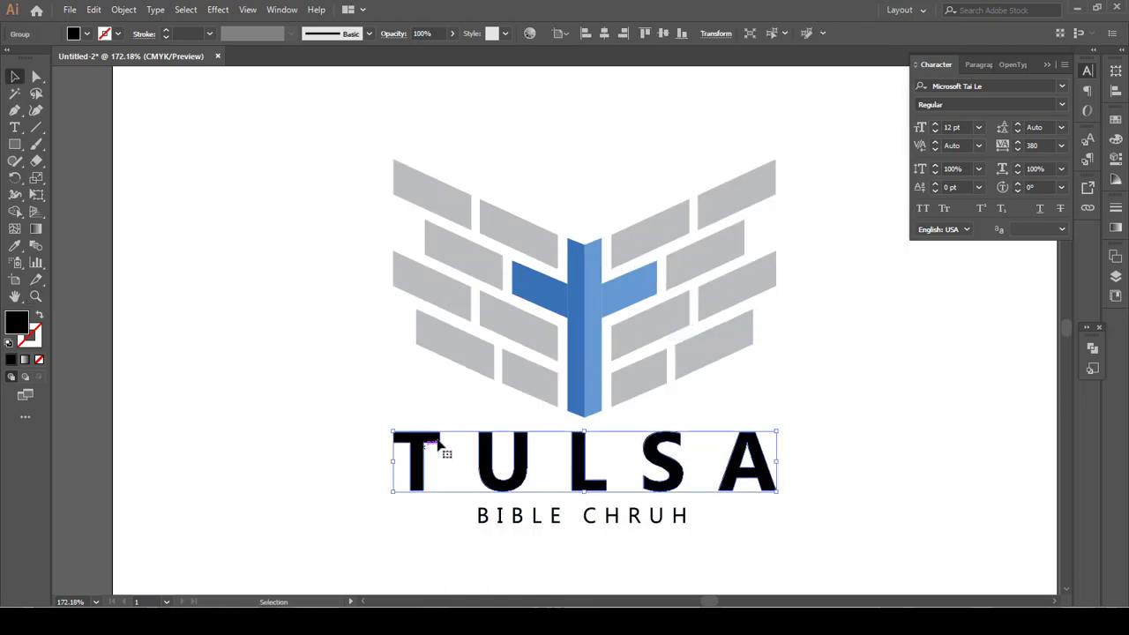
{"action": "key", "text": "i"}
{"action": "left_click", "coordinate": [577, 340]}
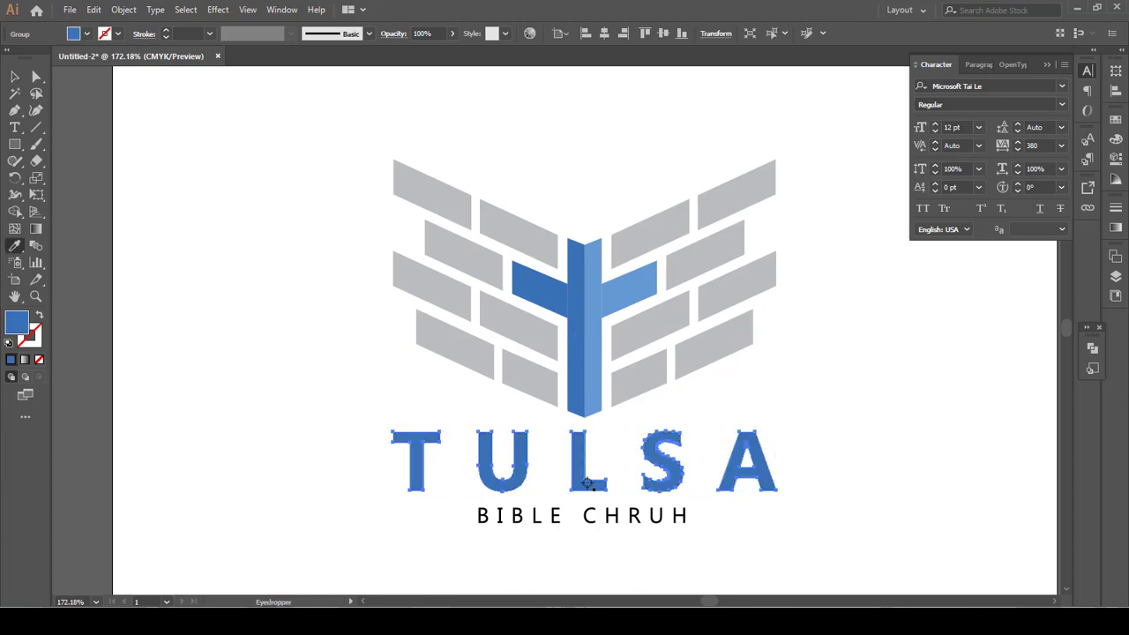